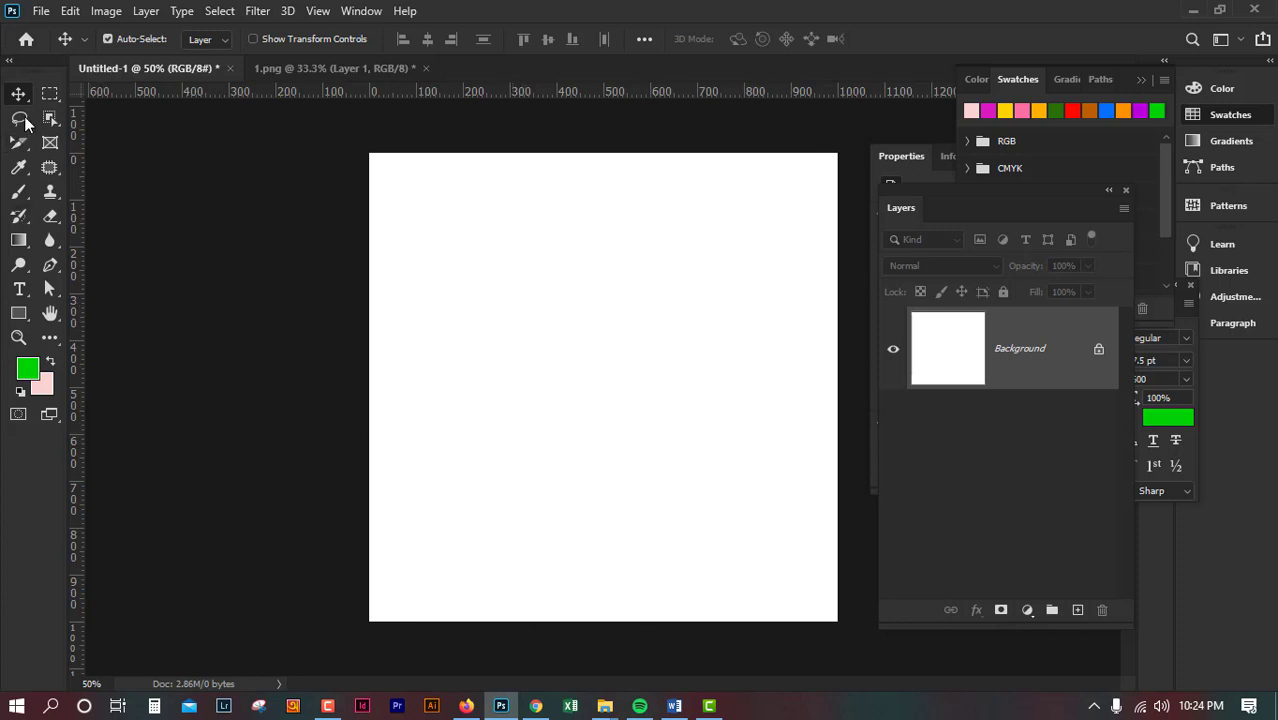
Add a green point text reading "Lorem Ipsum" and move it to the upper middle of the canvas
left_click(19, 289)
left_click(553, 340)
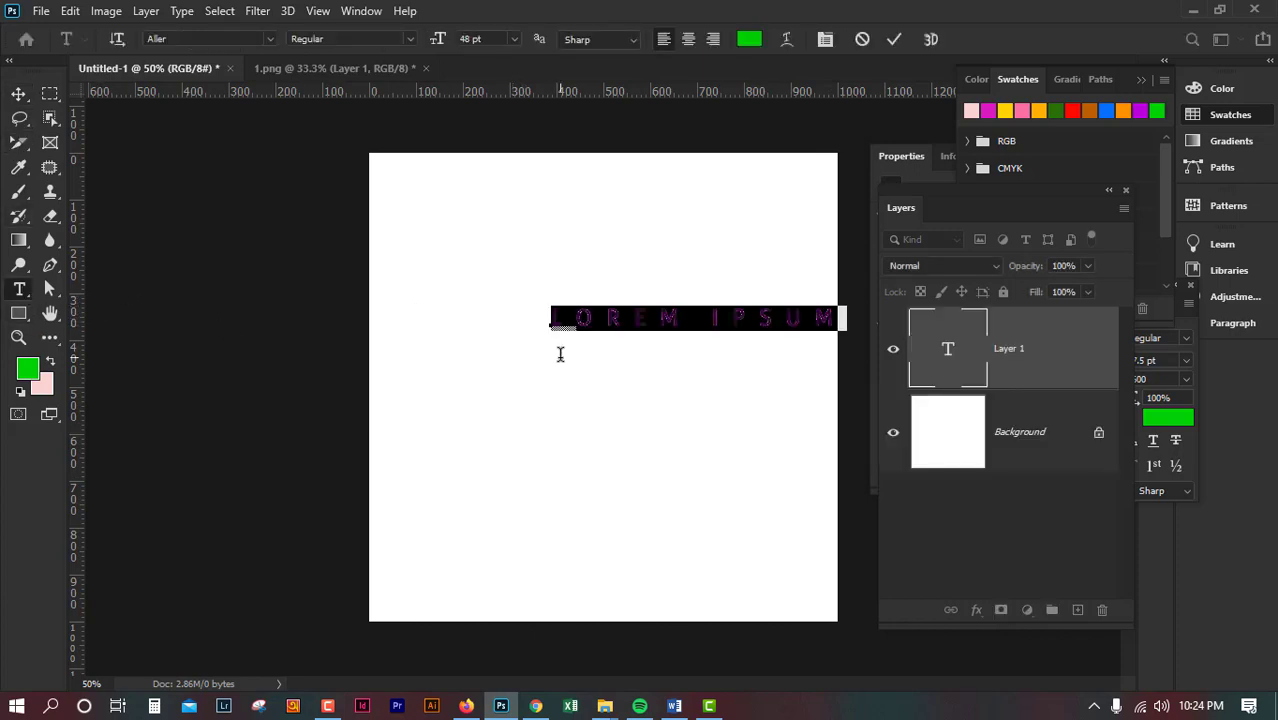
left_click(897, 39)
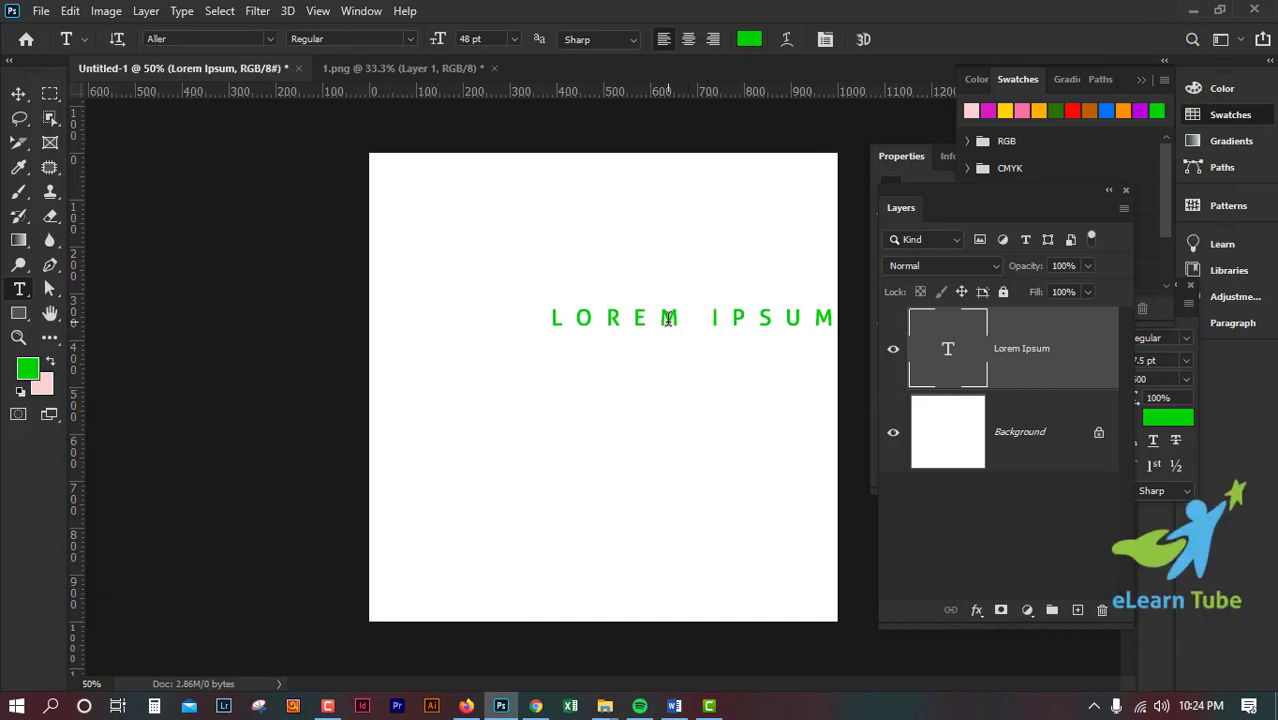
key("v")
left_click_drag(648, 325, 556, 280)
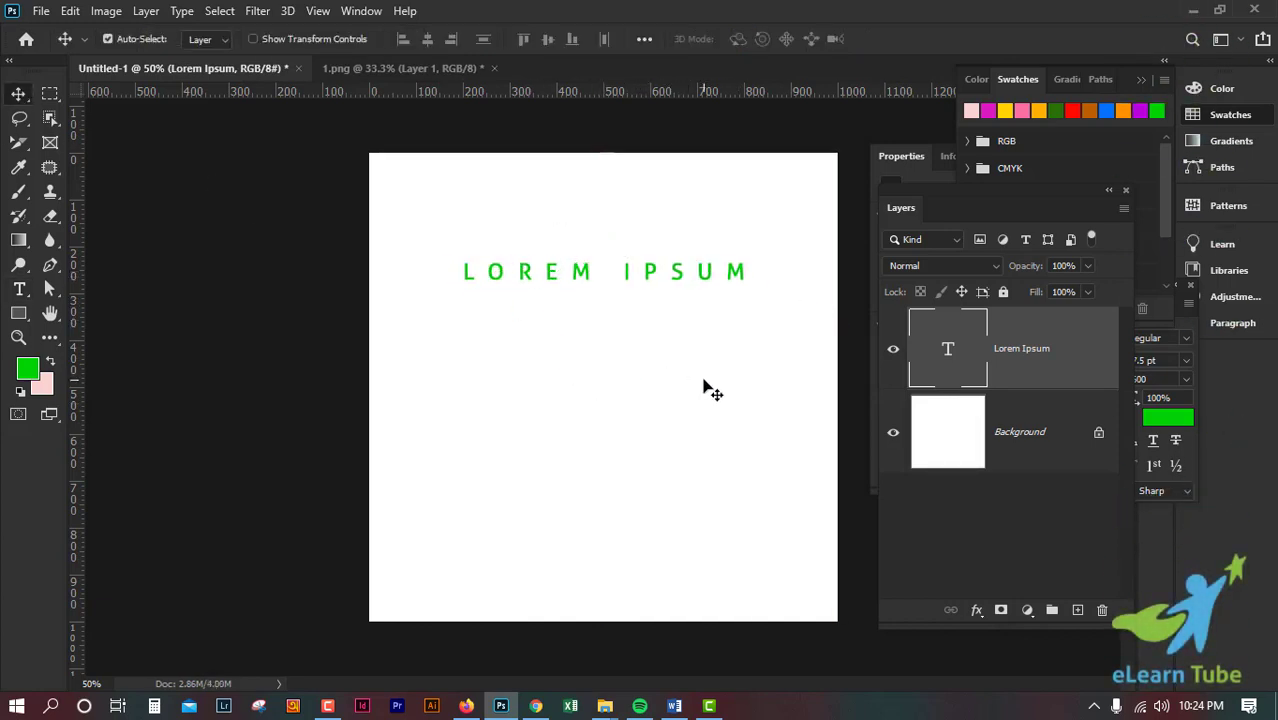
Duplicate the Lorem Ipsum text layer twice and stack the copies as two further lines below the original
left_click_drag(579, 274, 641, 415)
key("ctrl+j")
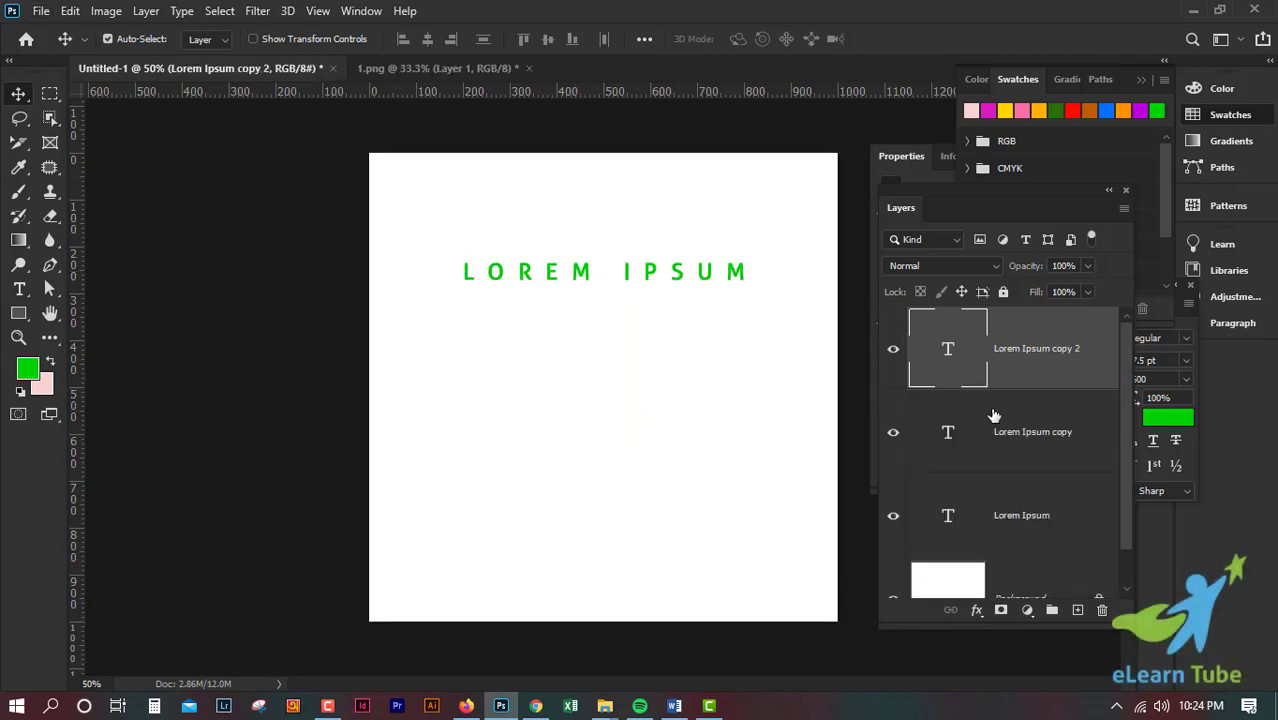
left_click_drag(605, 282, 577, 319)
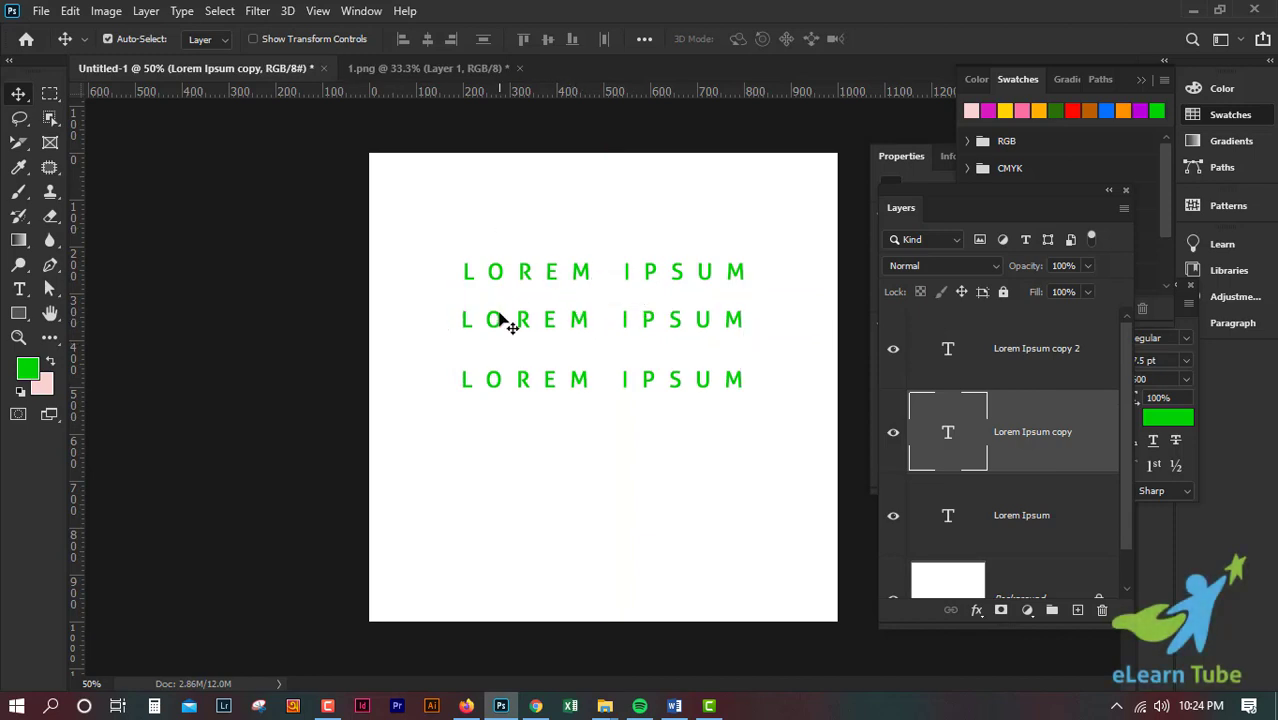
Align the left edges of all three text layers and shift them together slightly to the left
left_click(1010, 356)
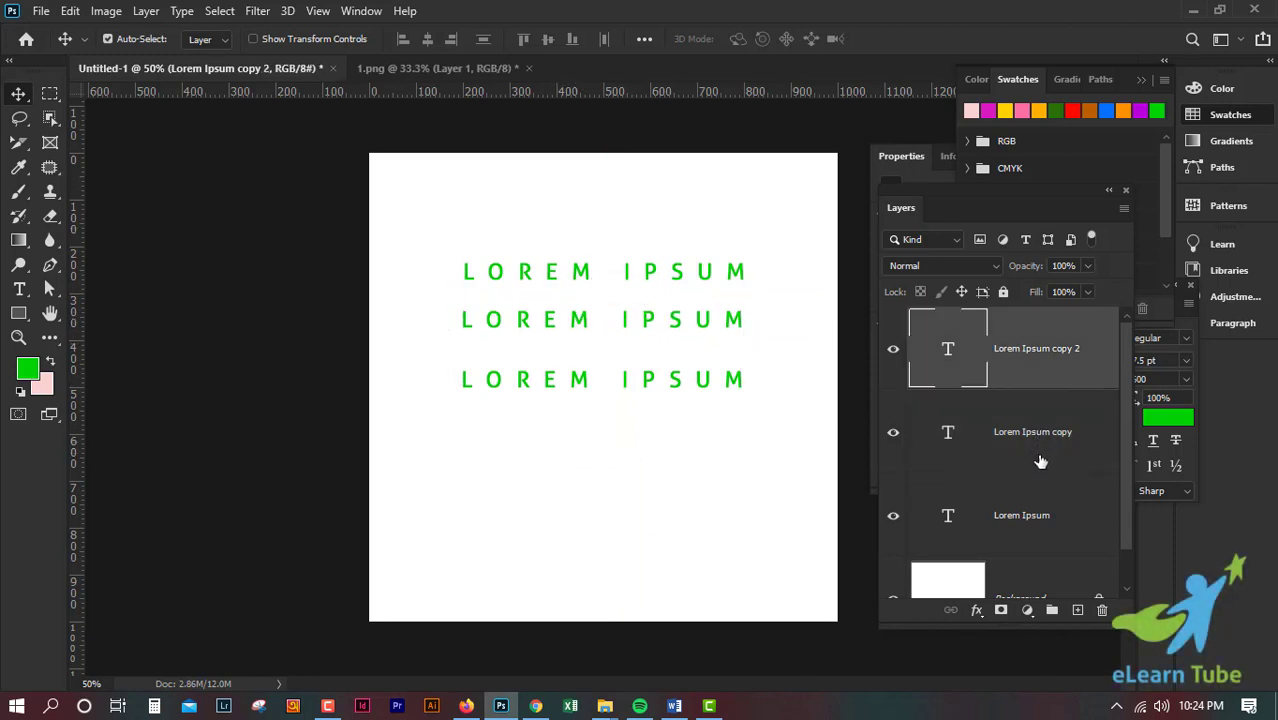
left_click(1038, 455, "shift")
left_click(1040, 528, "shift")
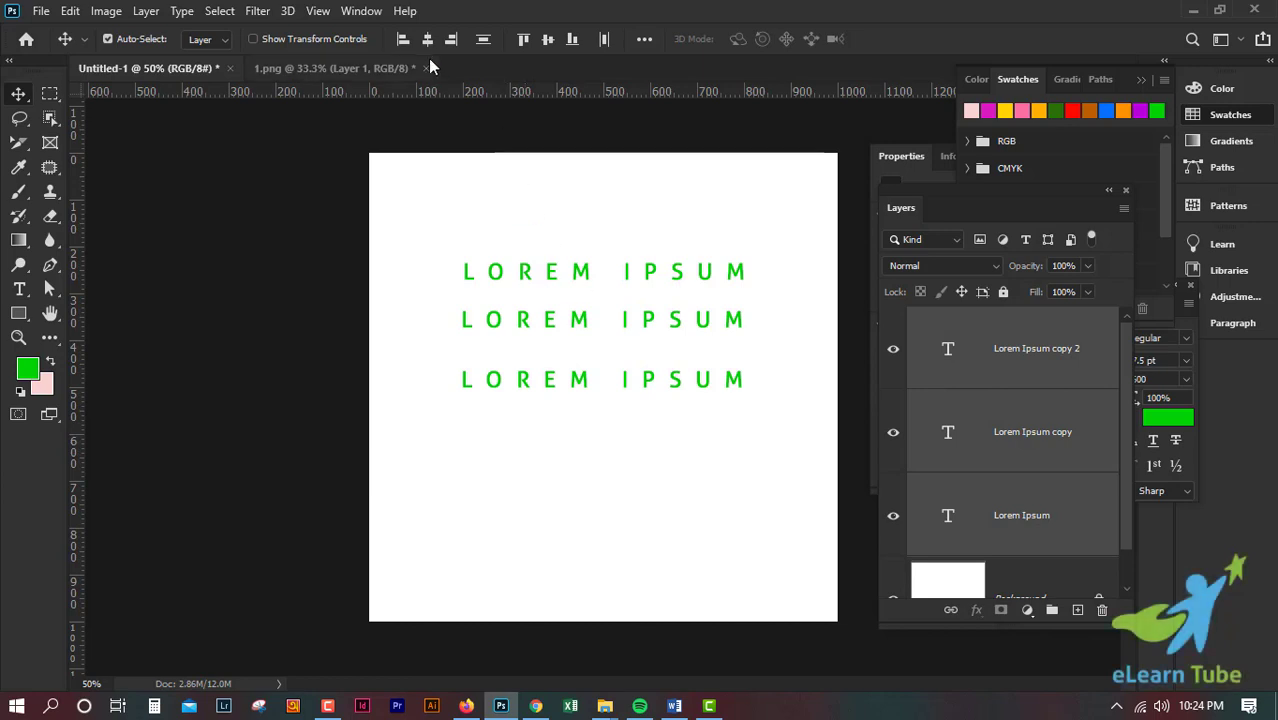
left_click(403, 40)
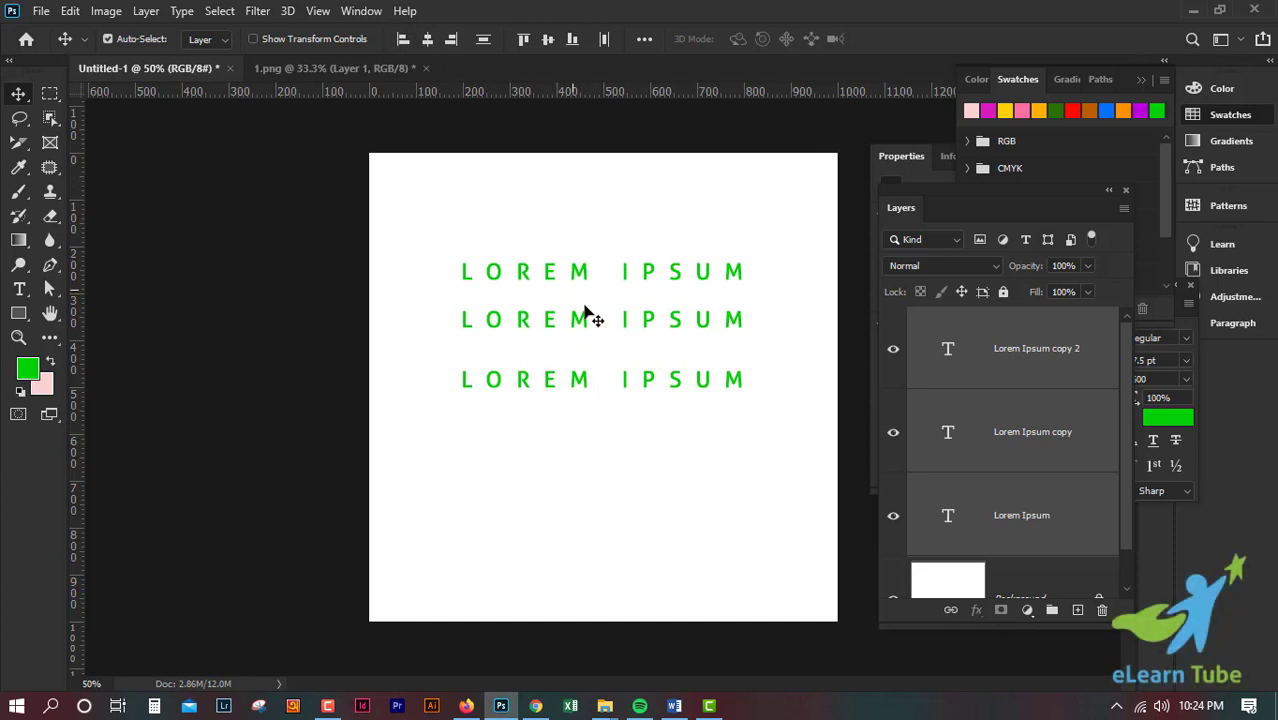
left_click_drag(536, 277, 577, 278)
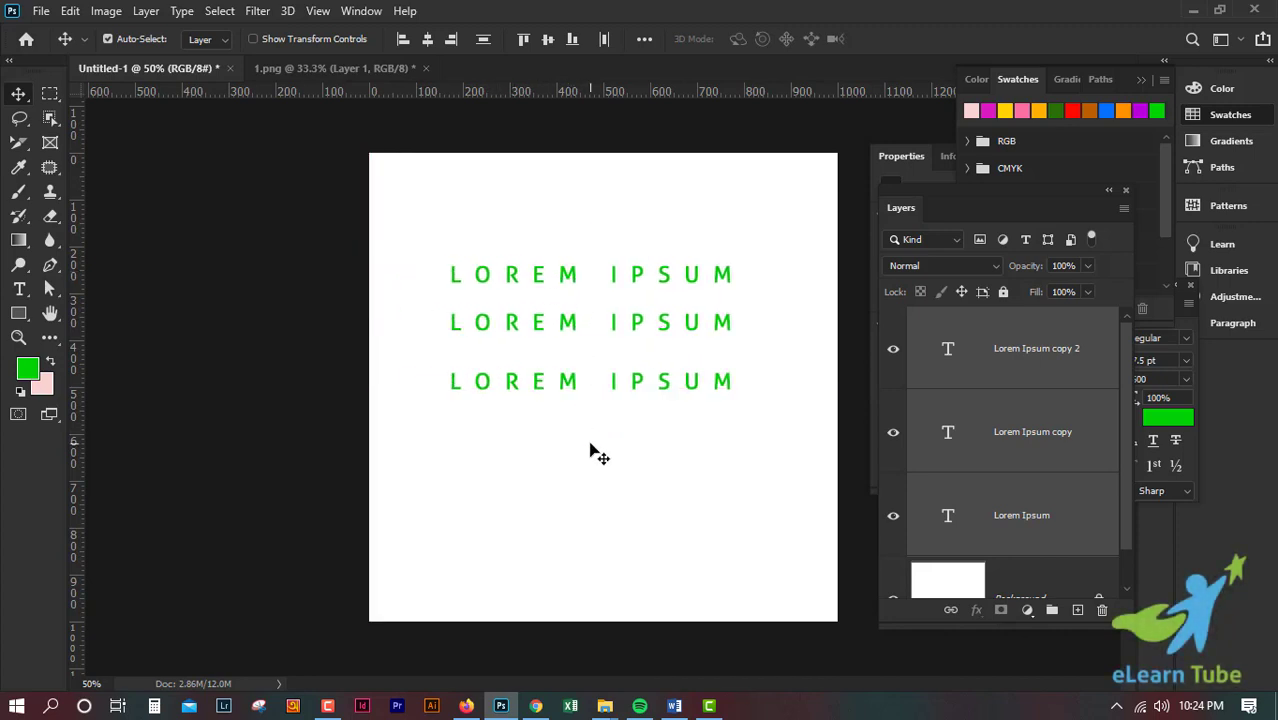
Draw a gradient-filled rectangle about 748 × 1196 px and move it over the middle of the canvas
left_click(18, 313)
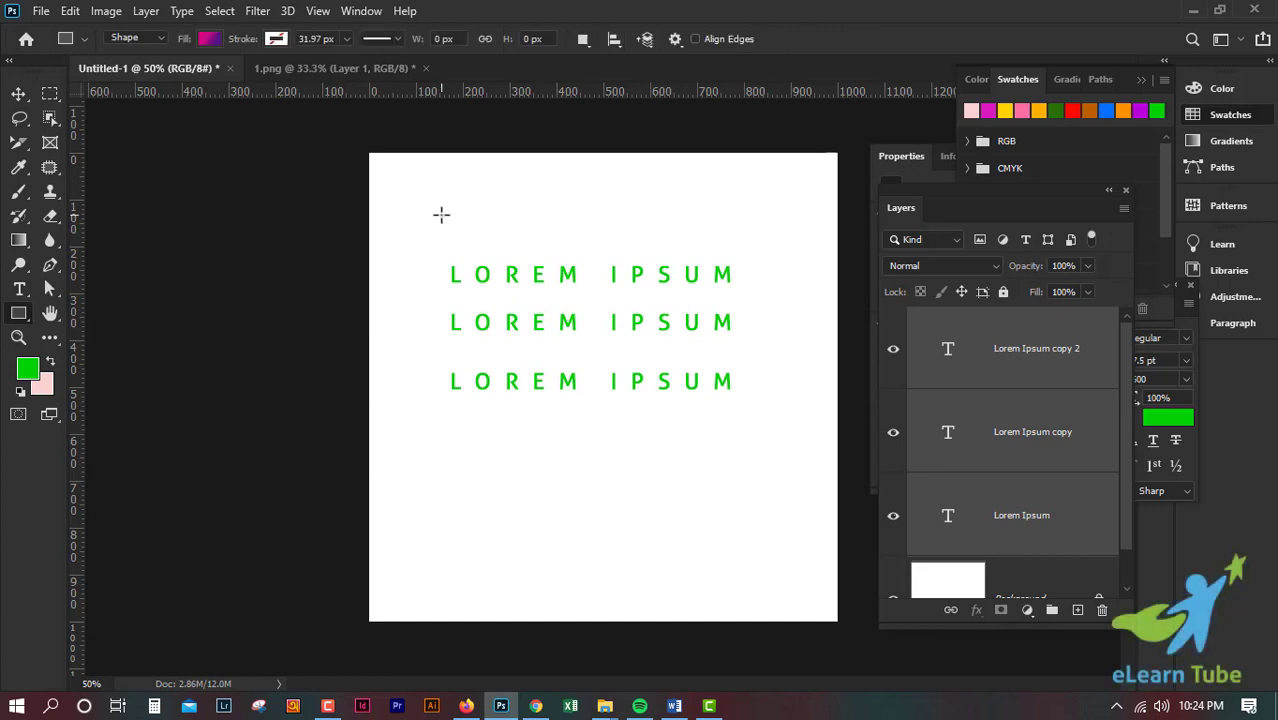
left_click_drag(439, 200, 617, 481)
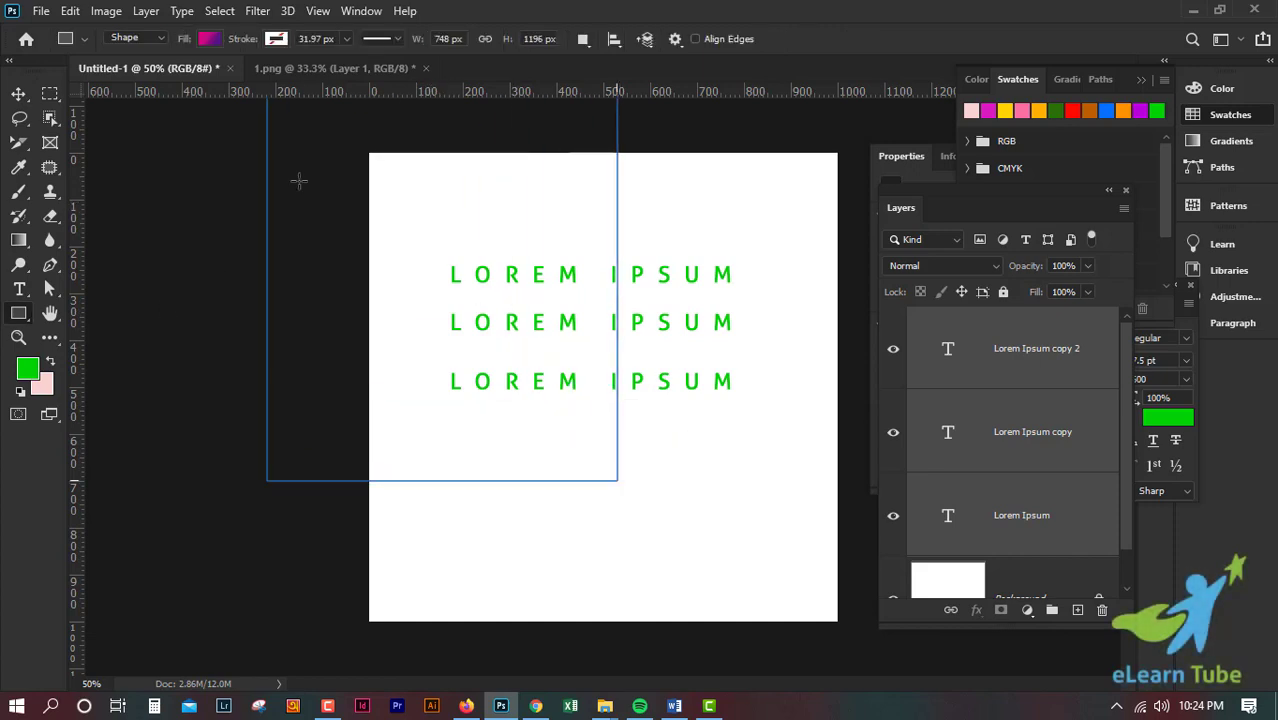
left_click(18, 93)
left_click_drag(505, 208, 650, 454)
Transform the gradient rectangle to about 35% of its height and place it below the three text lines
key("ctrl+t")
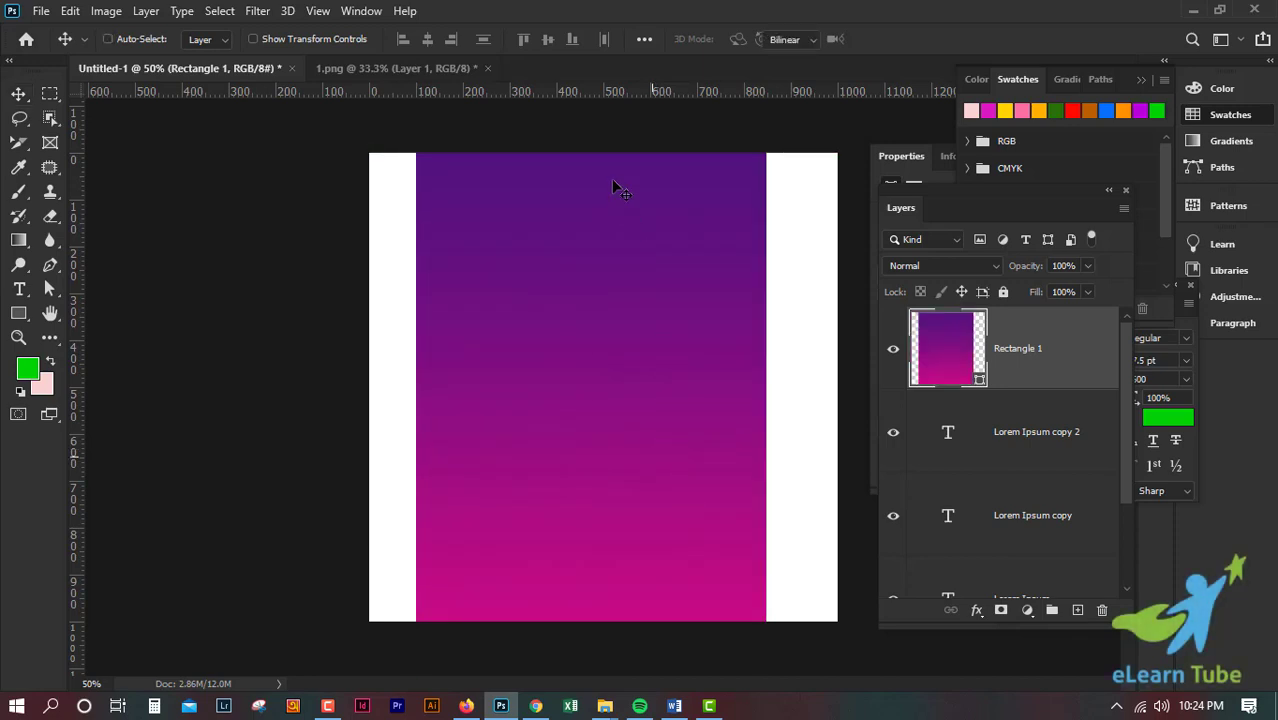
left_click_drag(590, 153, 590, 277)
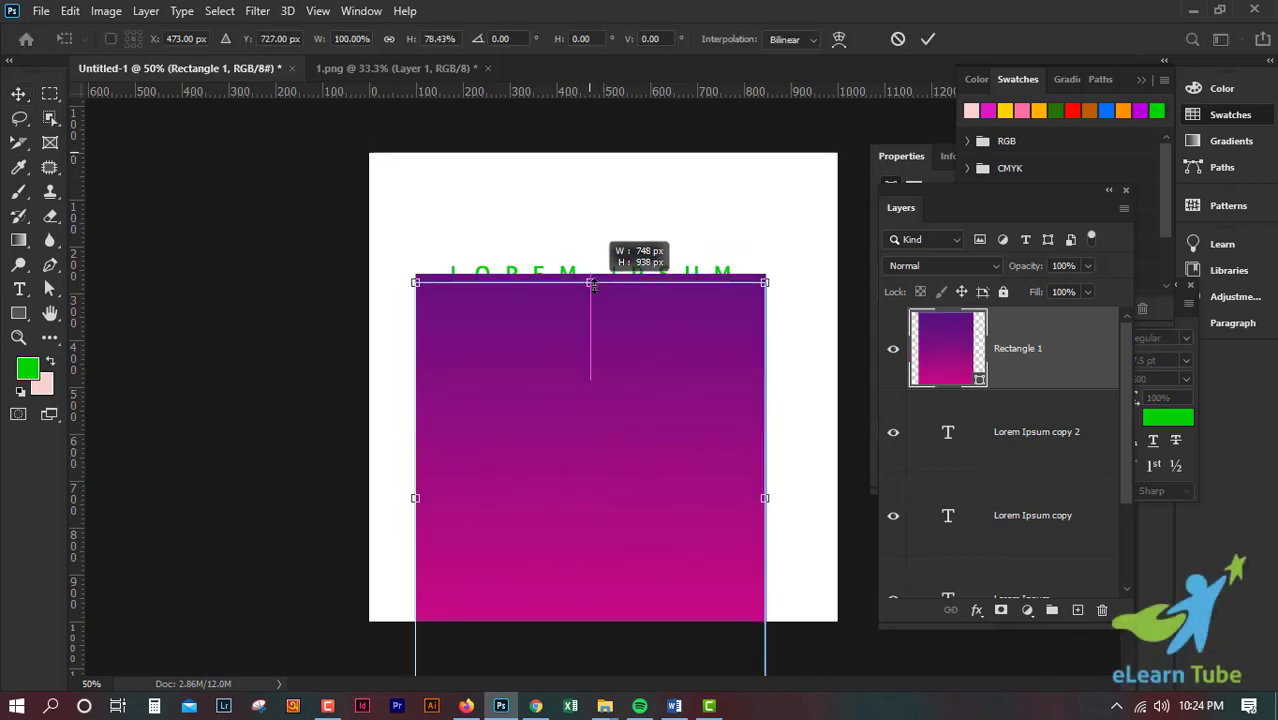
left_click_drag(605, 382, 605, 258)
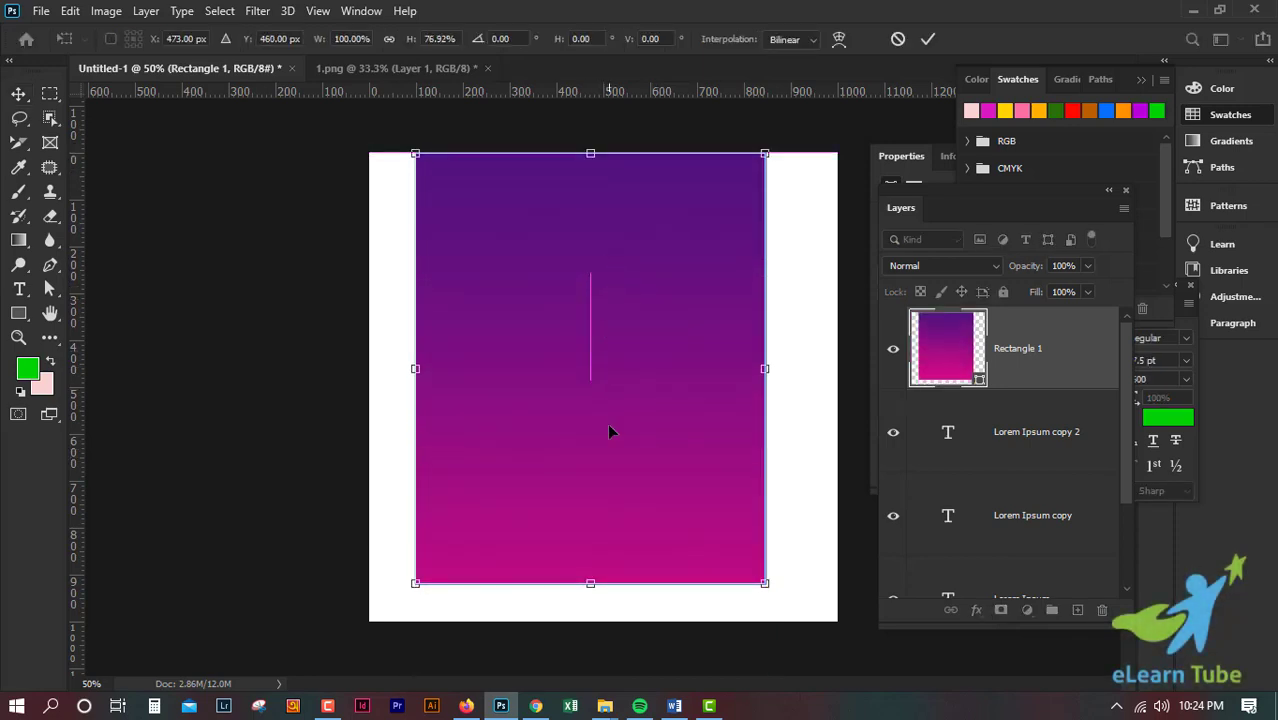
left_click_drag(590, 583, 590, 399)
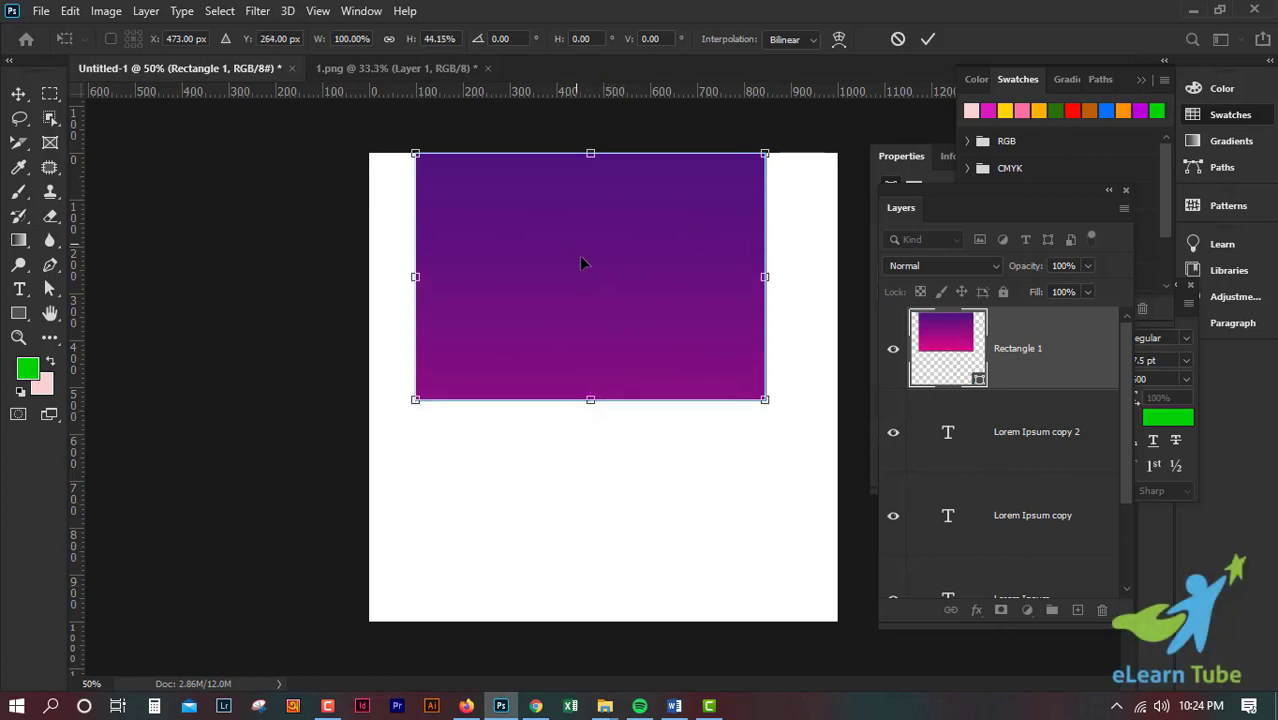
left_click_drag(580, 258, 551, 466)
left_click_drag(569, 369, 568, 424)
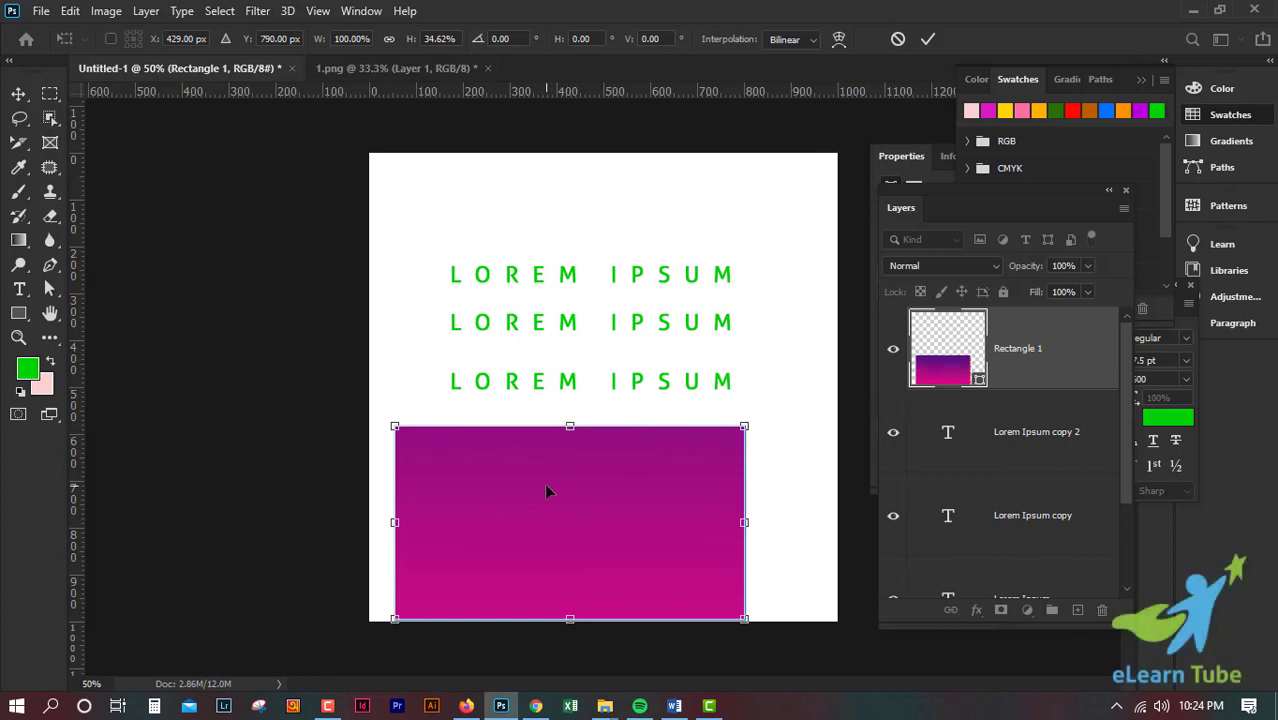
mouse_move(546, 483)
left_mouse_down()
mouse_move(568, 483)
mouse_move(550, 483)
left_mouse_up()
left_click(928, 39)
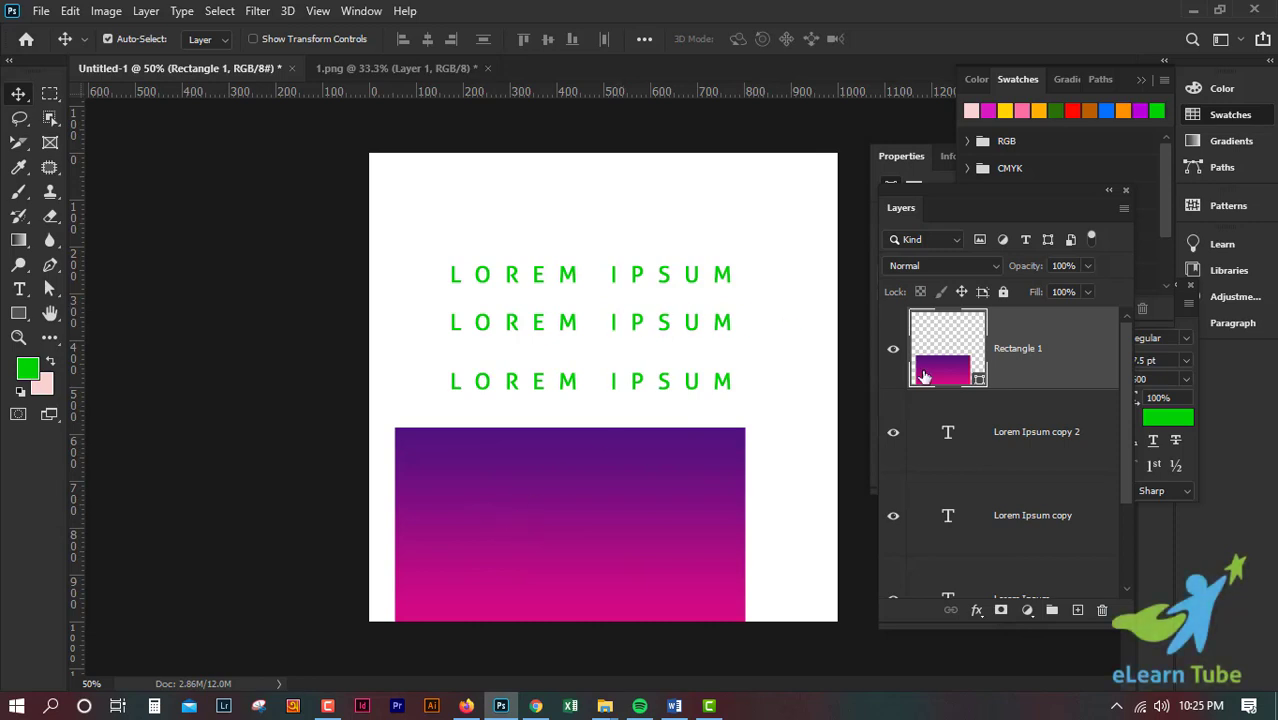
Shift the first text line slightly down and right, and reorder the Rectangle 1 layer beneath all text layers
left_click(972, 455)
left_click_drag(491, 277, 584, 296)
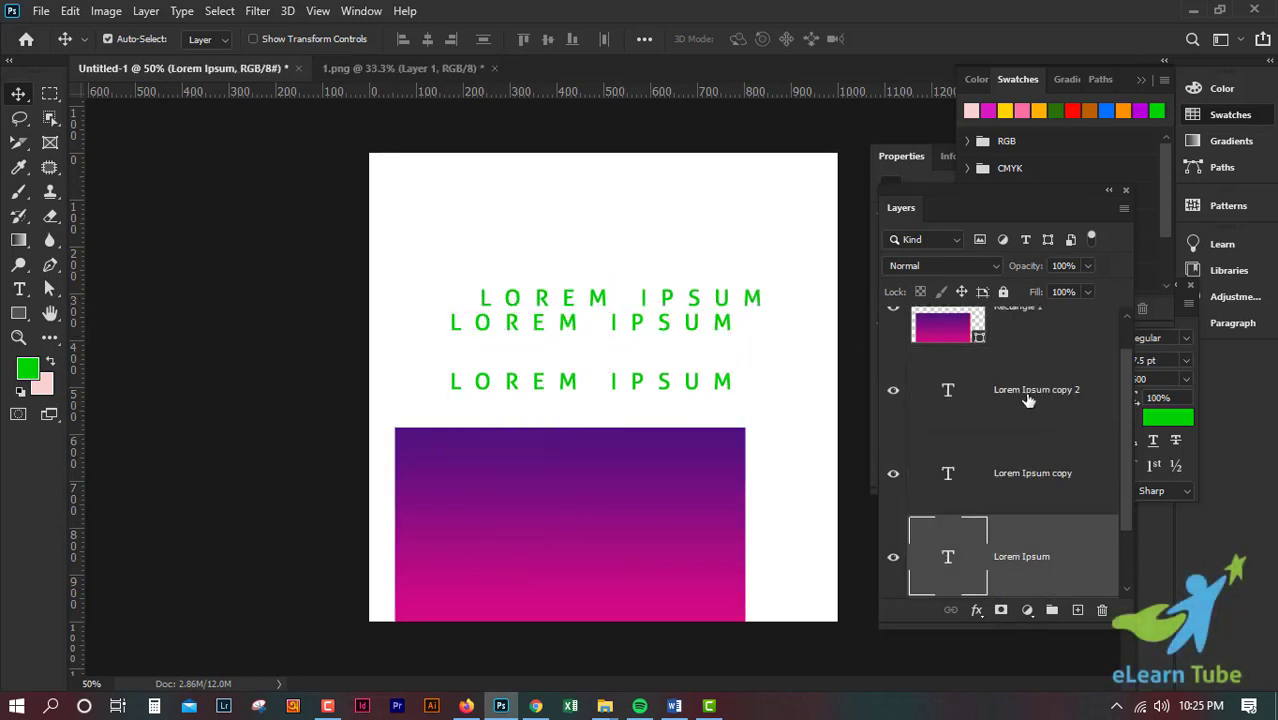
left_click_drag(1012, 342, 1019, 541)
scroll(1054, 542, "down", 2)
left_click_drag(1030, 397, 1030, 500)
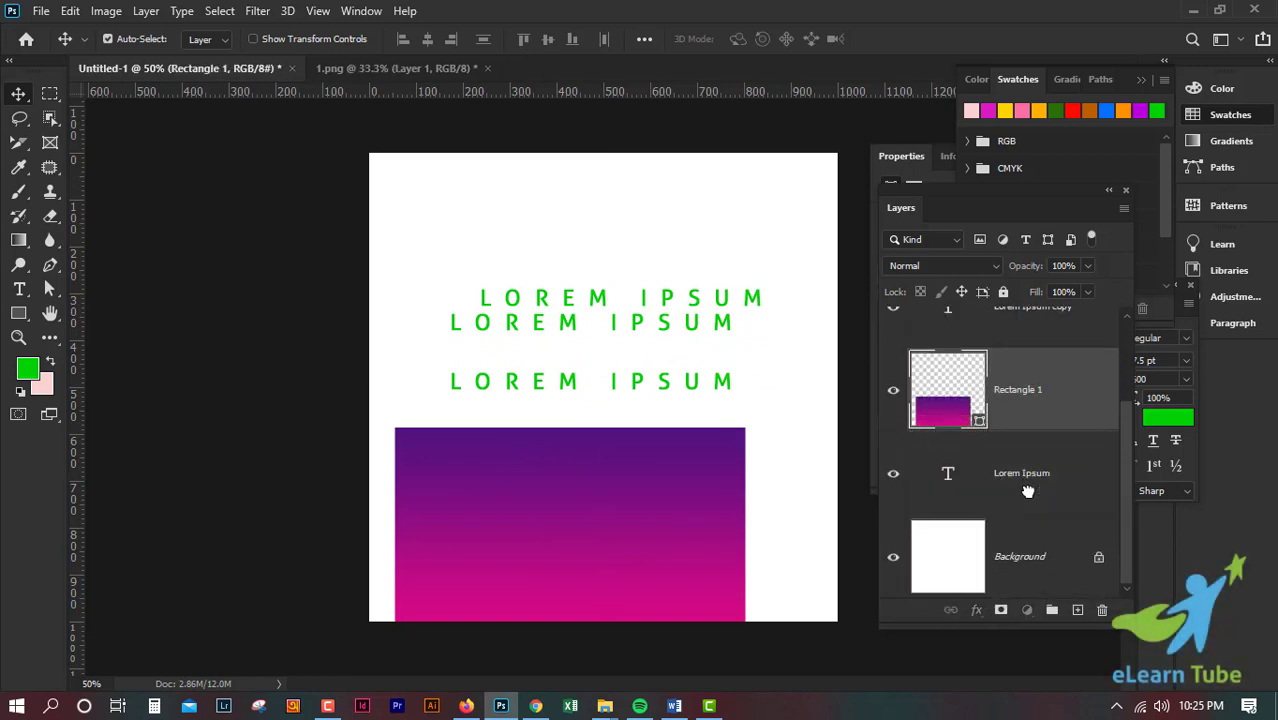
Try moving the top two text lines one at a time onto the gradient rectangle, and undo both moves
left_click_drag(505, 297, 428, 478)
left_click_drag(512, 336, 460, 530)
key("ctrl+z")
key("ctrl+z")
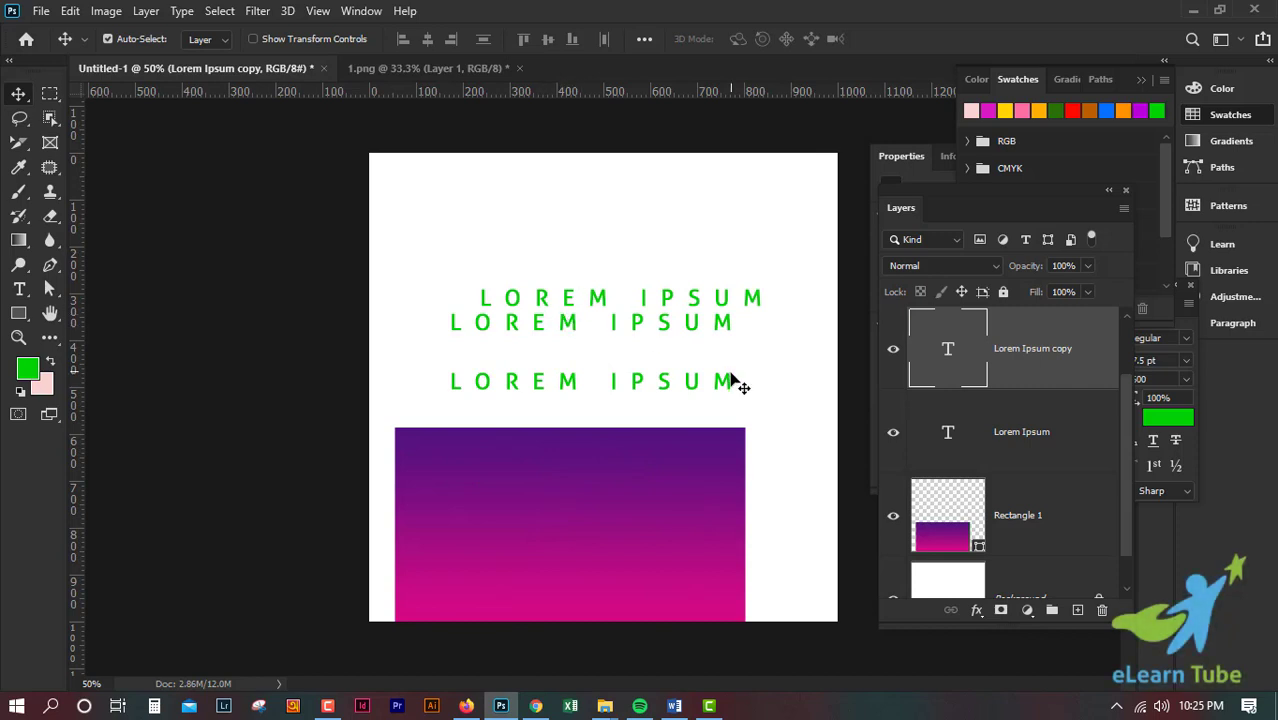
Move the first text line back above the other two, align all three text layers by their left edges, and deselect them
left_click_drag(560, 310, 516, 267)
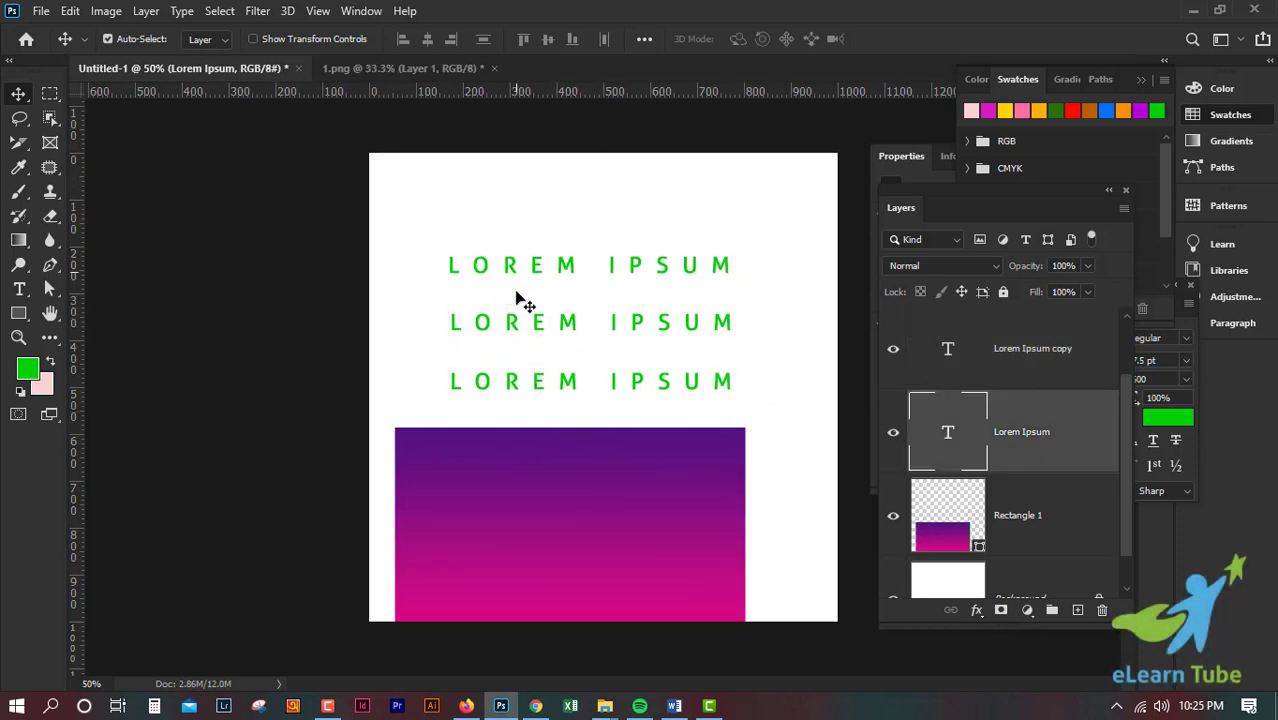
left_click(511, 330)
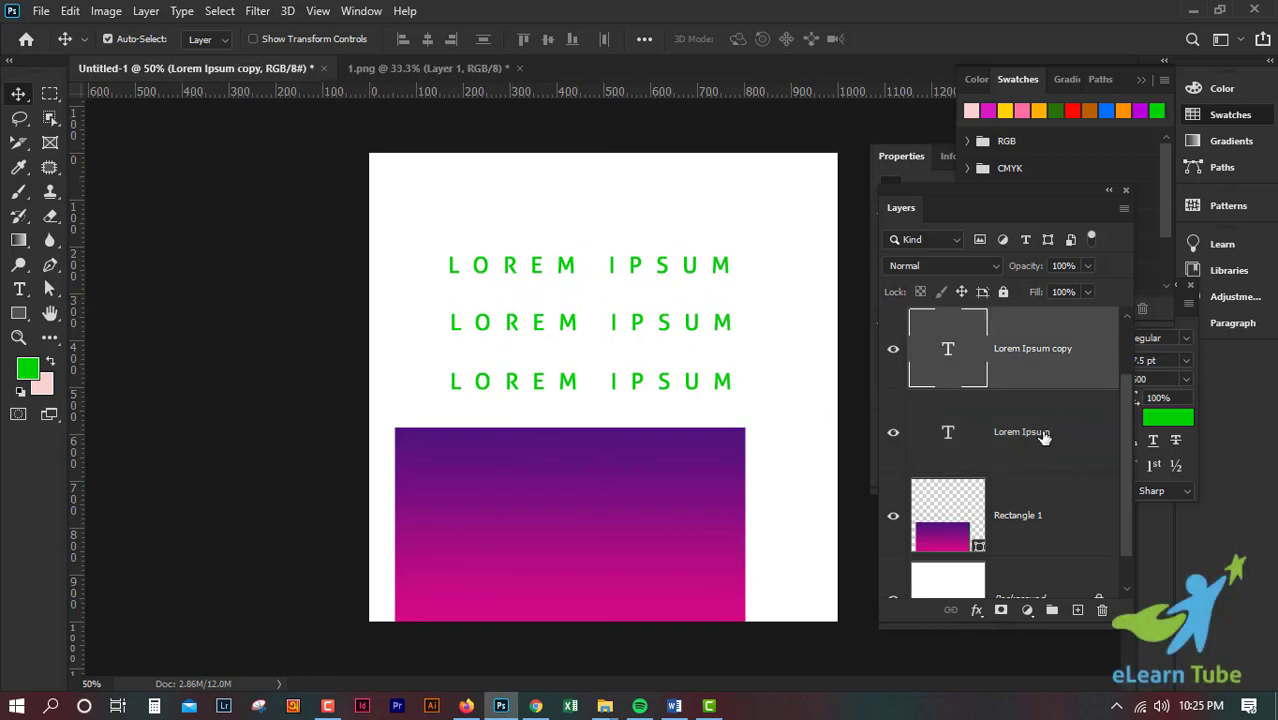
scroll(1055, 427, "up", 2)
left_click(1027, 369)
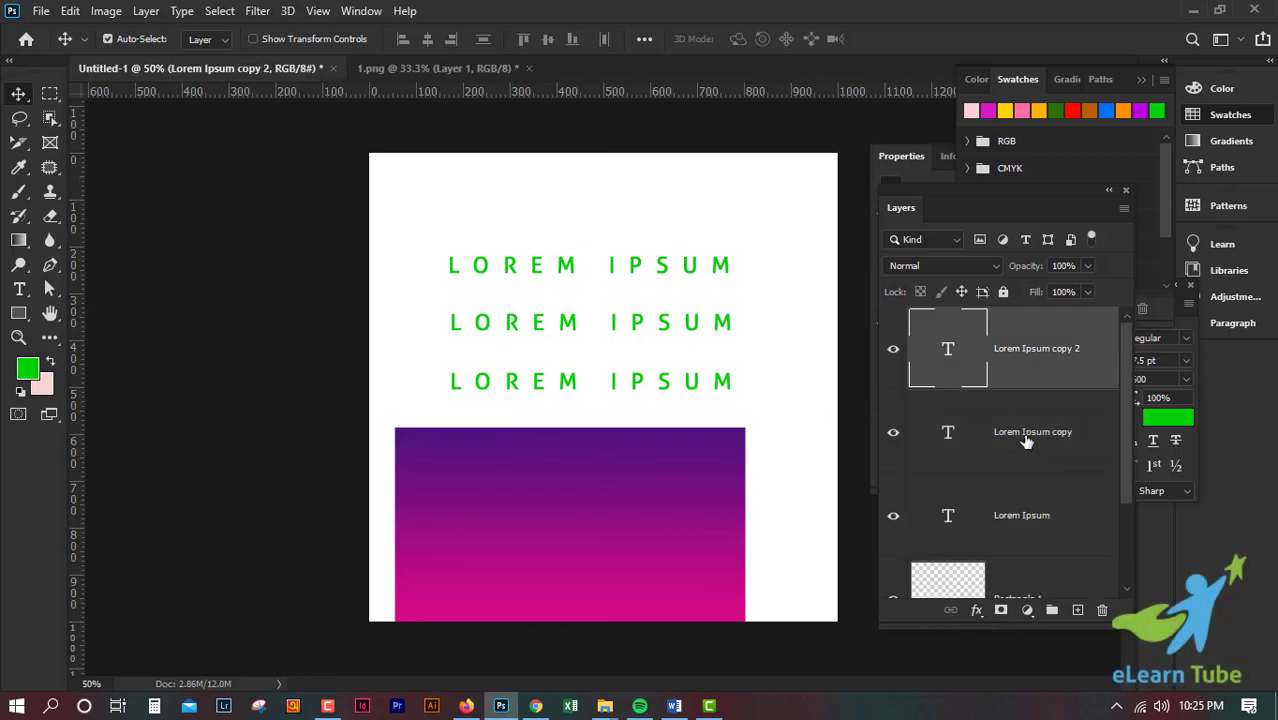
left_click(1027, 442, "ctrl")
left_click(1033, 518, "ctrl")
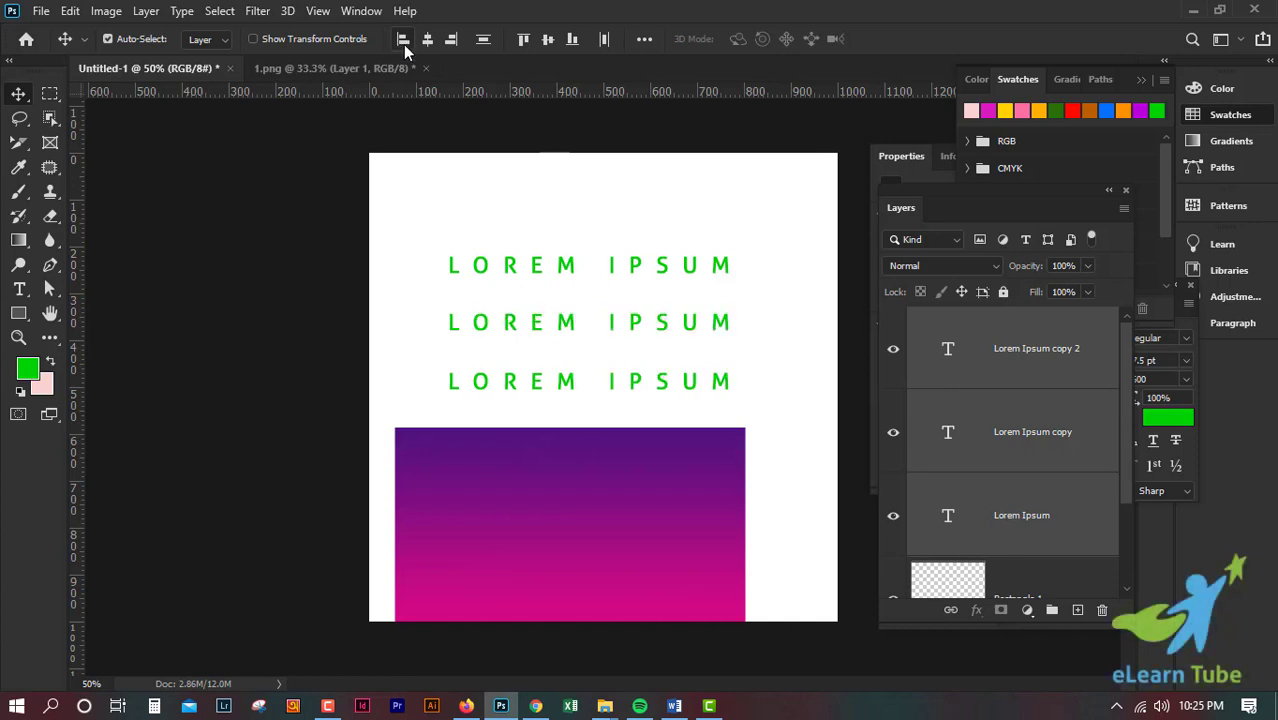
left_click(772, 298)
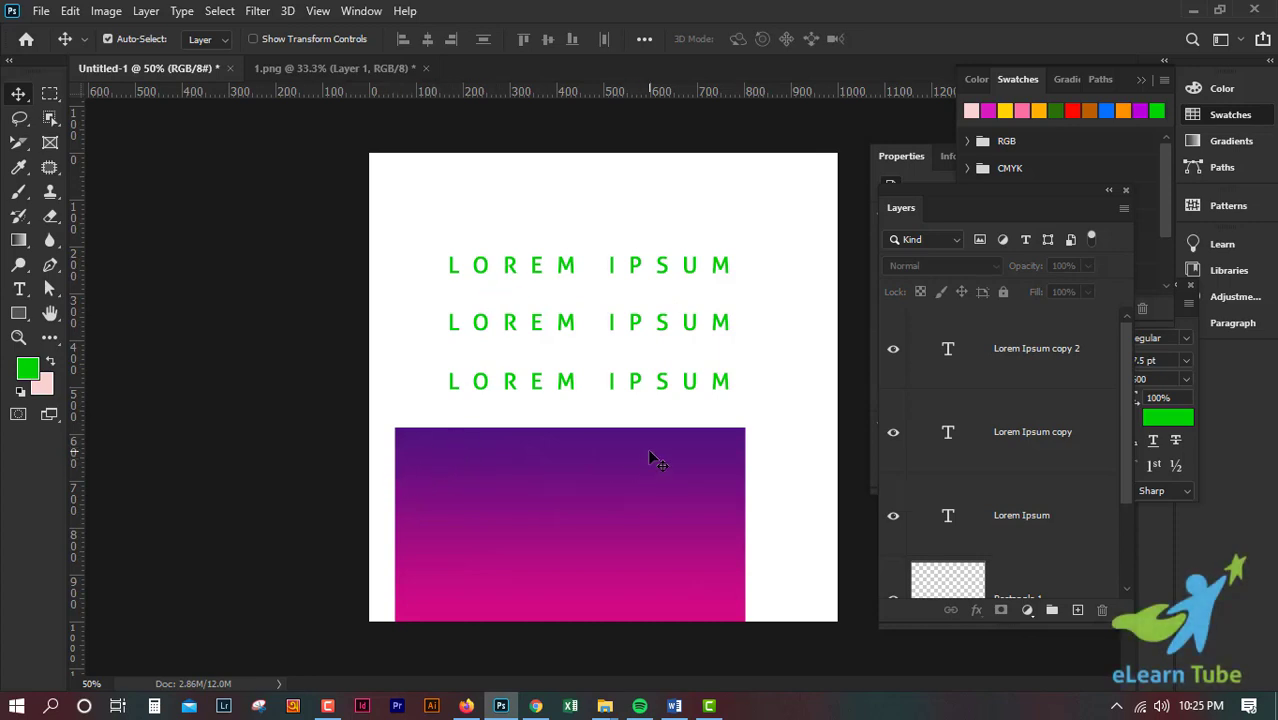
Select all three text layers and move them together slightly up and left
key("ctrl")
left_click(1089, 353)
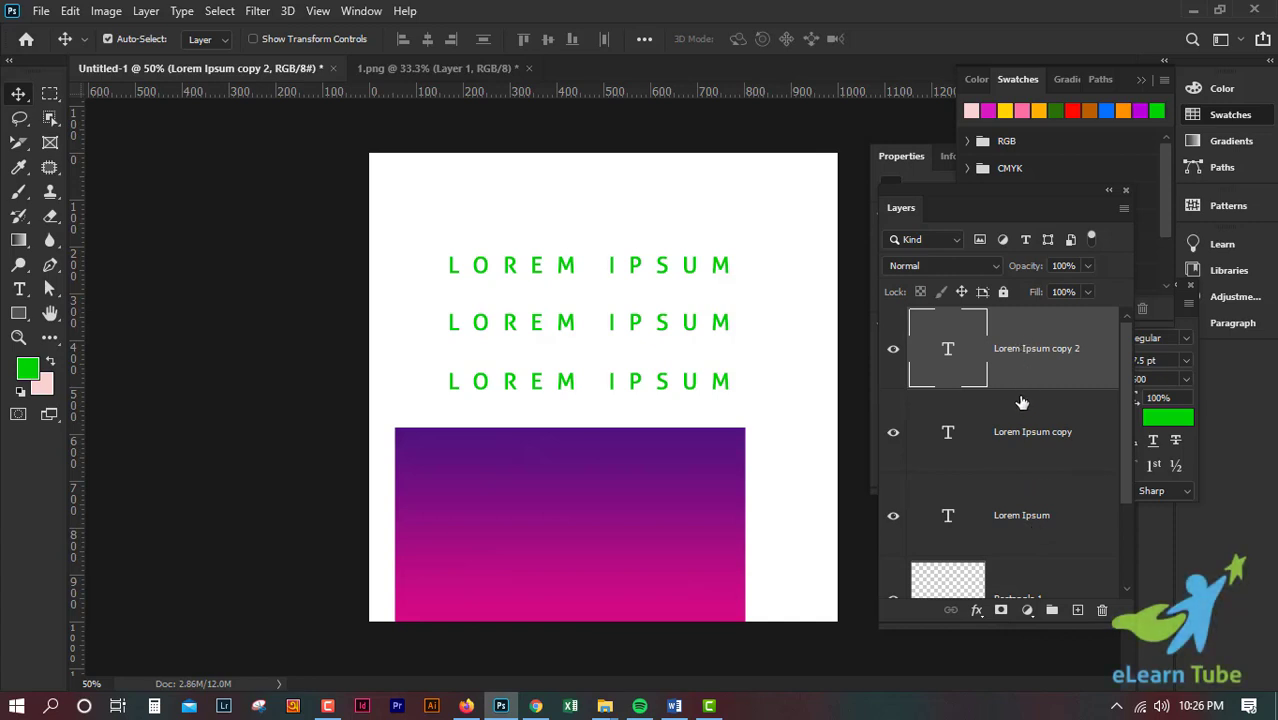
left_click(1040, 535, "shift")
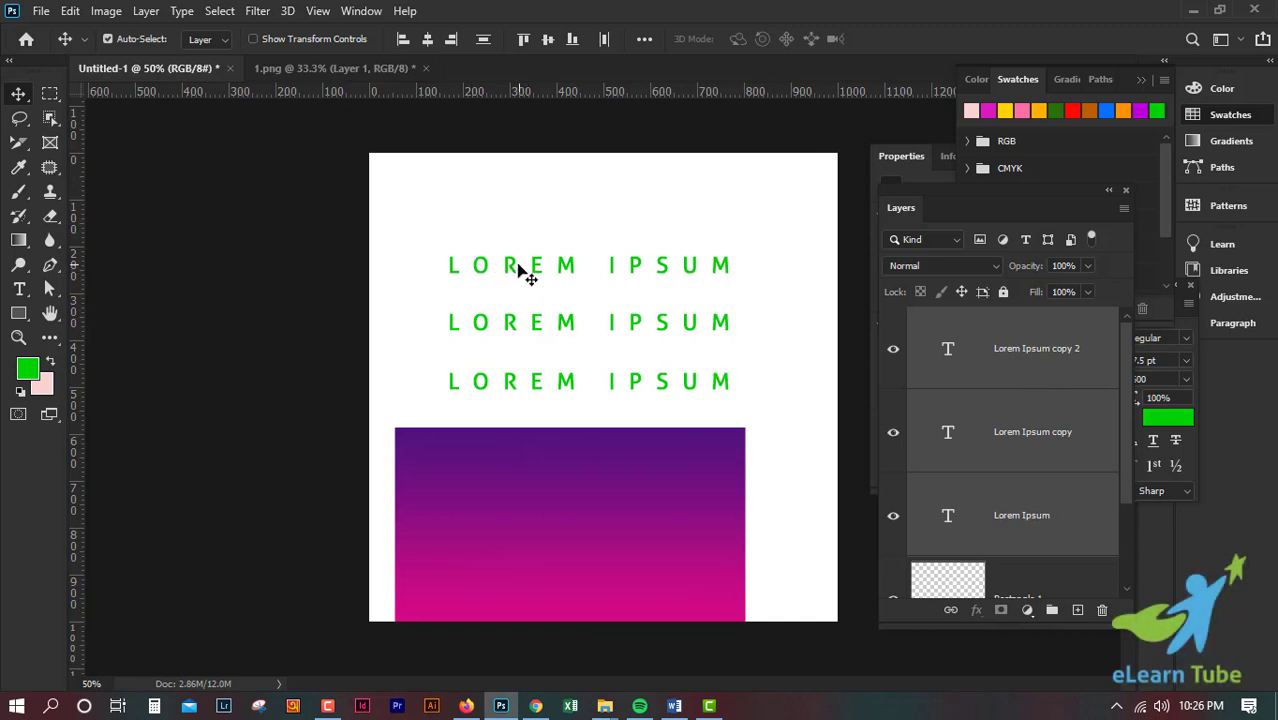
left_click_drag(521, 261, 492, 250)
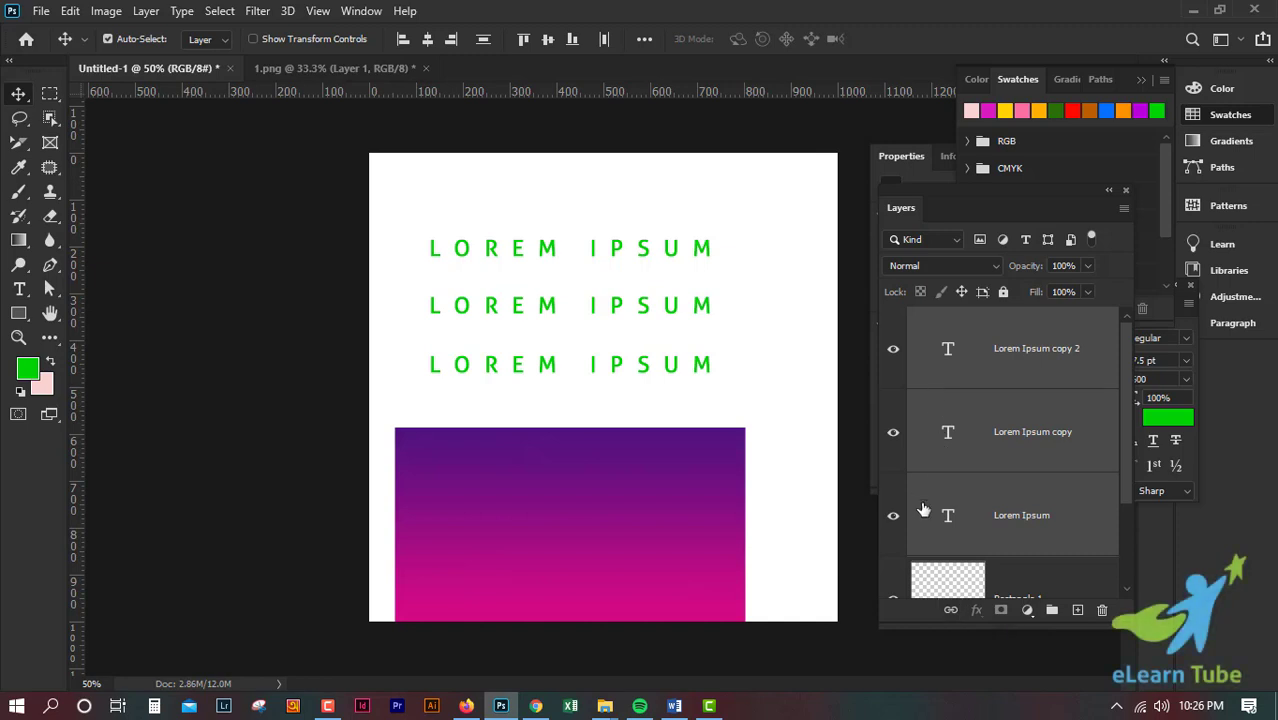
Link the three selected text layers and move them onto the gradient rectangle by moving only one of them
left_click(951, 611)
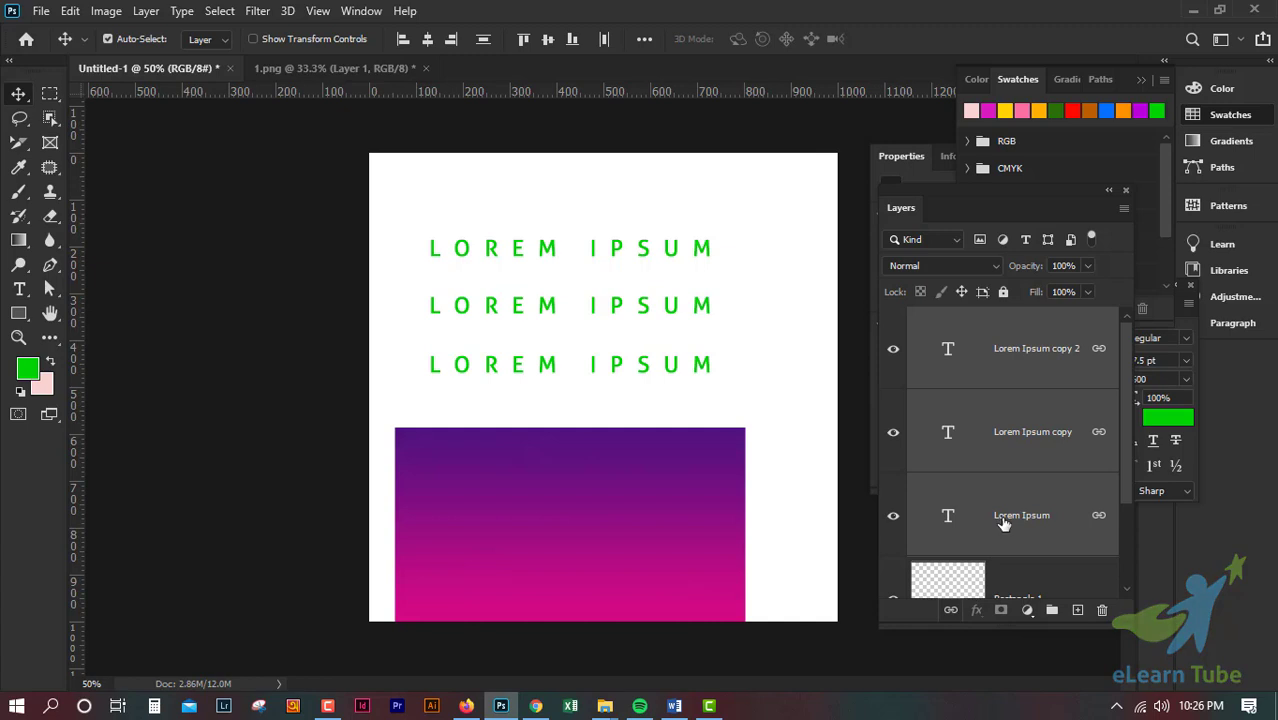
left_click(1026, 461)
left_click(1030, 360)
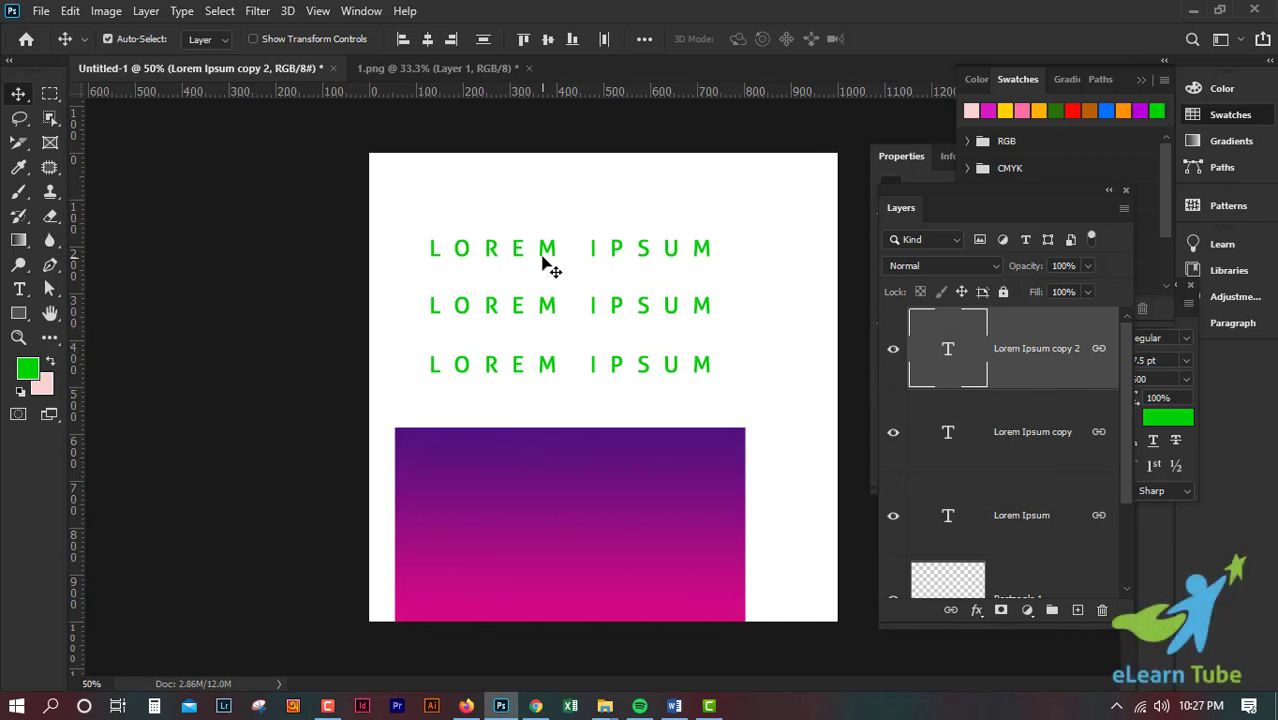
left_click_drag(550, 257, 507, 468)
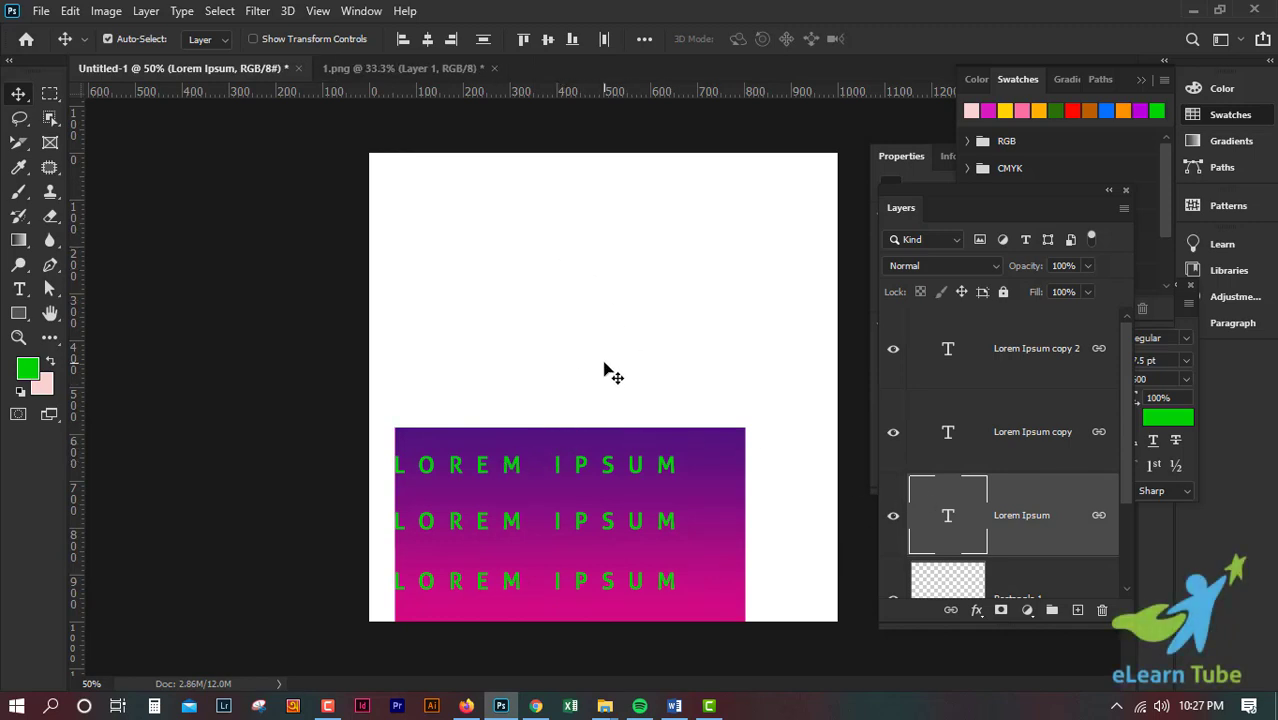
Move the linked text lines off the gradient rectangle to the empty upper part of the canvas
scroll(609, 372, "up", 1)
scroll(609, 372, "down", 1)
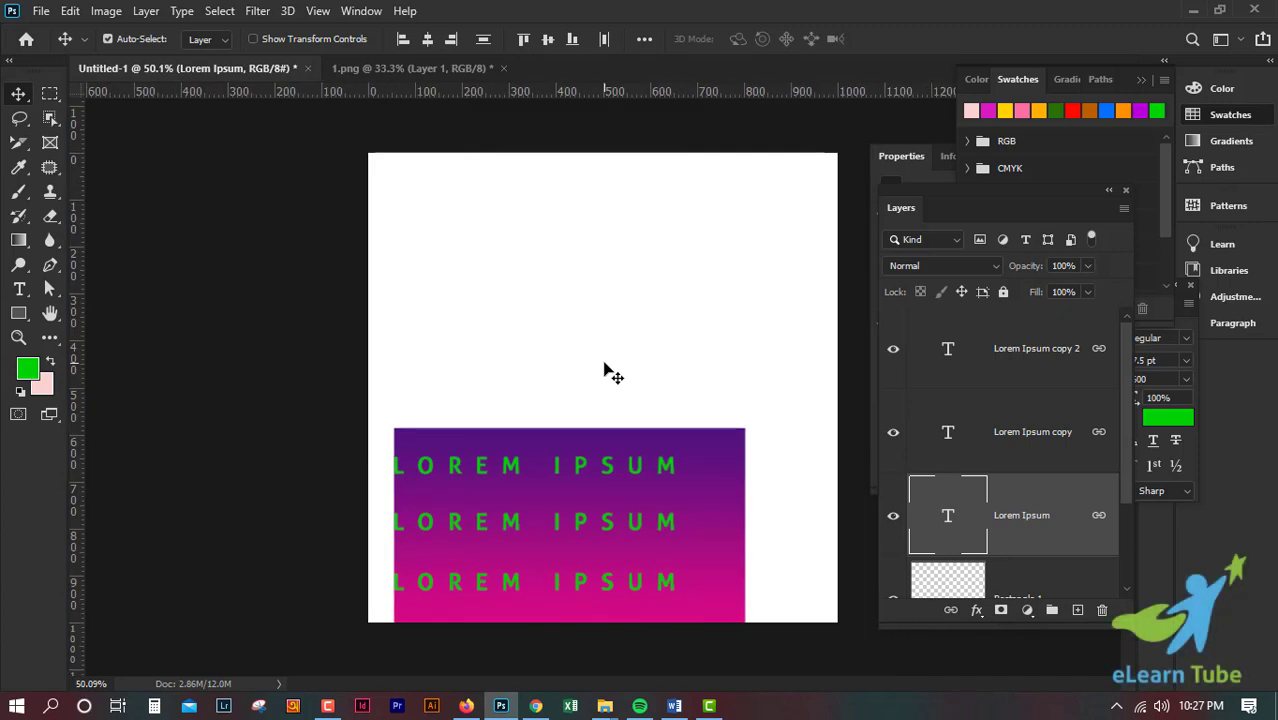
scroll(609, 372, "up", 1)
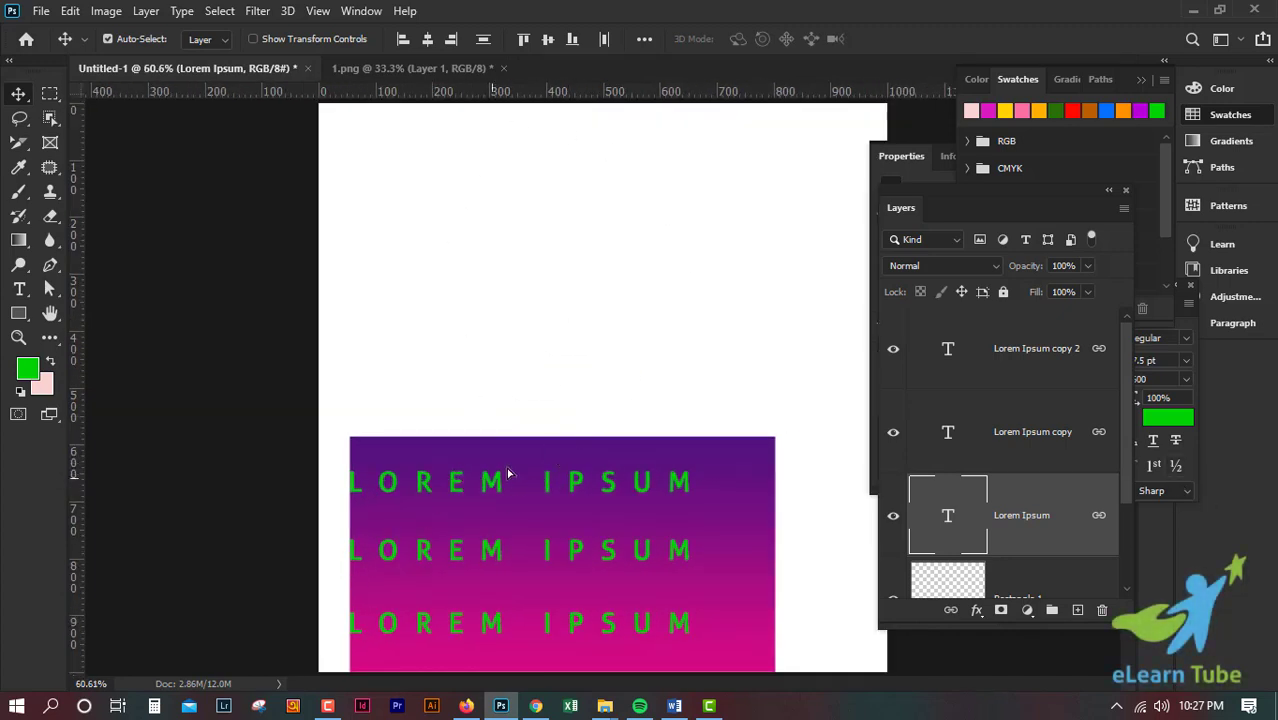
left_click_drag(508, 478, 527, 200)
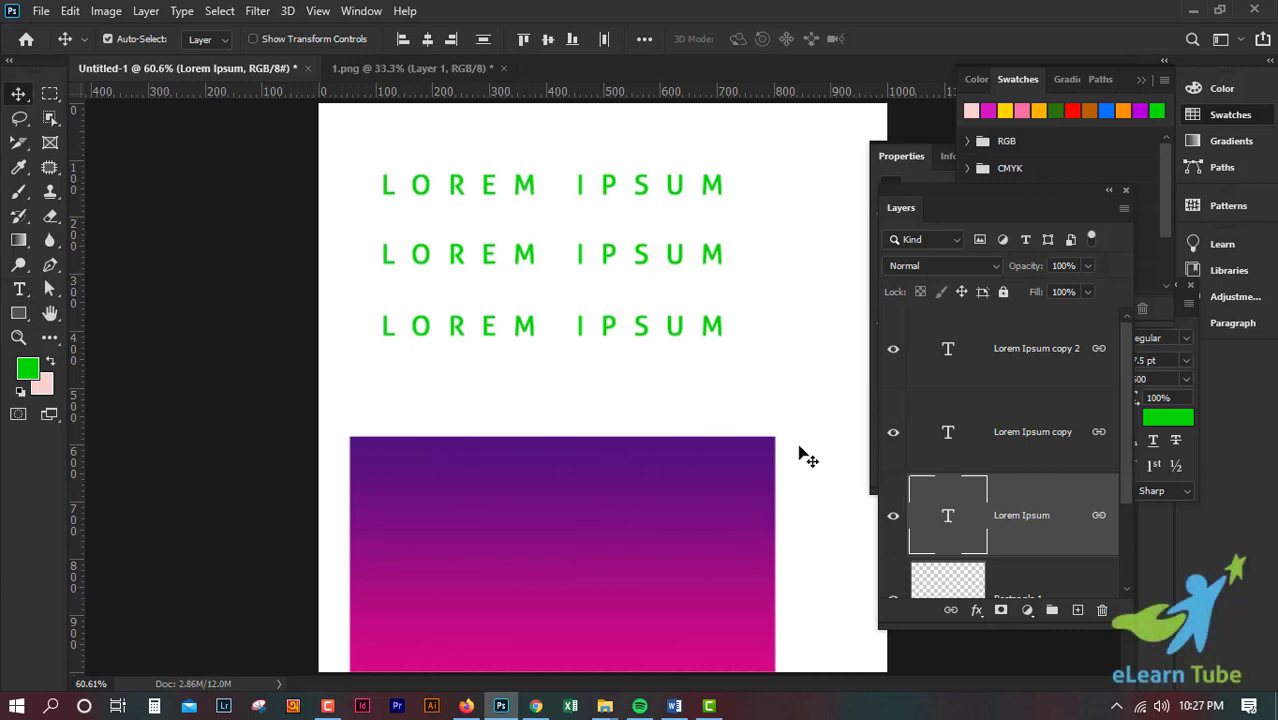
Draw a thin gradient bar about 594 × 20 px directly beneath the third text line
left_click(18, 313)
left_click_drag(384, 355, 722, 366)
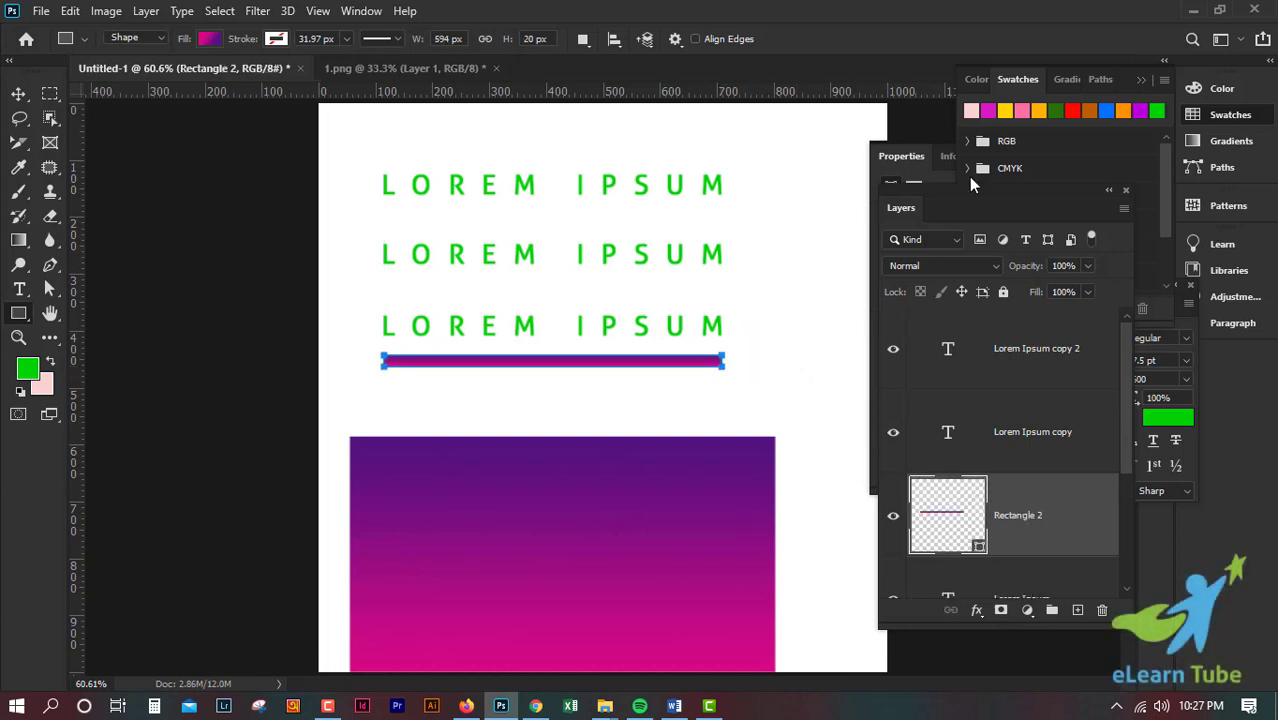
Fill the thin bar beneath the third text line with the orange swatch and switch to the Move tool
left_click(1064, 128)
left_click(1039, 110)
key("v")
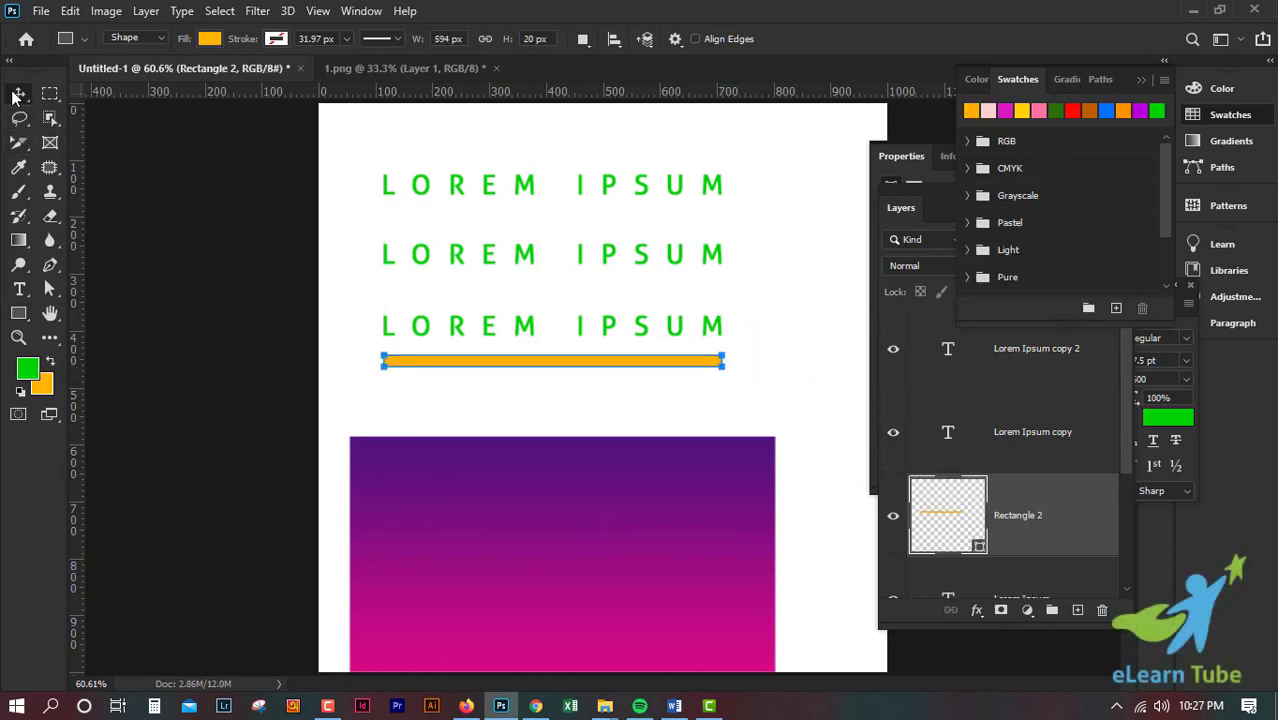
left_click(768, 381)
left_click(629, 362)
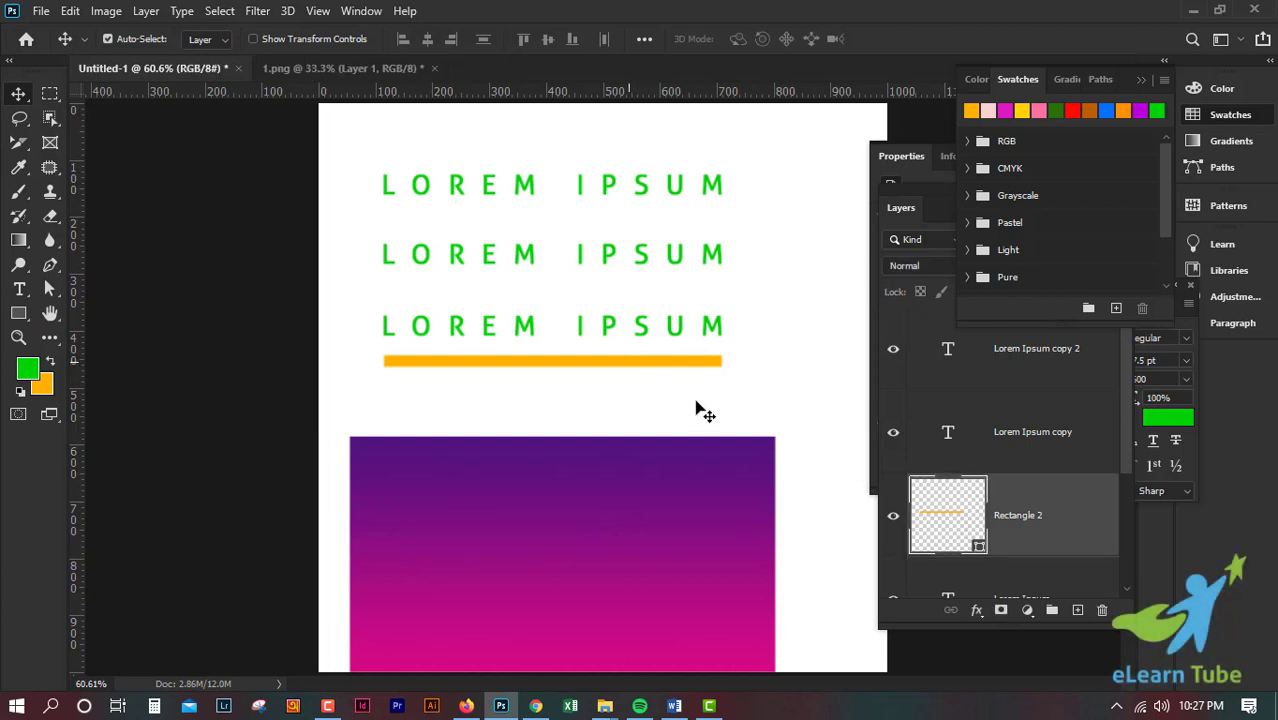
Link the orange bar's Rectangle 2 layer with the Lorem Ipsum copy text layer, which is already linked to the other lines
left_click(1025, 430)
left_click(1042, 452)
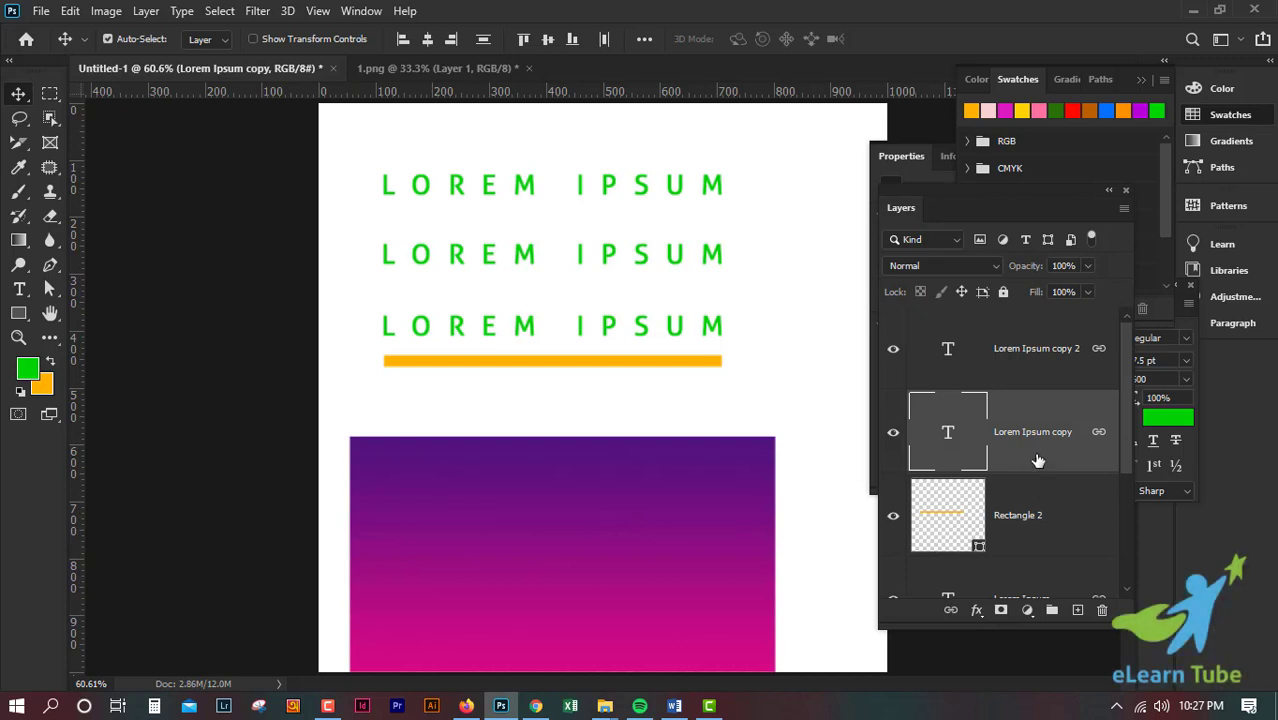
scroll(1040, 458, "down", 1)
scroll(1040, 462, "up", 1)
scroll(1046, 440, "down", 2)
scroll(1048, 420, "up", 1)
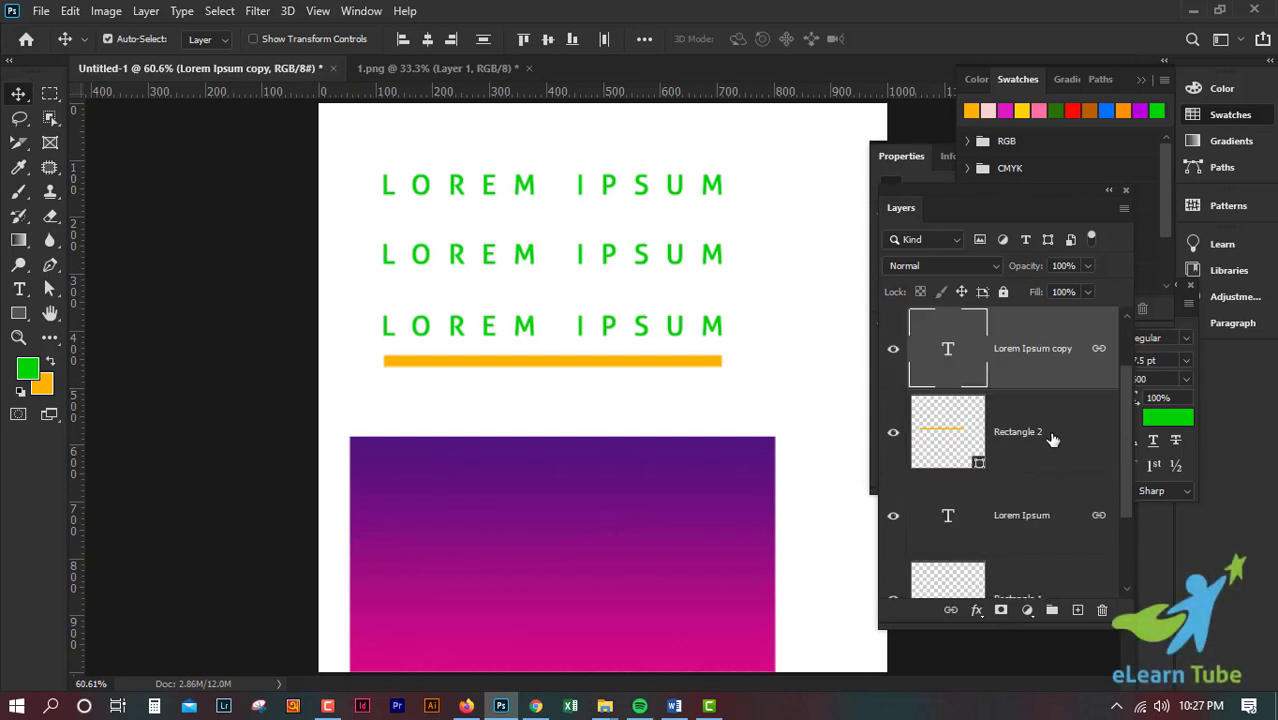
left_click(1052, 438, "shift")
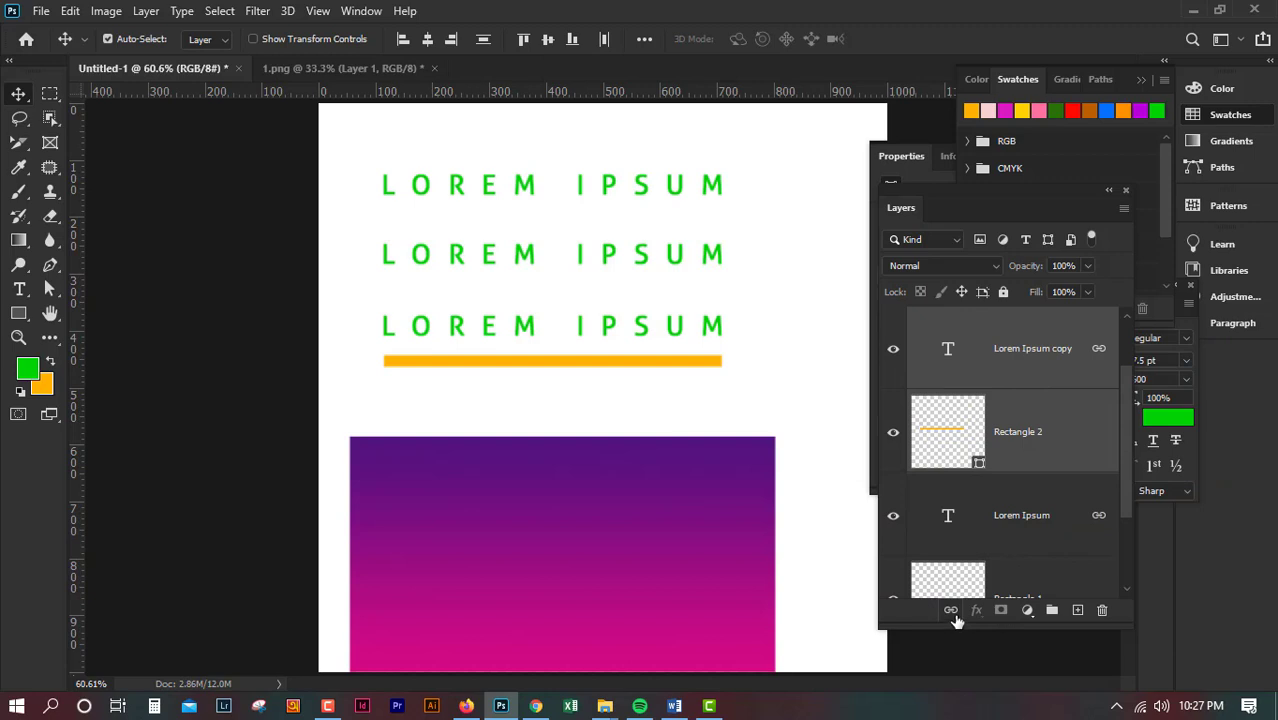
left_click(952, 612)
scroll(1052, 467, "up", 1)
Move the linked text lines slightly up the canvas by moving only the orange bar
left_click(1036, 426)
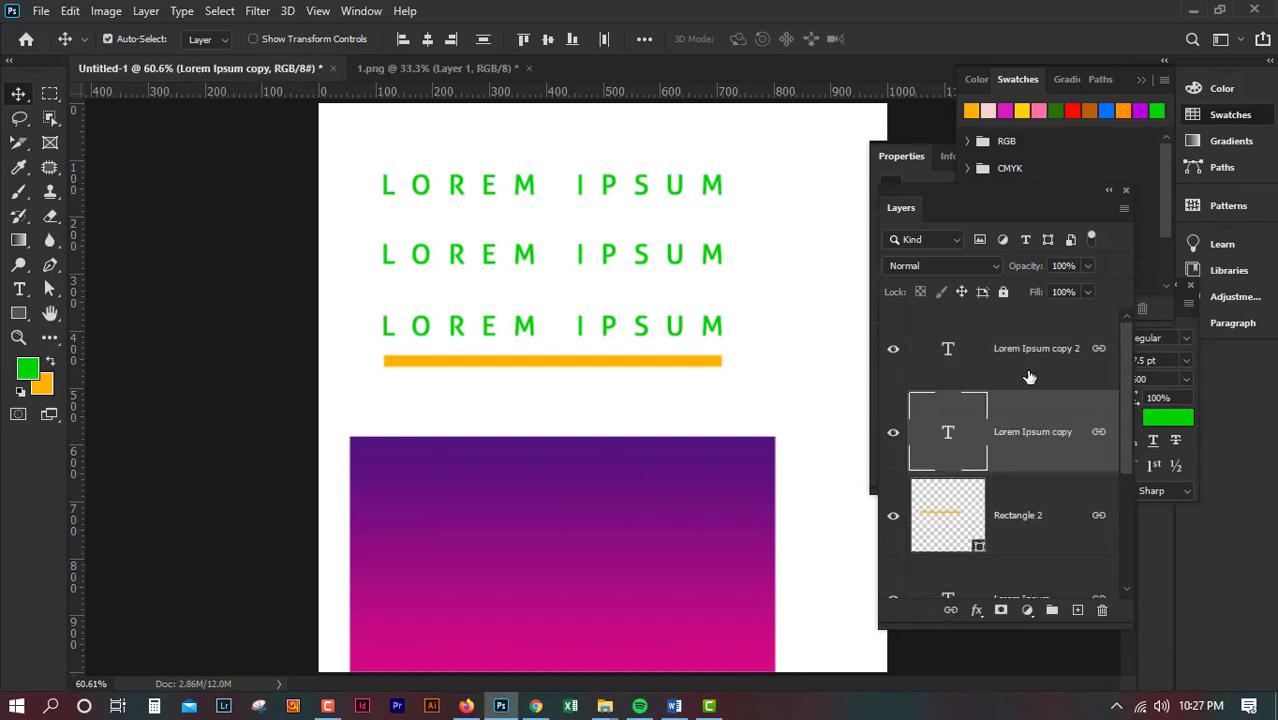
left_click(1020, 374)
left_click(518, 364)
left_click_drag(506, 398, 518, 352)
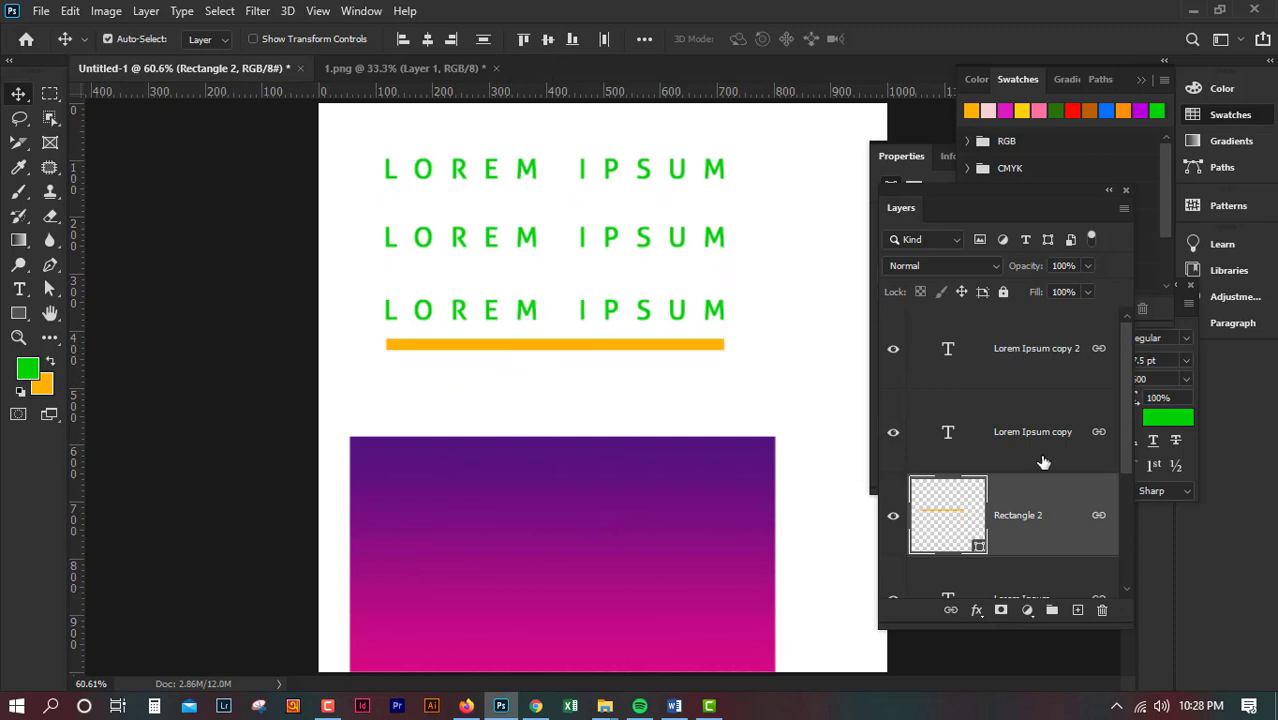
Review how the Lorem Ipsum copy and Rectangle 2 layers are selected together for linking, and check the link marks on the layers
scroll(1048, 468, "down", 2)
scroll(1050, 478, "up", 1)
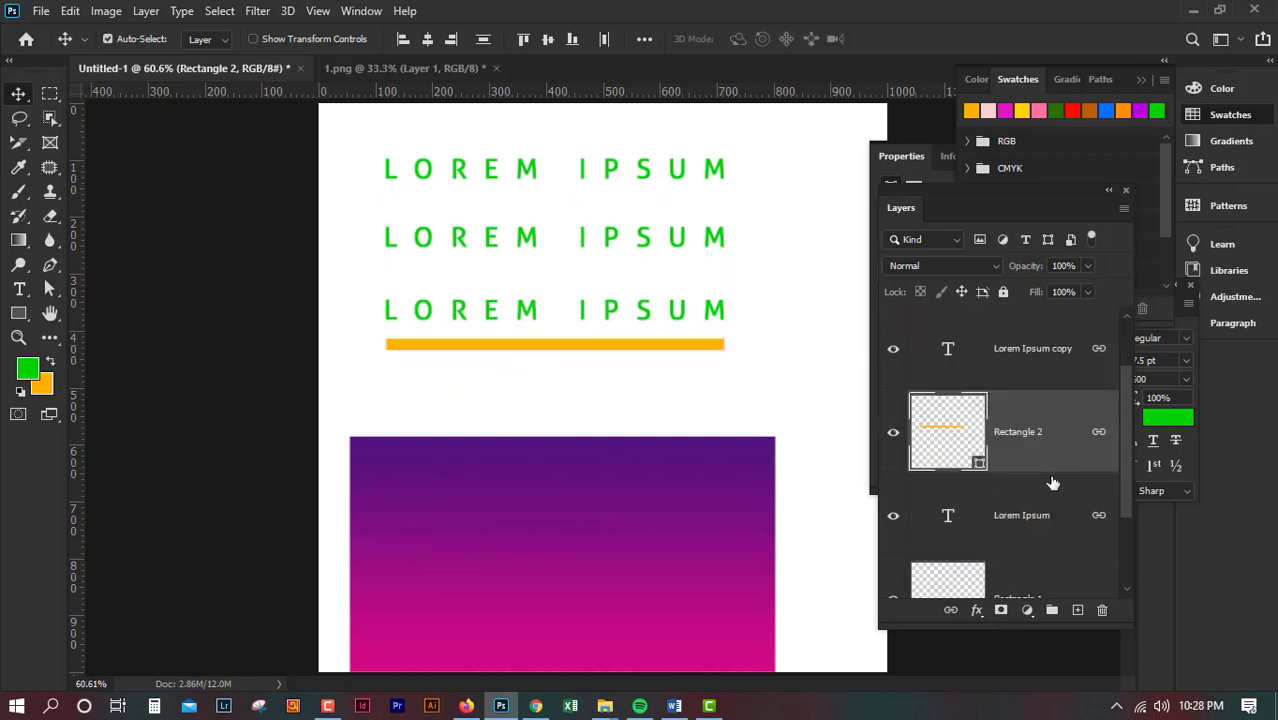
left_click(1036, 370)
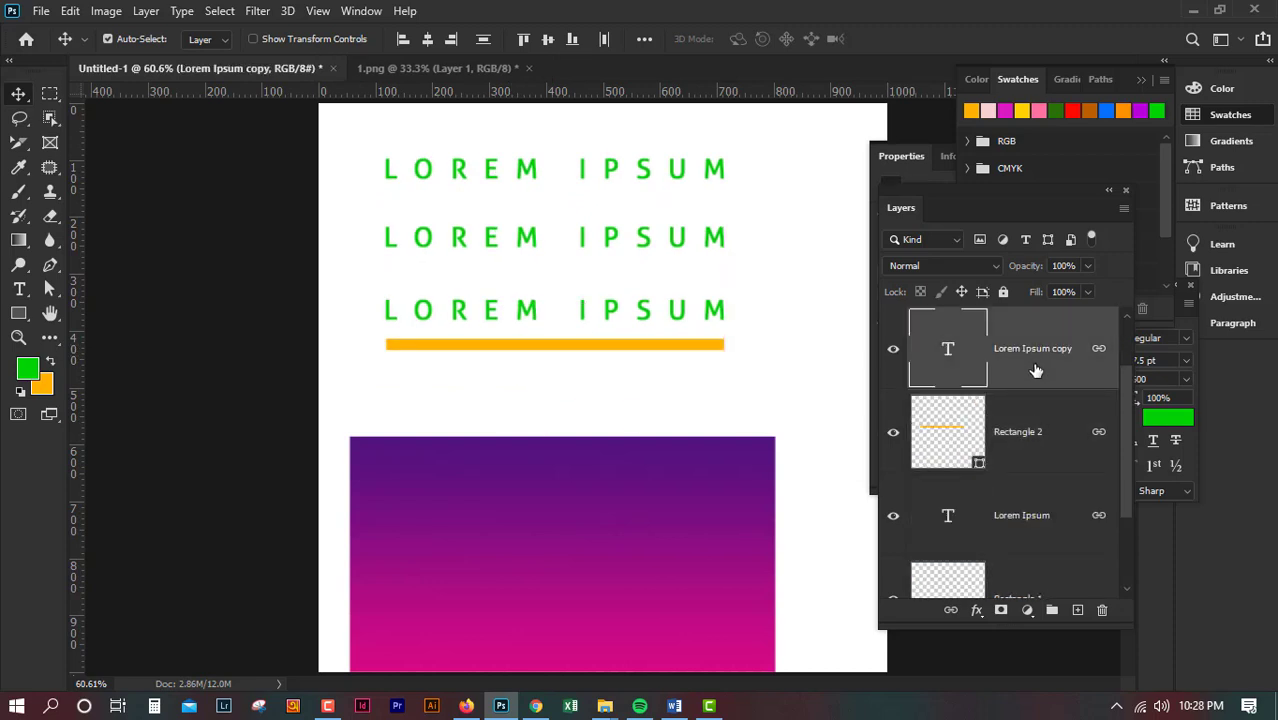
left_click(1052, 457, "shift")
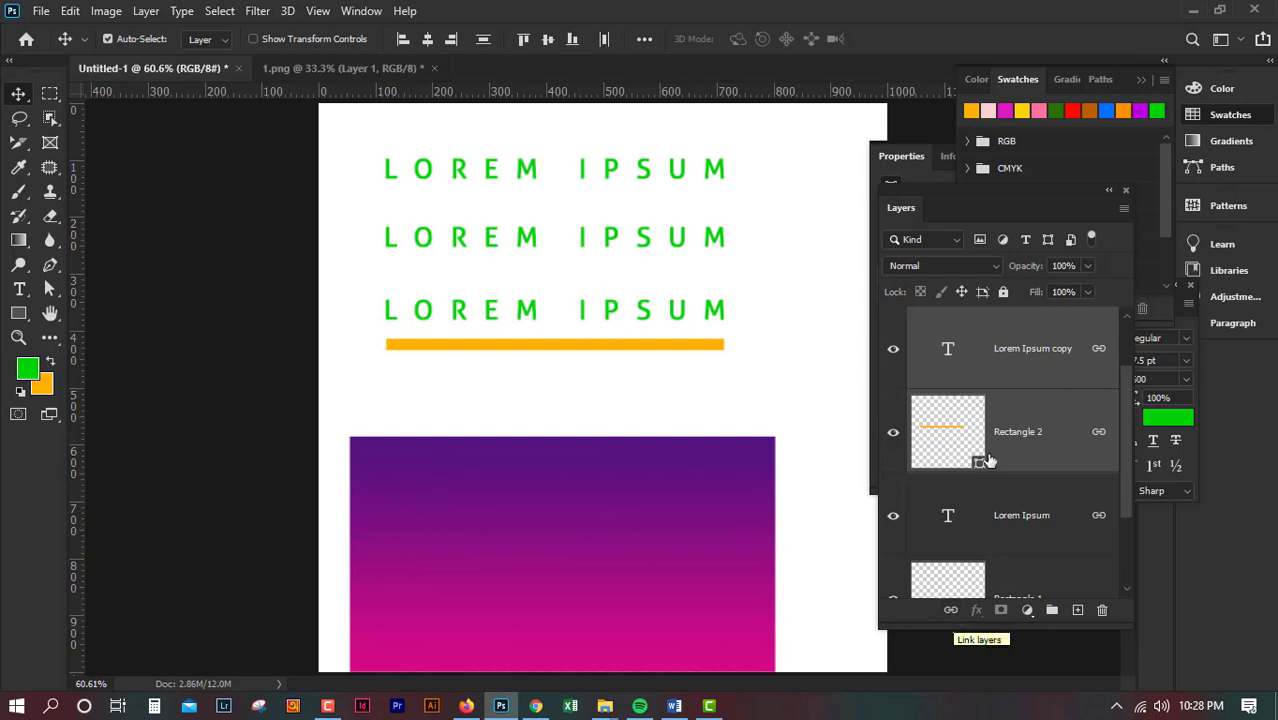
left_click(1027, 423)
scroll(1029, 423, "up", 1)
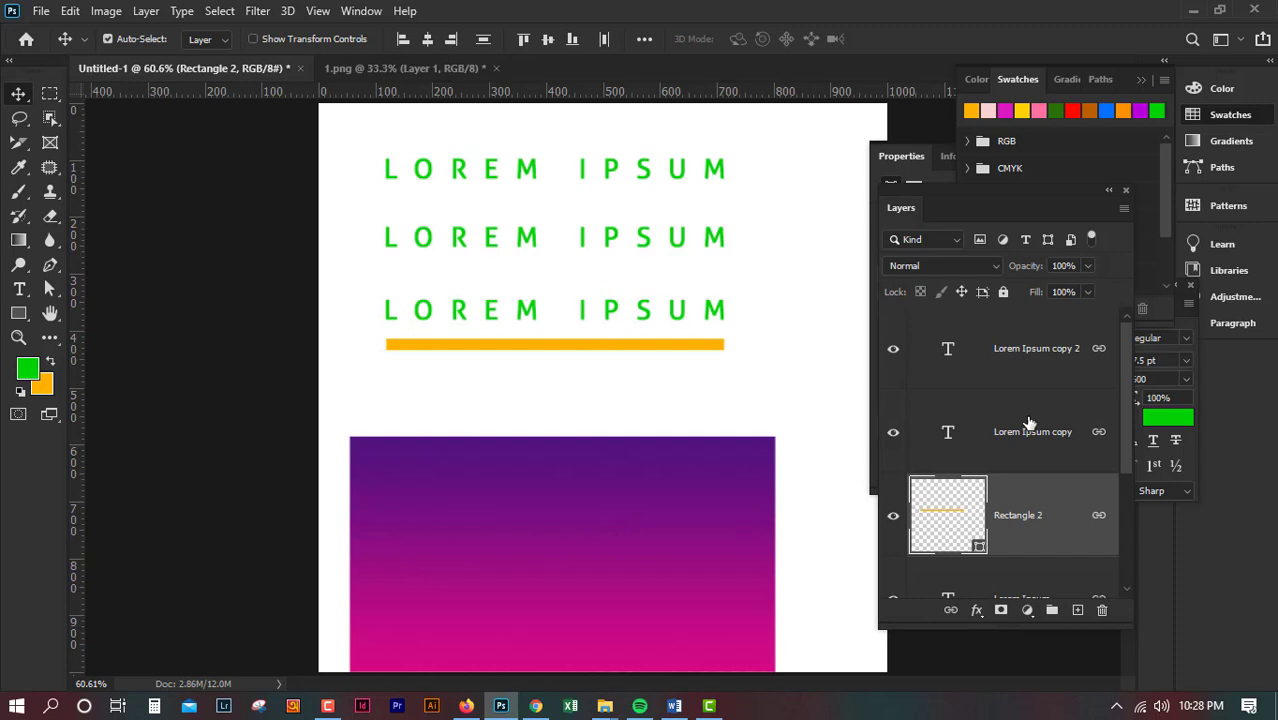
scroll(1027, 422, "down", 1)
scroll(1027, 422, "up", 1)
Move the linked text lines and orange bar down onto the gradient rectangle, roughly centred across its width
left_click_drag(522, 380, 479, 660)
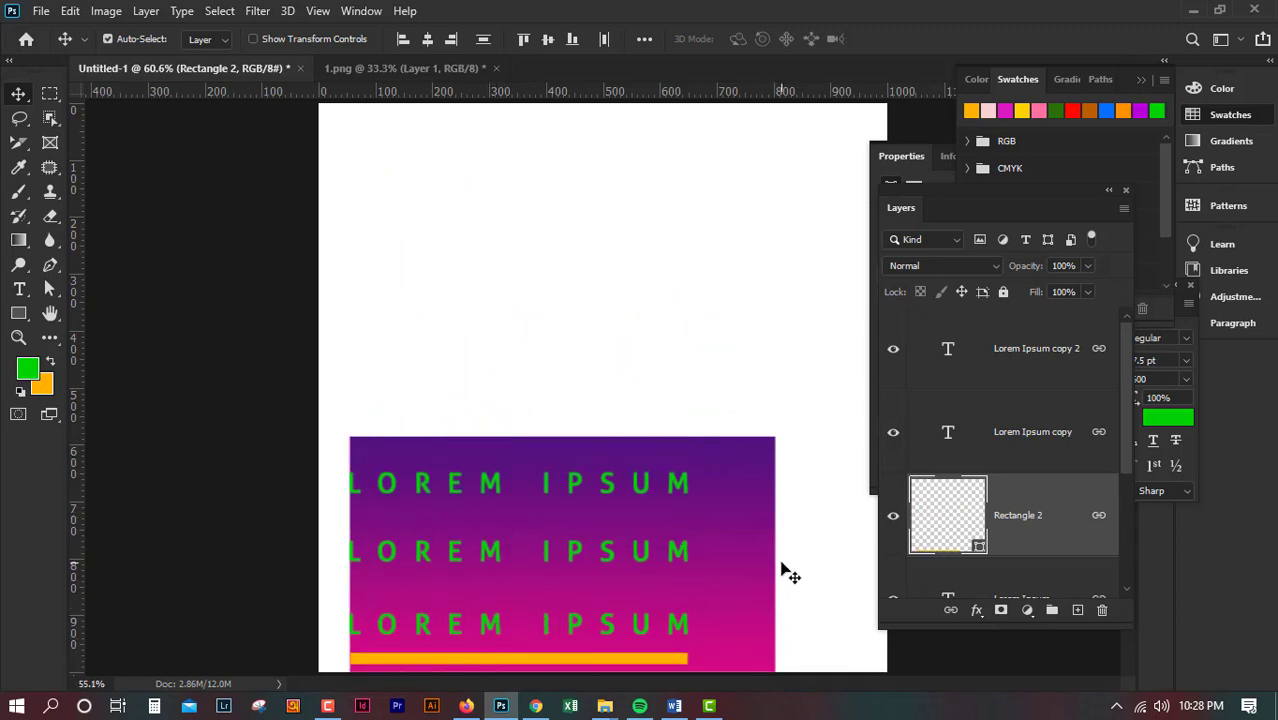
key("ctrl+minus")
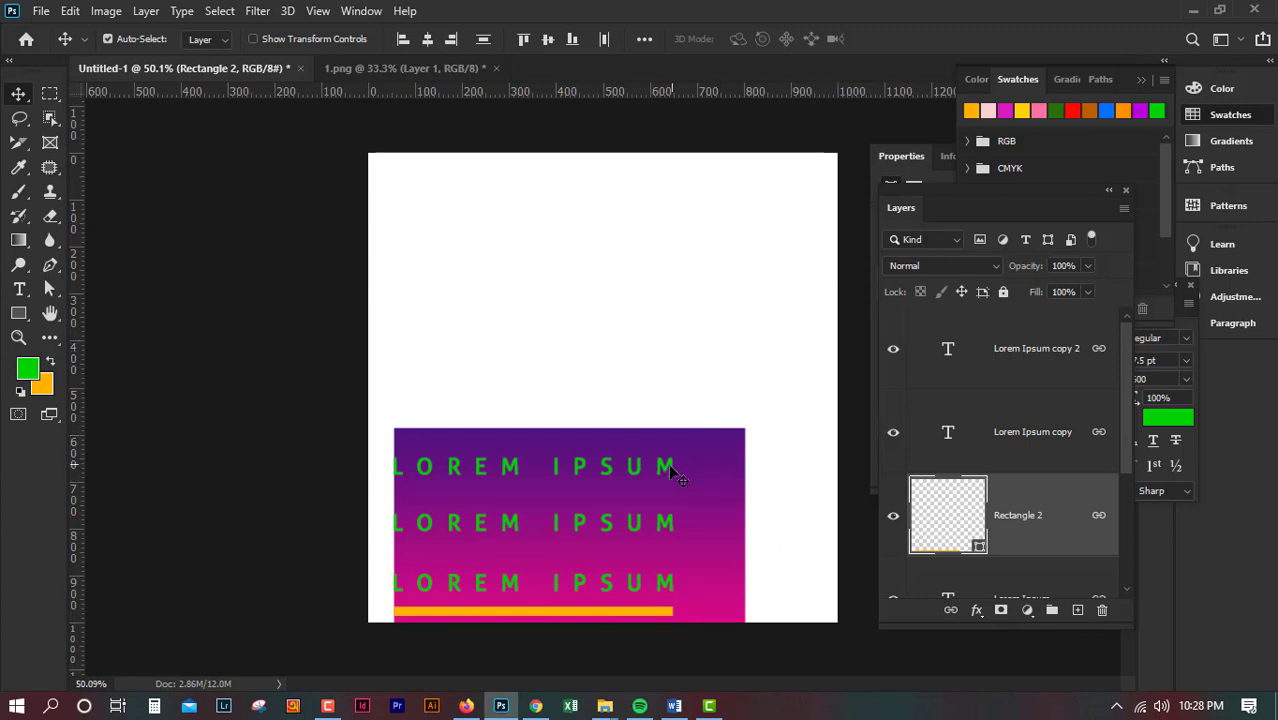
mouse_move(607, 466)
left_mouse_down()
mouse_move(630, 346)
mouse_move(636, 456)
mouse_move(607, 467)
mouse_move(630, 461)
mouse_move(618, 464)
left_mouse_up()
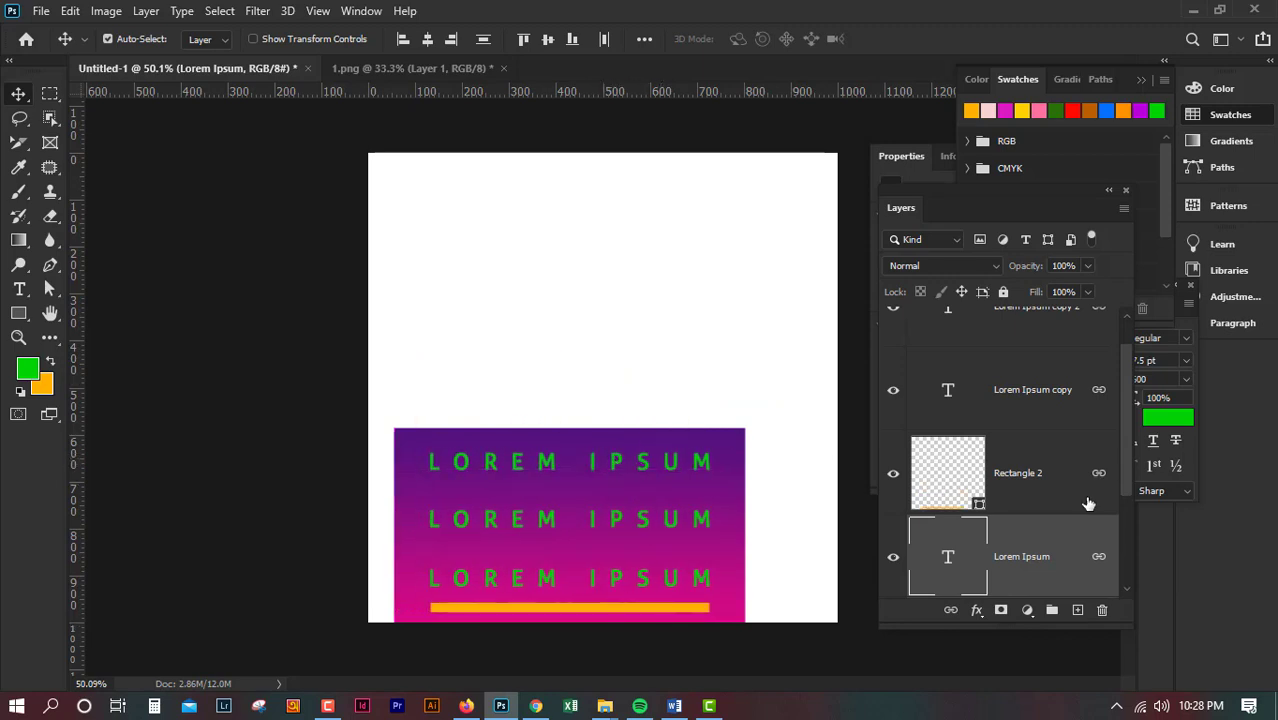
Group the three linked text layers and the orange bar layer into one layer group
scroll(1088, 503, "down", 3)
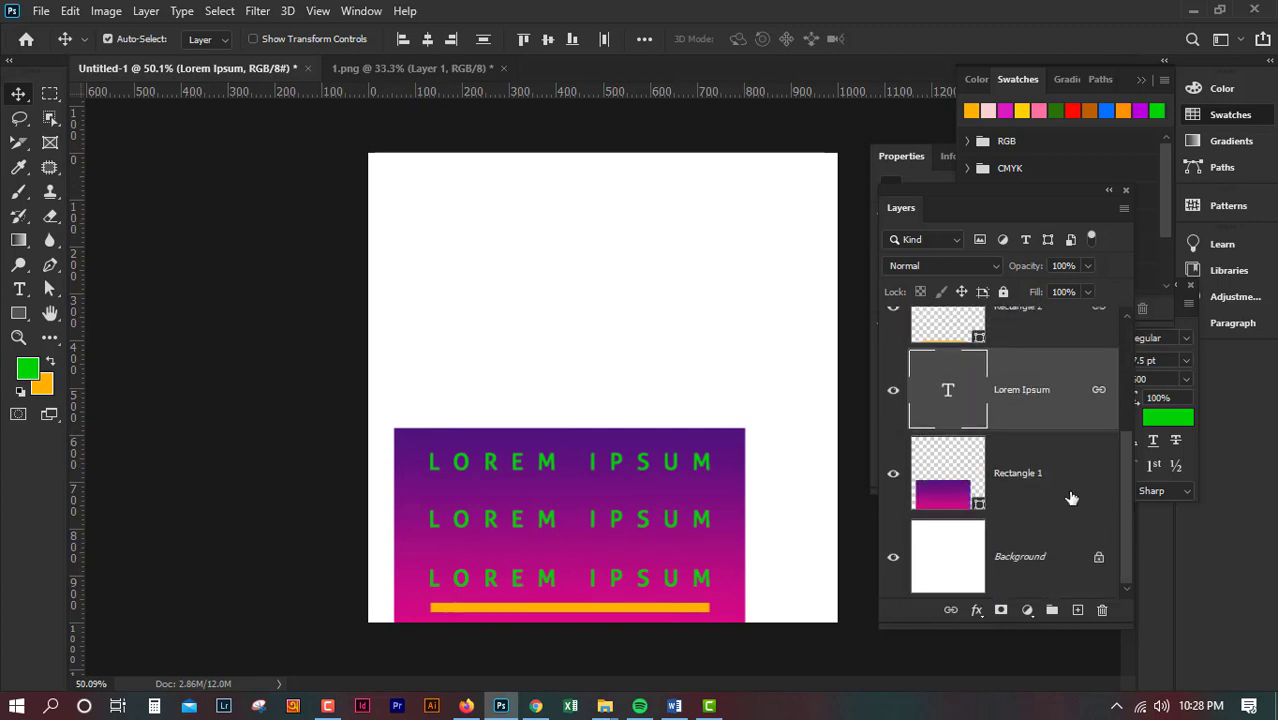
scroll(1110, 453, "up", 3)
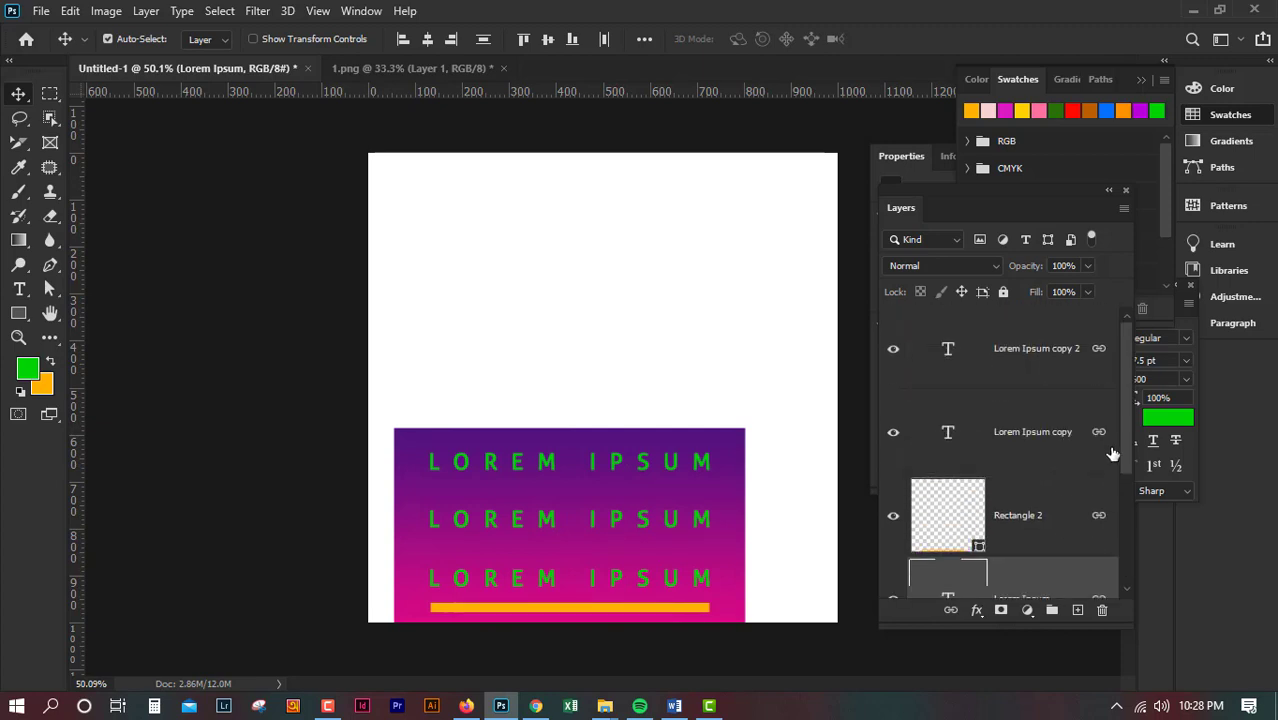
left_click(1027, 388)
left_click(1027, 424, "shift")
key("ctrl+g")
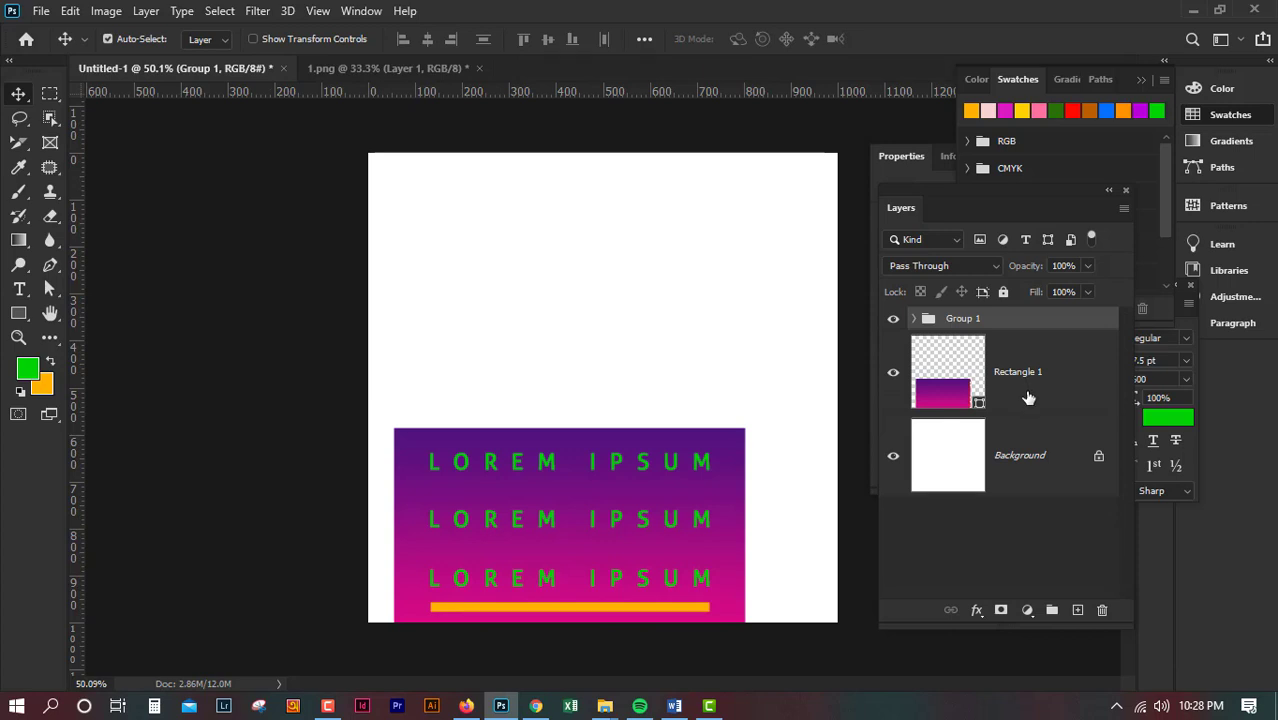
Expand the new group to inspect the layers inside it, then collapse it
left_click(981, 386)
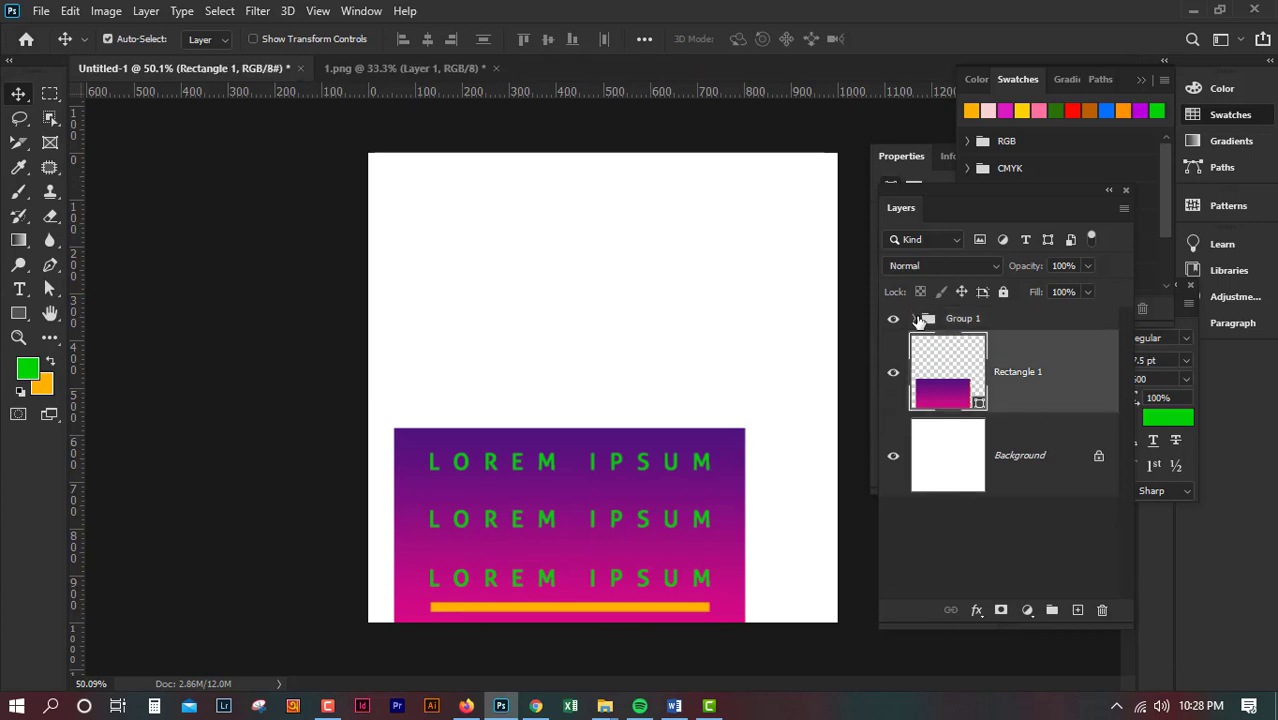
left_click(916, 318)
scroll(1022, 455, "down", 2)
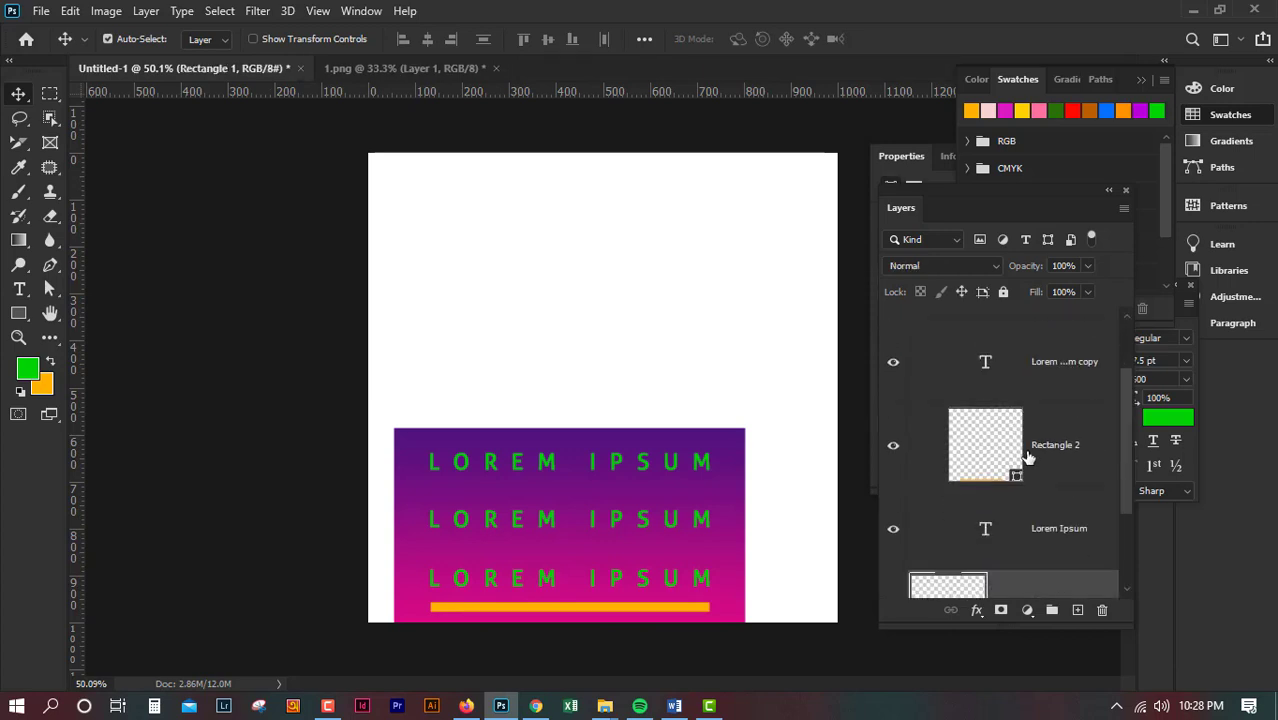
scroll(1026, 456, "up", 2)
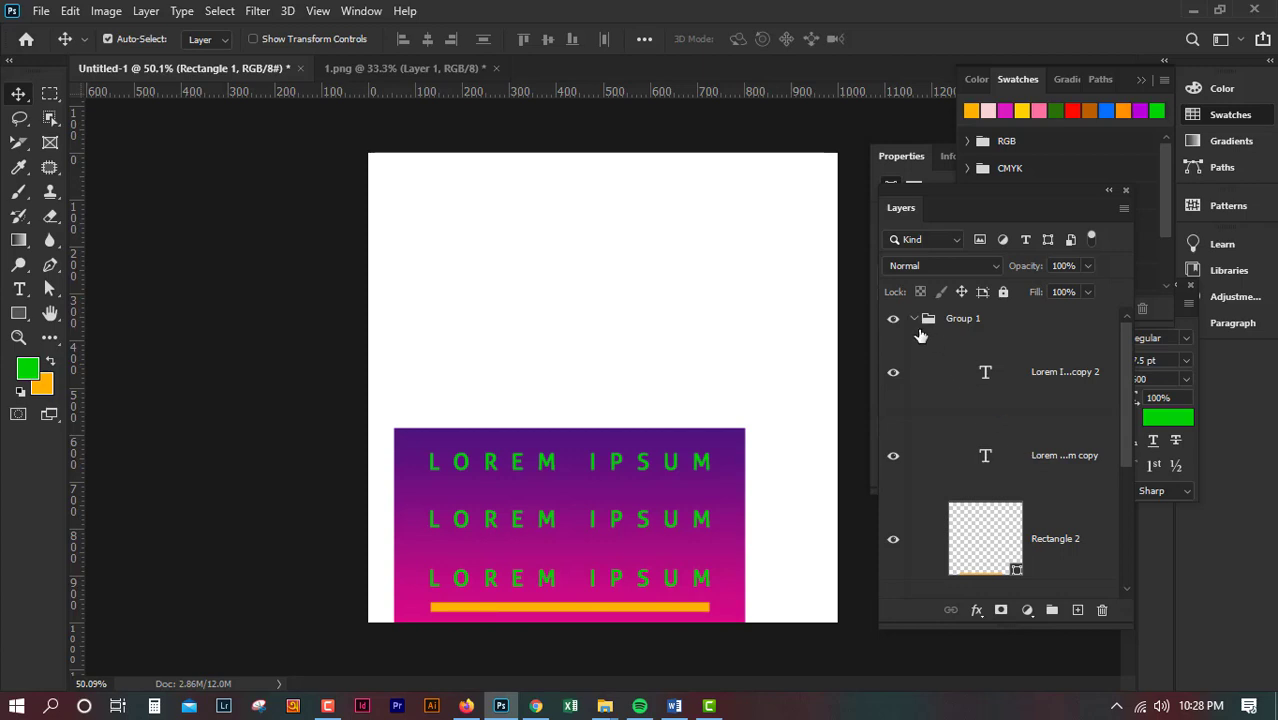
left_click(914, 319)
Nudge the grouped text lines and bar sideways and back within the gradient rectangle, checking the group's link marks in between
mouse_move(548, 466)
left_mouse_down()
mouse_move(560, 340)
mouse_move(565, 368)
mouse_move(533, 447)
mouse_move(545, 465)
left_mouse_up()
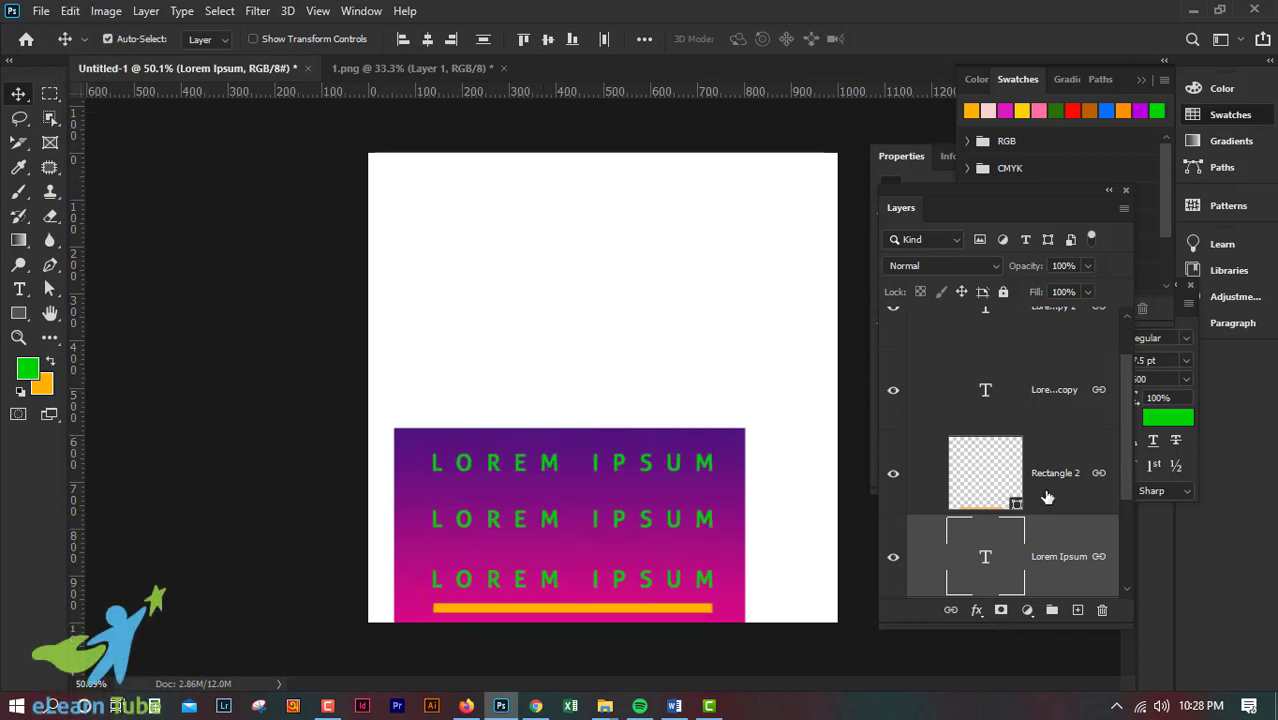
scroll(1046, 497, "up", 2)
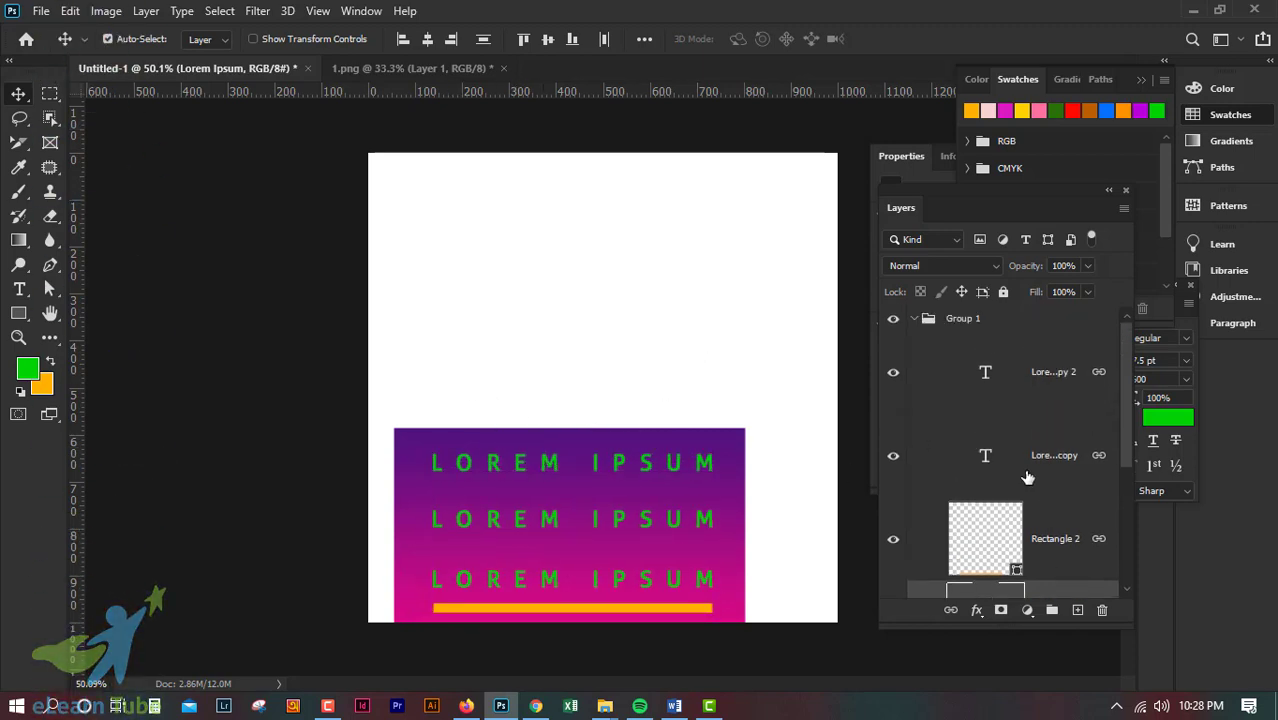
left_click(914, 319)
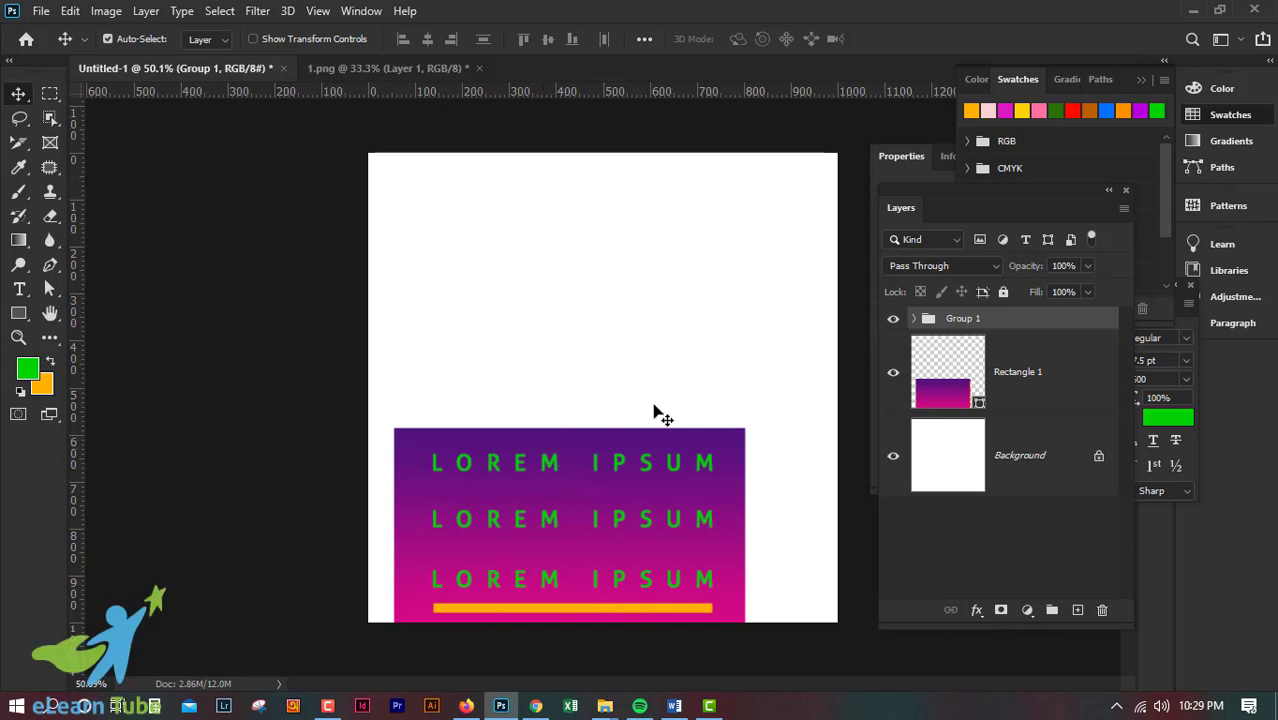
mouse_move(557, 465)
left_mouse_down()
mouse_move(515, 297)
mouse_move(629, 223)
mouse_move(548, 462)
left_mouse_up()
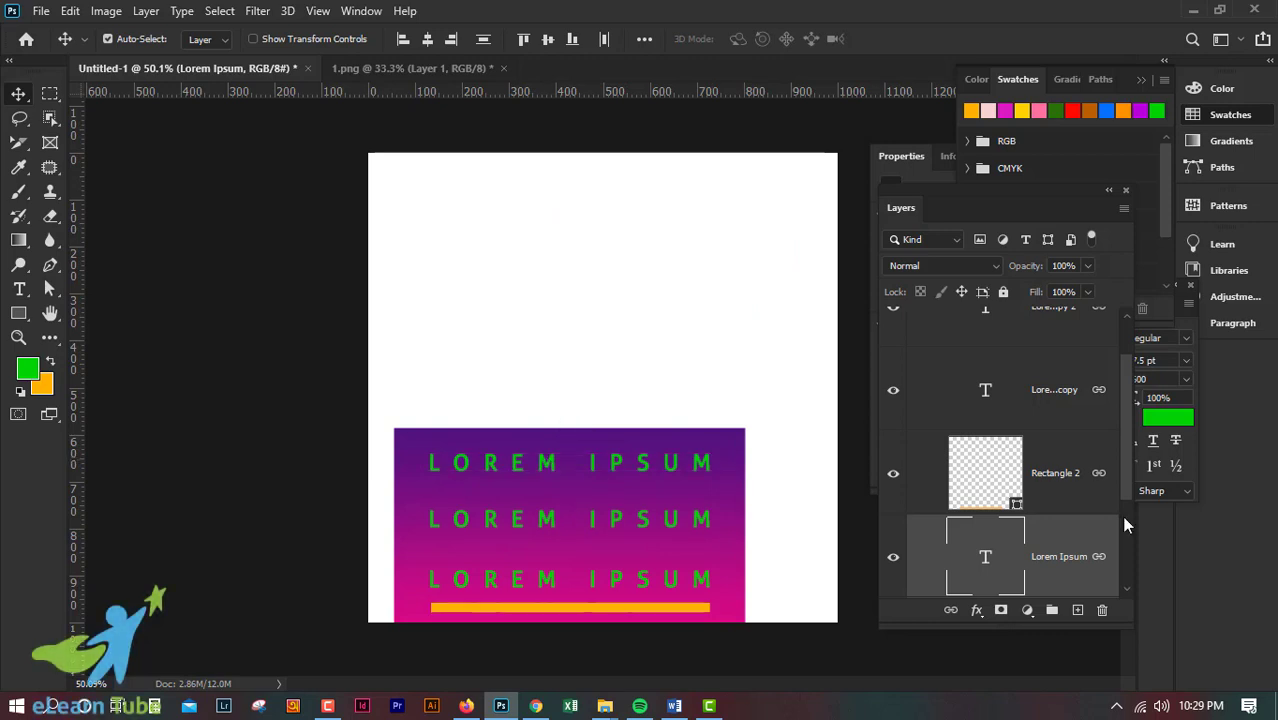
Link the gradient rectangle's Rectangle 1 layer with the Lorem Ipsum text layer inside the group
scroll(1121, 515, "down", 3)
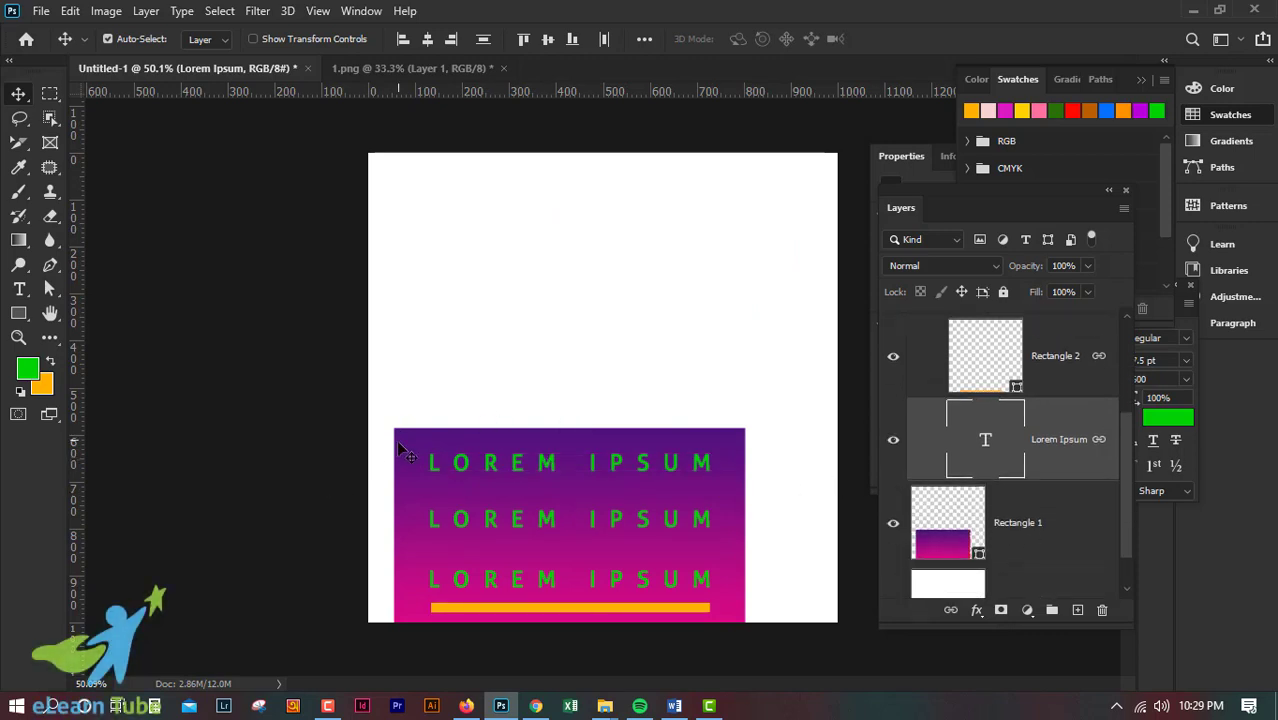
left_click(1079, 539, "shift")
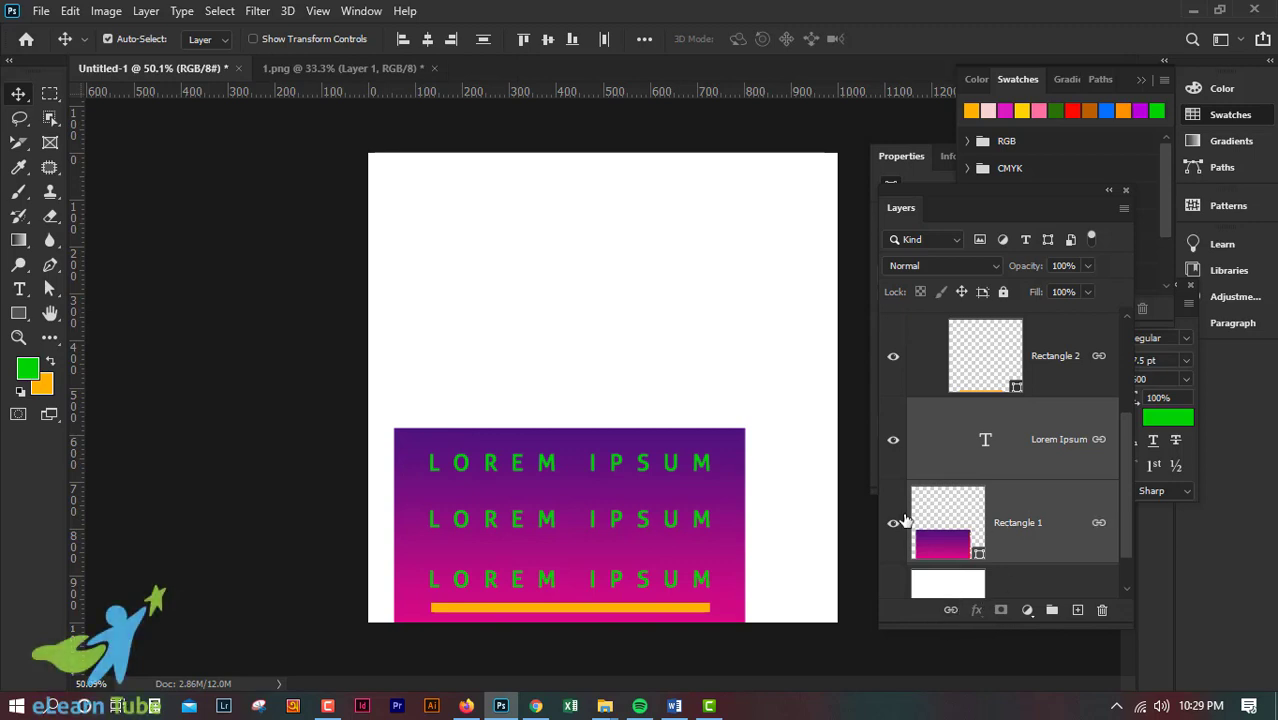
left_click(757, 475)
Move the gradient rectangle with its linked text lines and bar to the upper part of the canvas
left_click_drag(752, 470, 779, 343)
left_click_drag(726, 378, 666, 437)
left_click_drag(681, 433, 724, 306)
left_click_drag(690, 331, 610, 283)
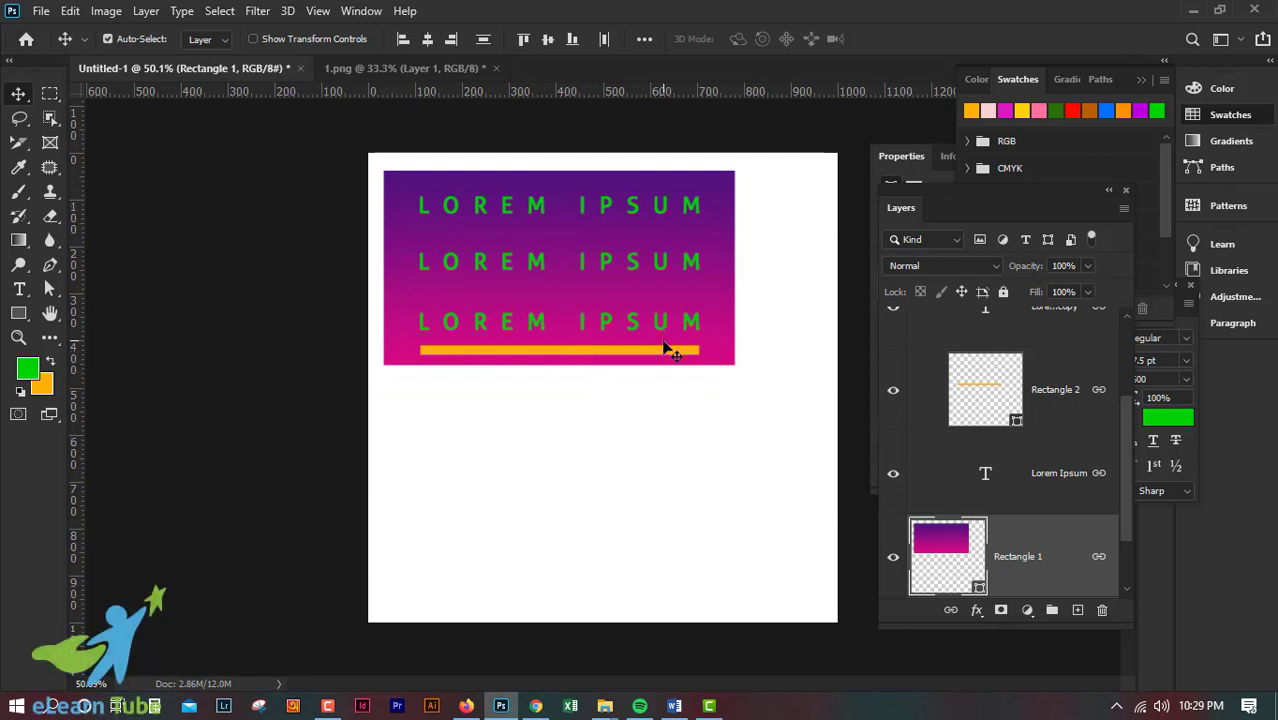
mouse_move(612, 276)
left_mouse_down()
mouse_move(665, 337)
mouse_move(633, 320)
mouse_move(603, 268)
left_mouse_up()
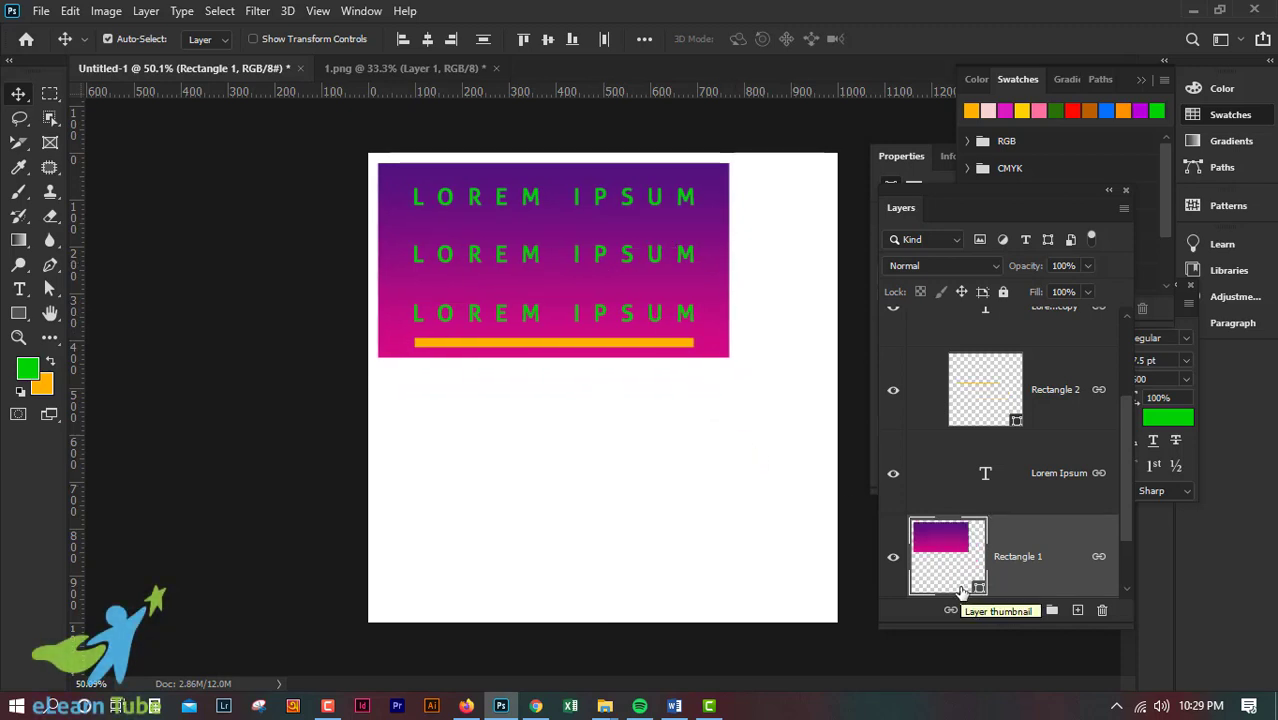
left_click_drag(640, 225, 659, 256)
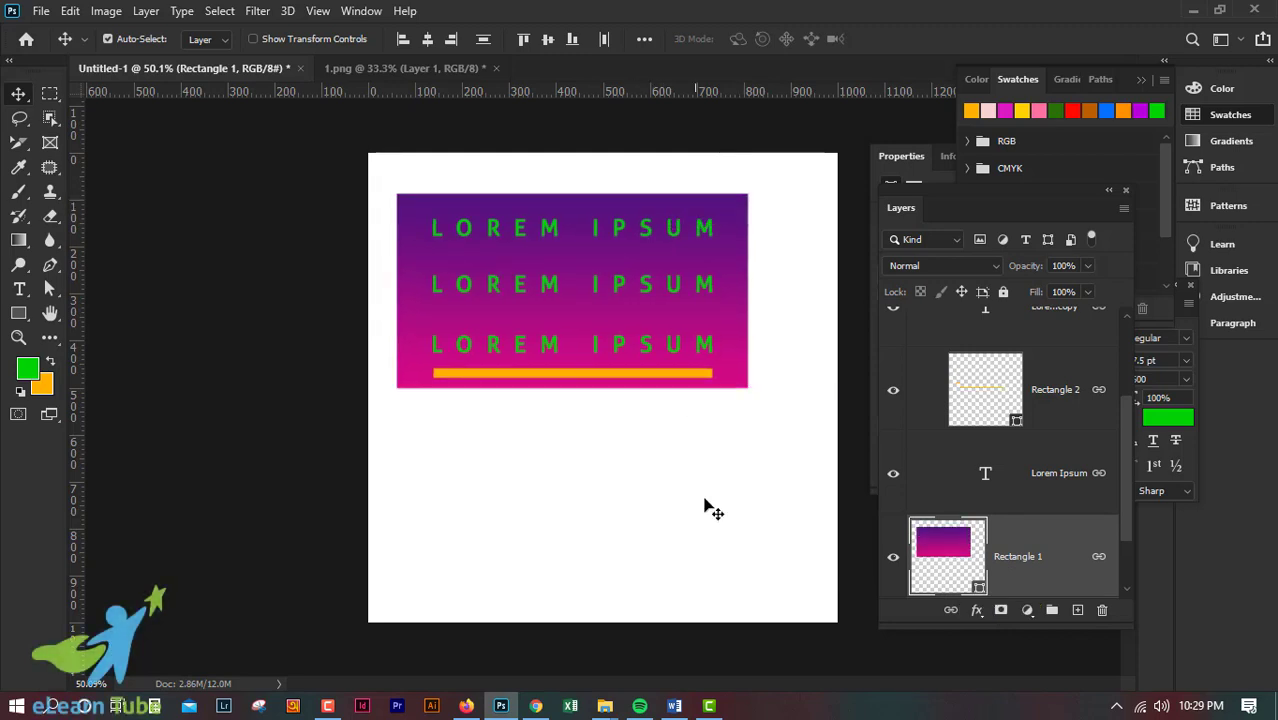
In the 1.png document, hide the green Layer 2 and move the fries image left, then back near the canvas centre
left_click(435, 70)
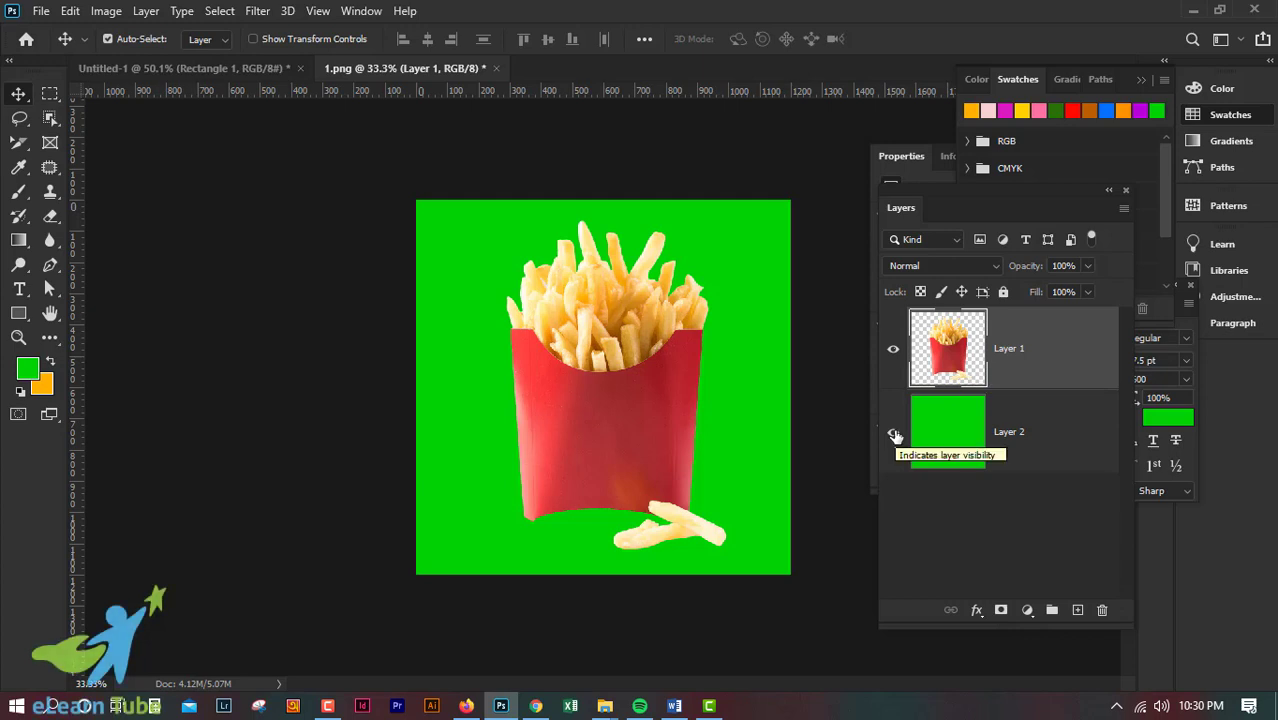
left_click(894, 434)
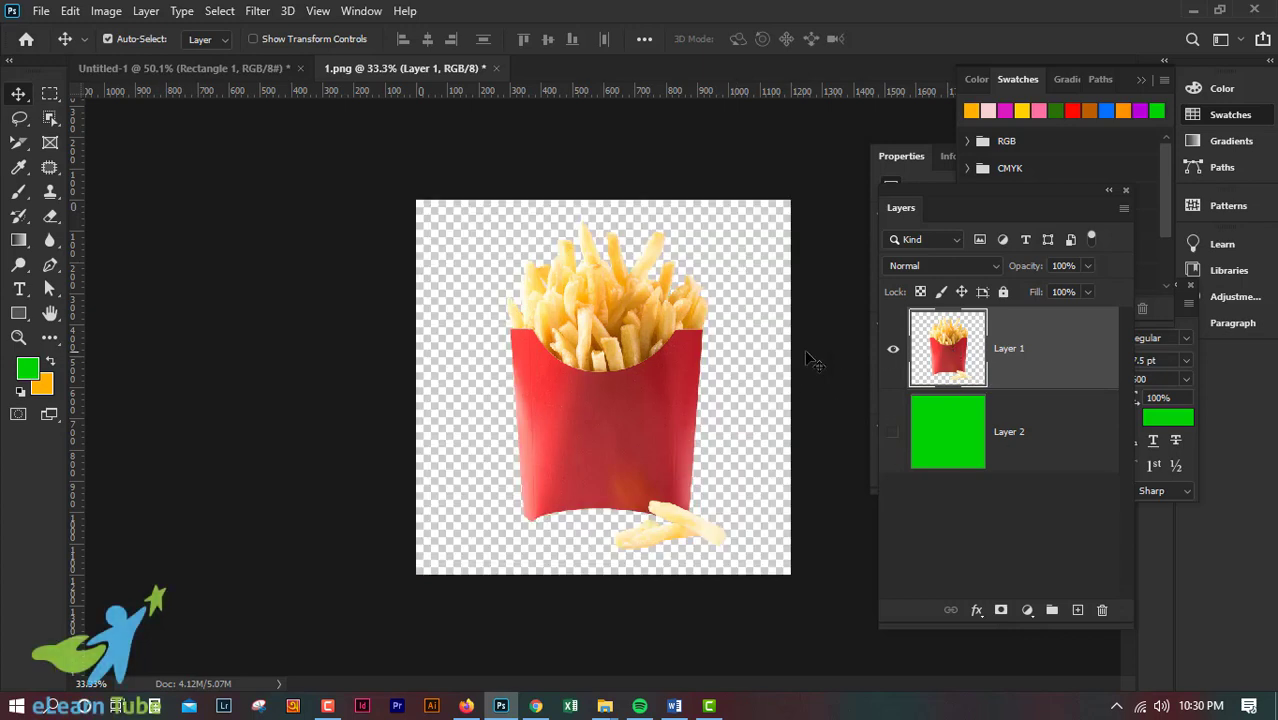
left_click_drag(622, 358, 532, 358)
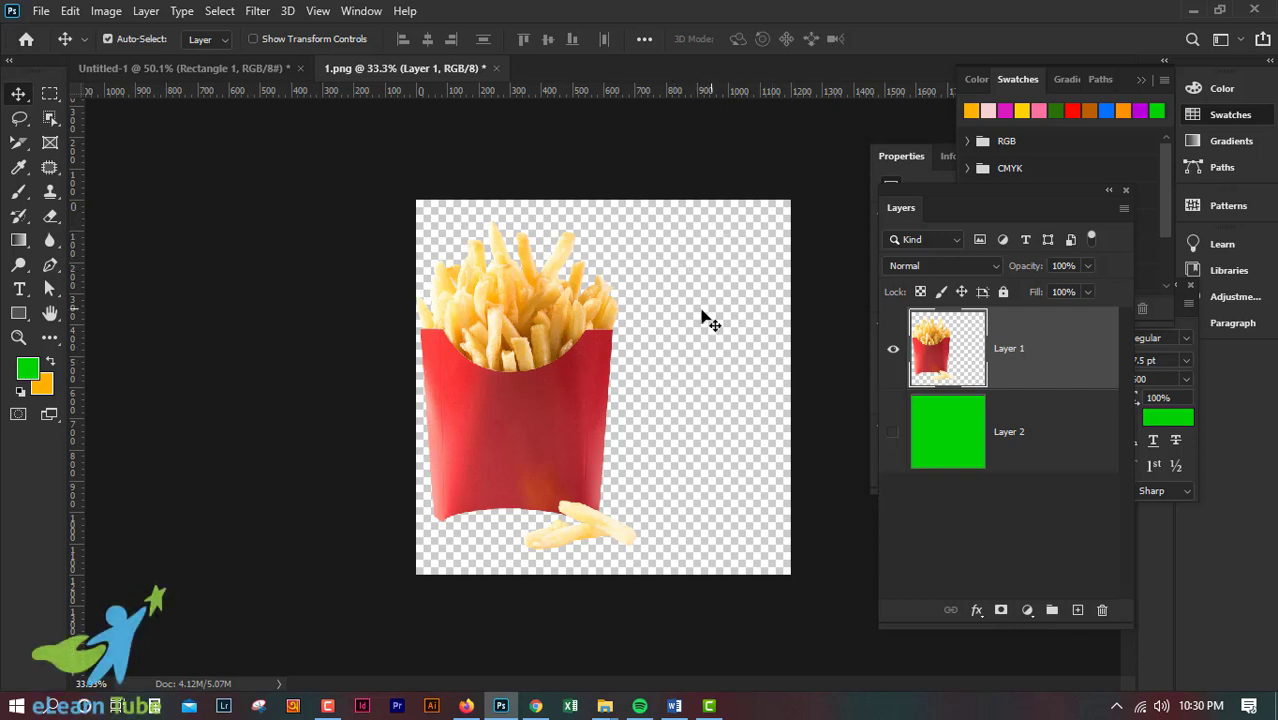
left_click_drag(536, 391, 644, 388)
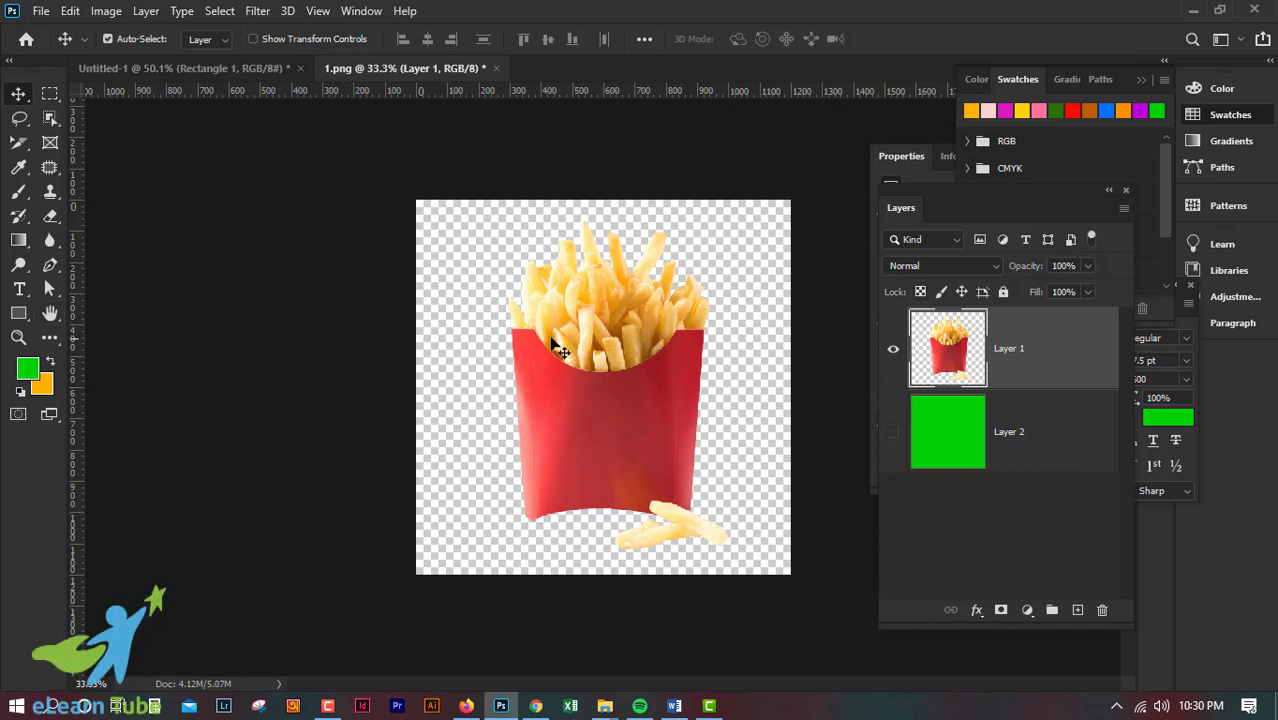
left_click_drag(632, 354, 641, 342)
mouse_move(605, 386)
left_mouse_down()
mouse_move(594, 358)
mouse_move(594, 385)
left_mouse_up()
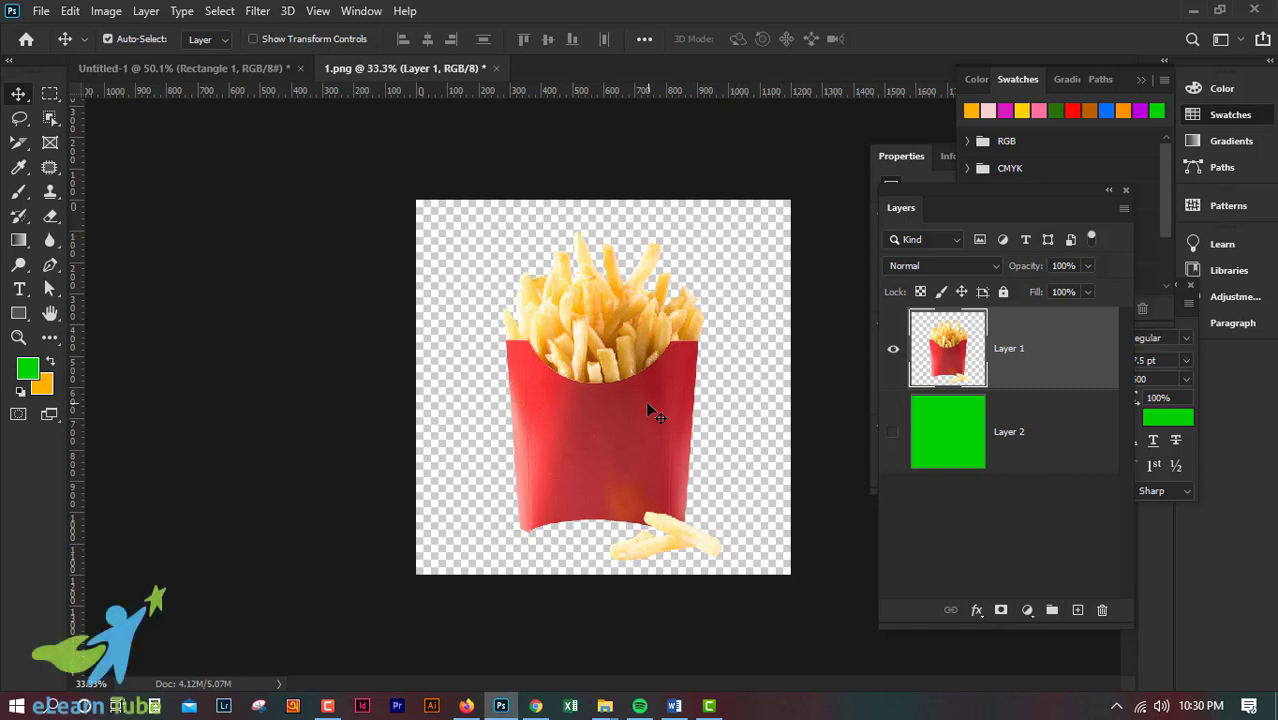
left_click_drag(648, 403, 646, 396)
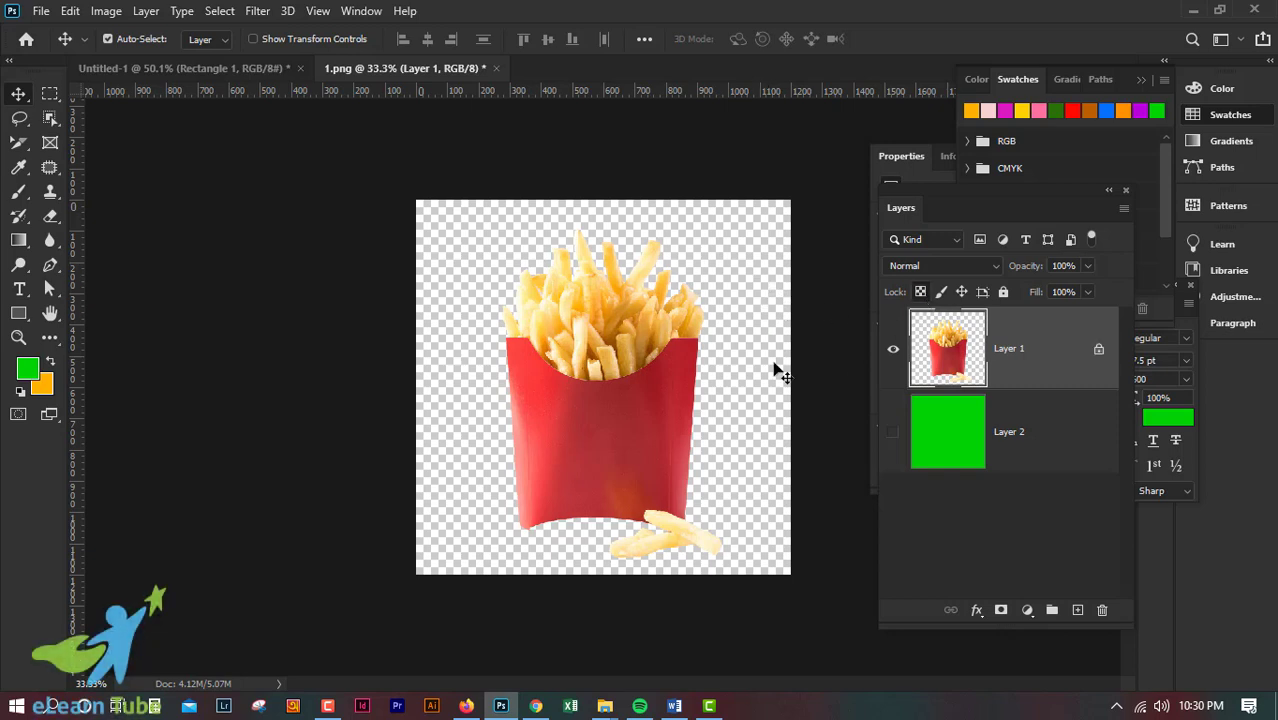
Shift the fries image up-left, fill only the transparency-locked layer's opaque pixels with the green foreground colour, and move the resulting silhouette
left_click_drag(631, 385, 619, 362)
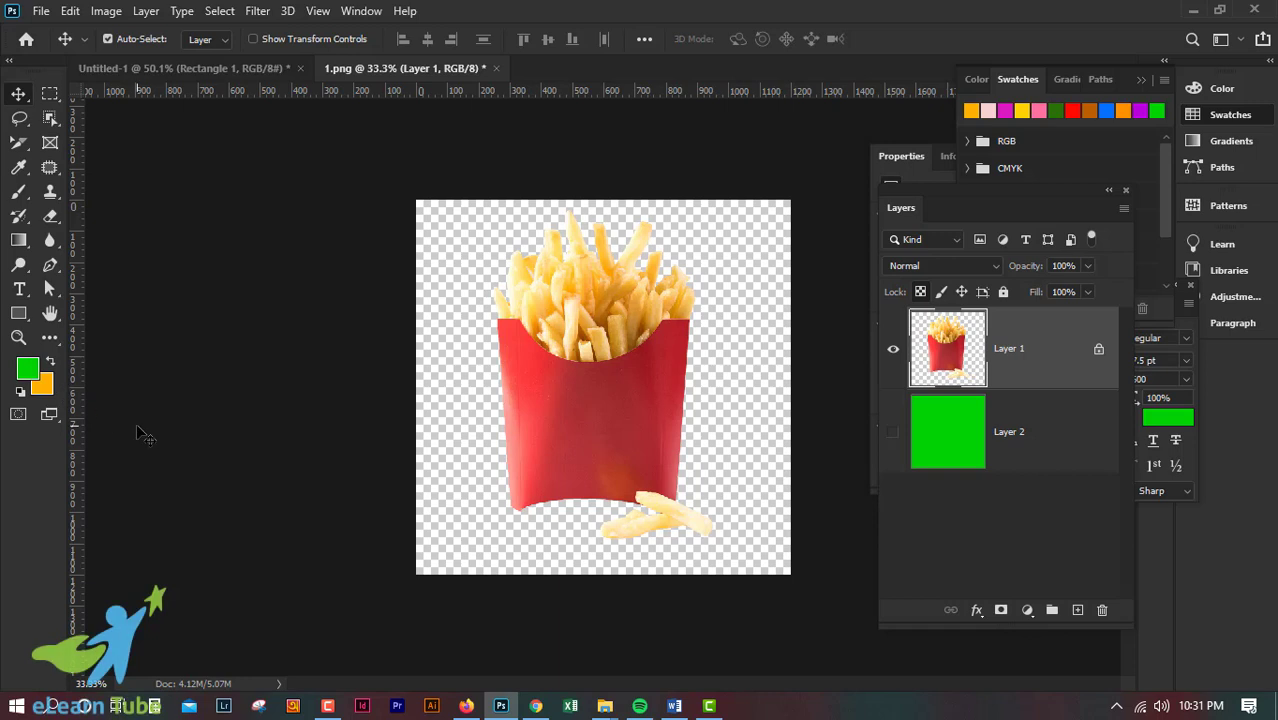
key("alt+shift+BackSpace")
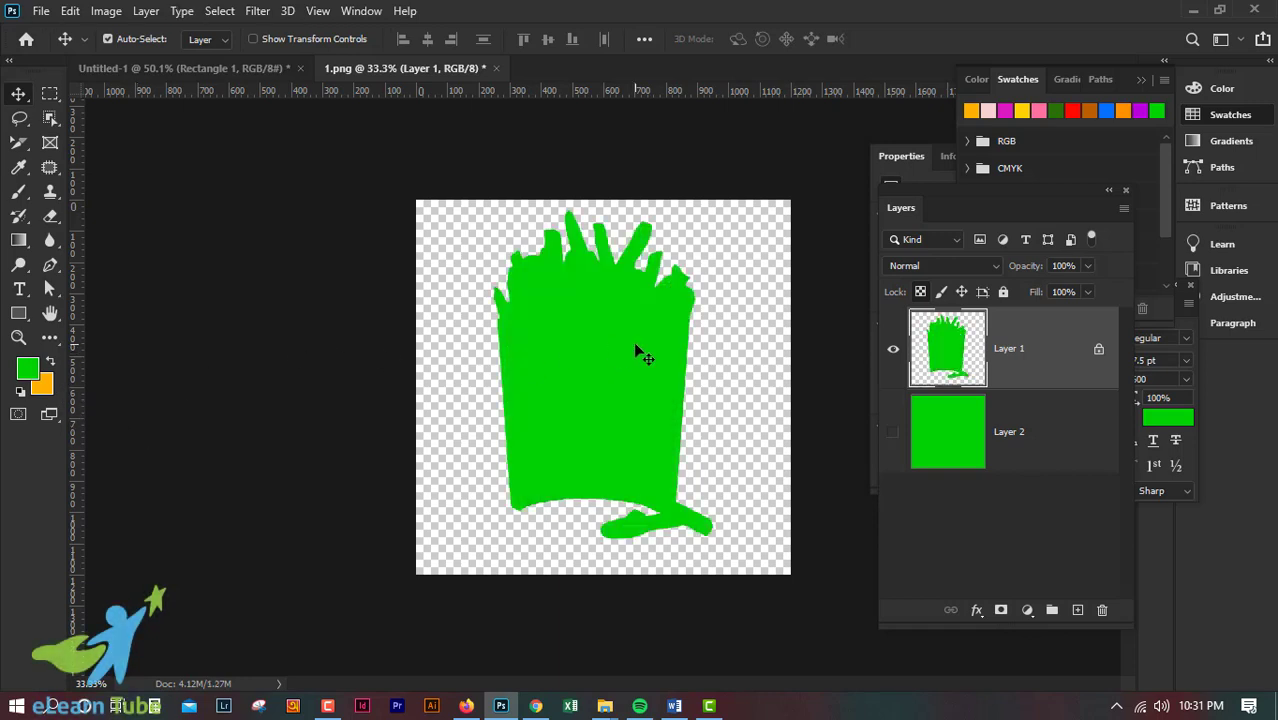
mouse_move(640, 350)
left_mouse_down()
mouse_move(600, 350)
mouse_move(607, 331)
mouse_move(626, 354)
mouse_move(650, 330)
mouse_move(646, 370)
mouse_move(645, 348)
left_mouse_up()
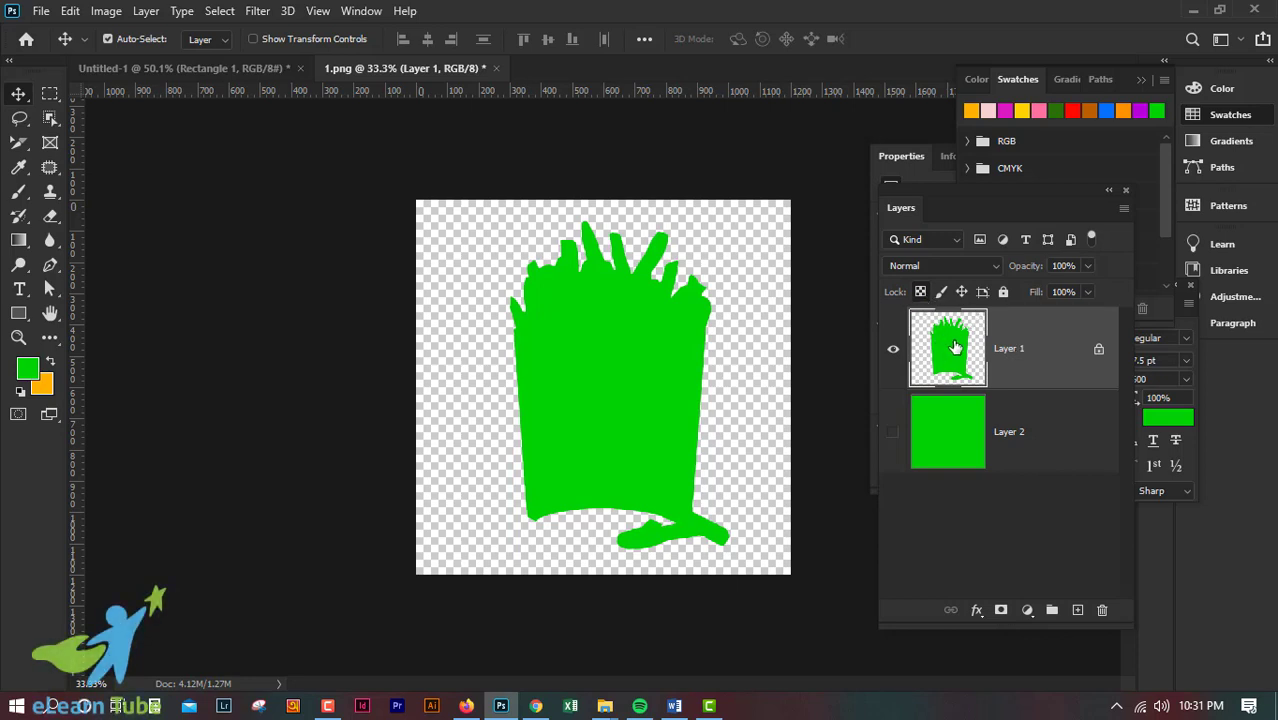
Undo the green silhouette's move and the fill on Layer 1
left_click(1099, 352)
key("ctrl+z")
key("ctrl+z")
key("ctrl+z")
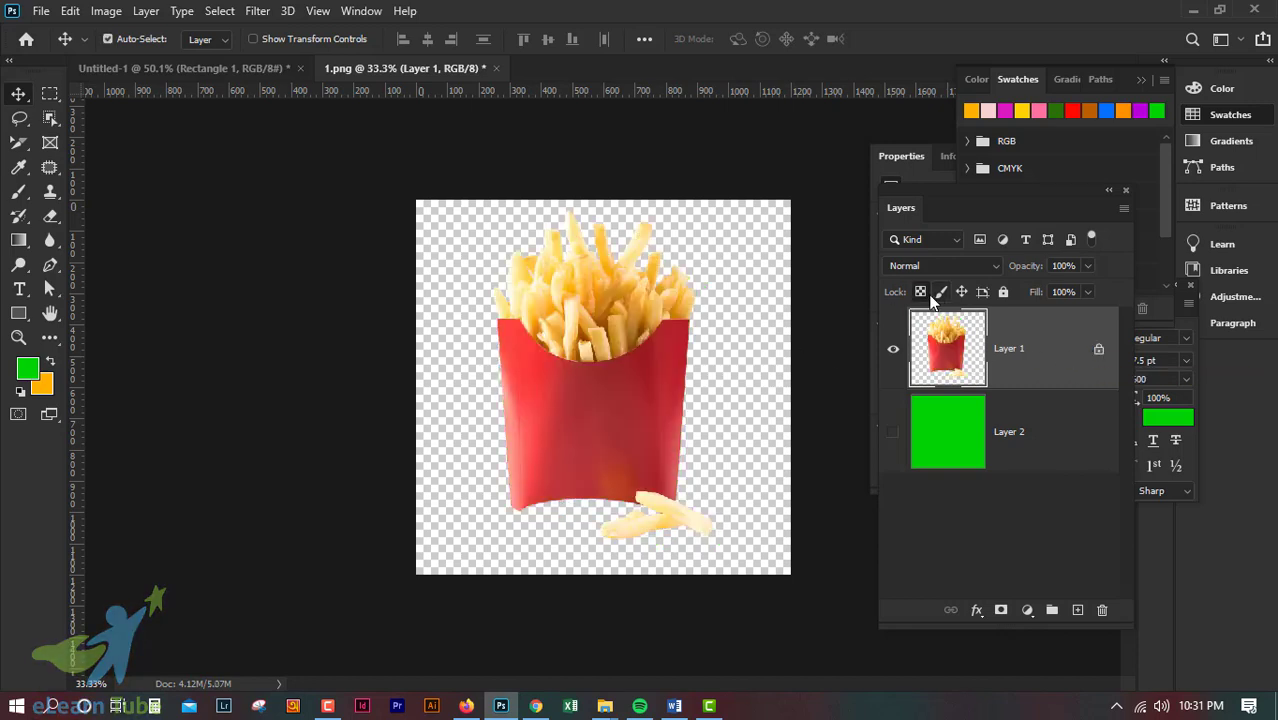
Remove the transparent-pixel lock from Layer 1 and nudge the fries image on the canvas
left_click(1099, 350)
mouse_move(605, 386)
left_mouse_down()
mouse_move(582, 362)
mouse_move(608, 359)
mouse_move(612, 388)
left_mouse_up()
Fill the whole of Layer 1 with the green foreground colour, move the filled layer, and undo both changes
key("alt+BackSpace")
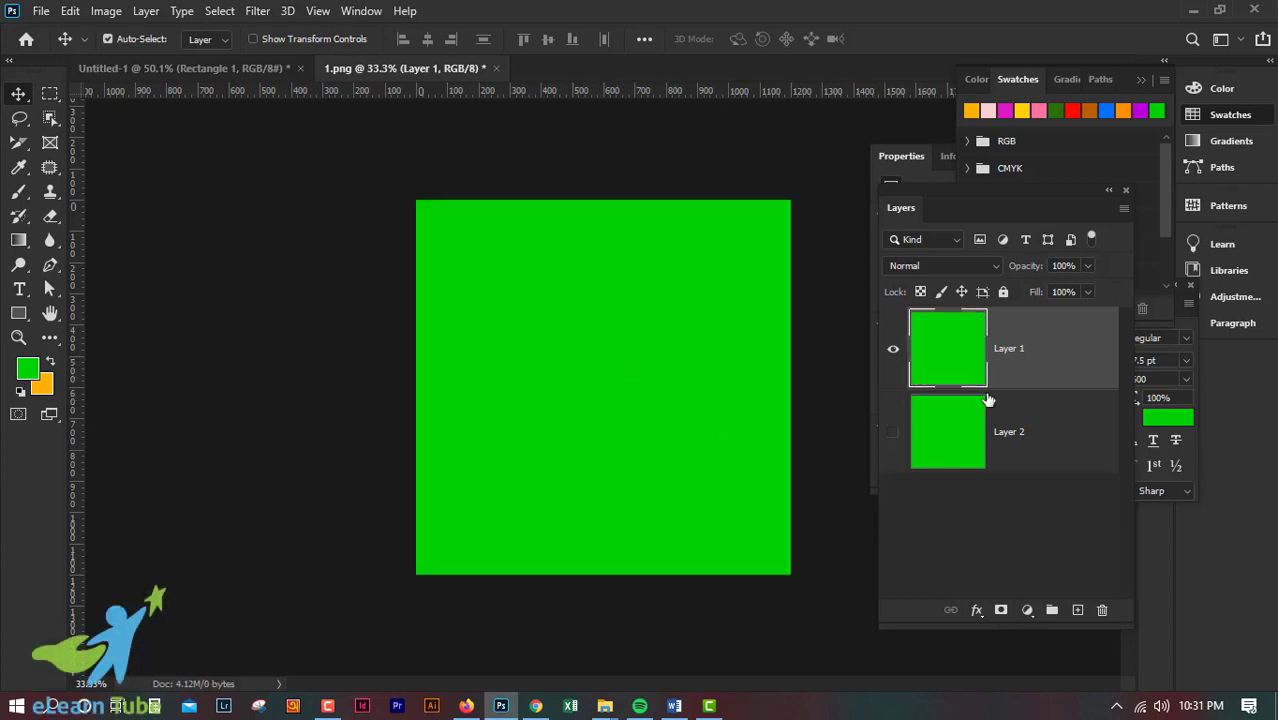
left_click_drag(546, 348, 600, 381)
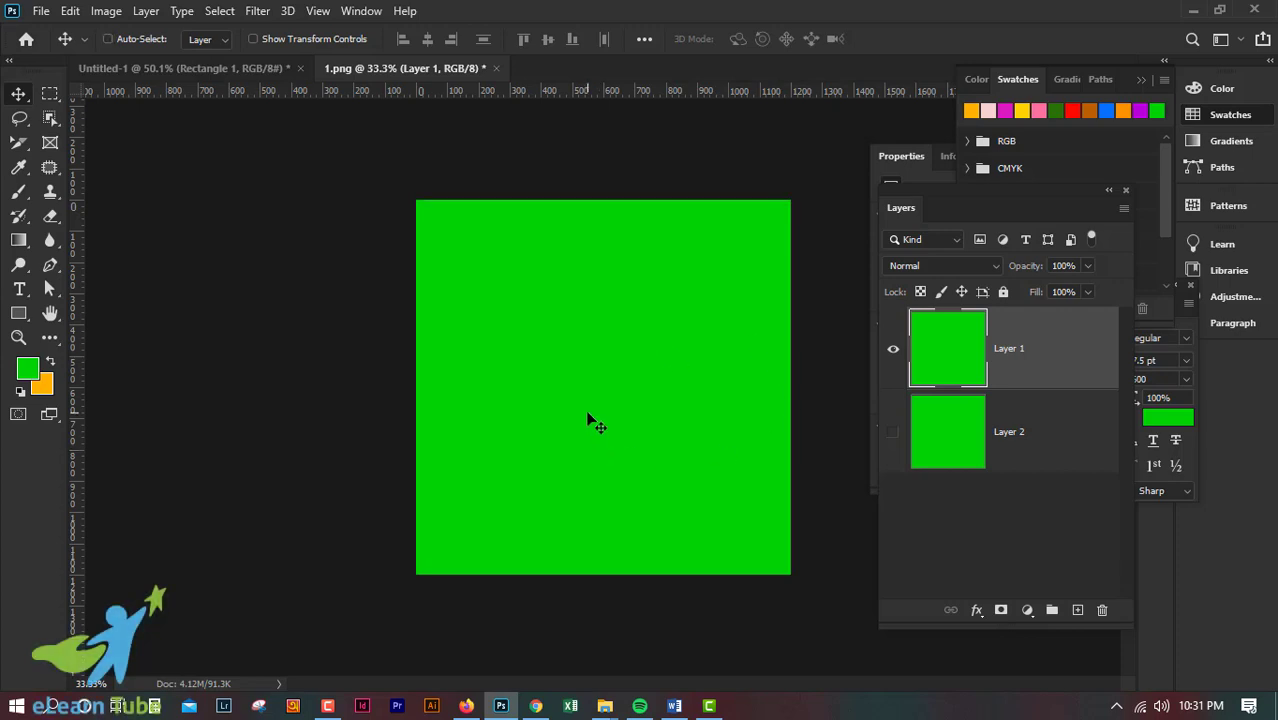
key("ctrl+z")
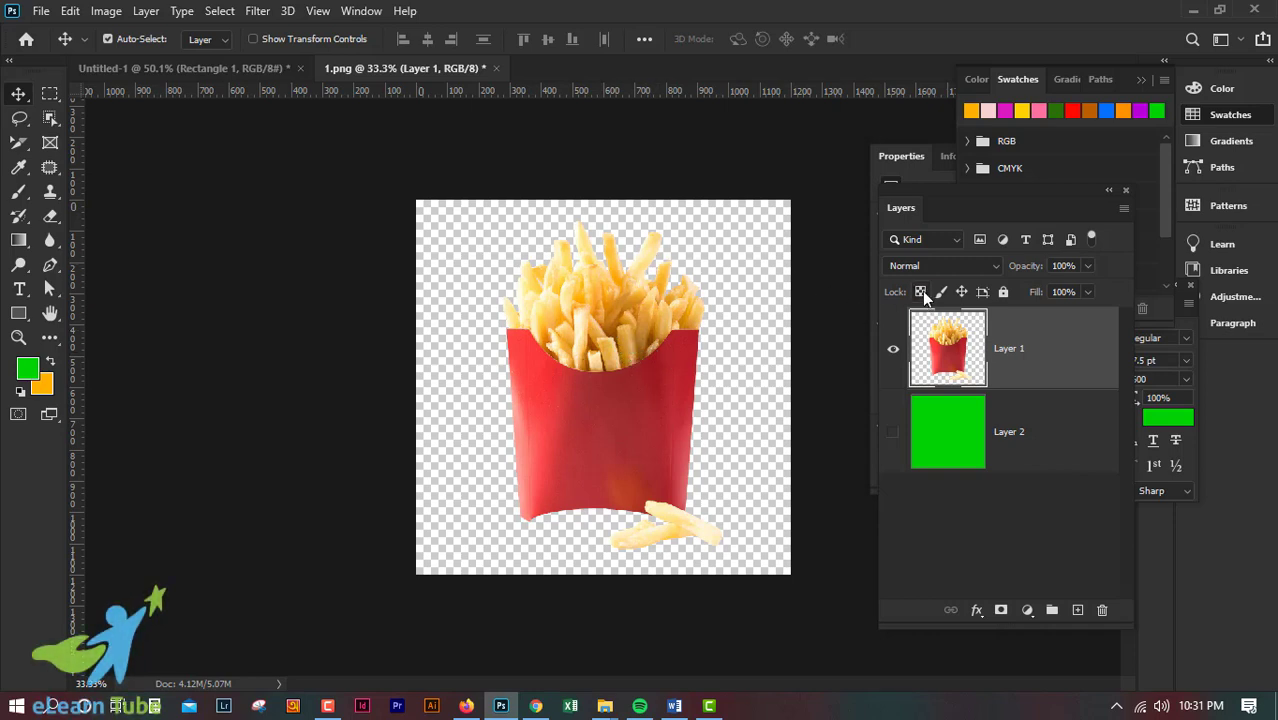
Move the unlocked fries image around the canvas, leaving it slightly up and left of centre
mouse_move(575, 330)
left_mouse_down()
mouse_move(580, 302)
mouse_move(584, 351)
left_mouse_up()
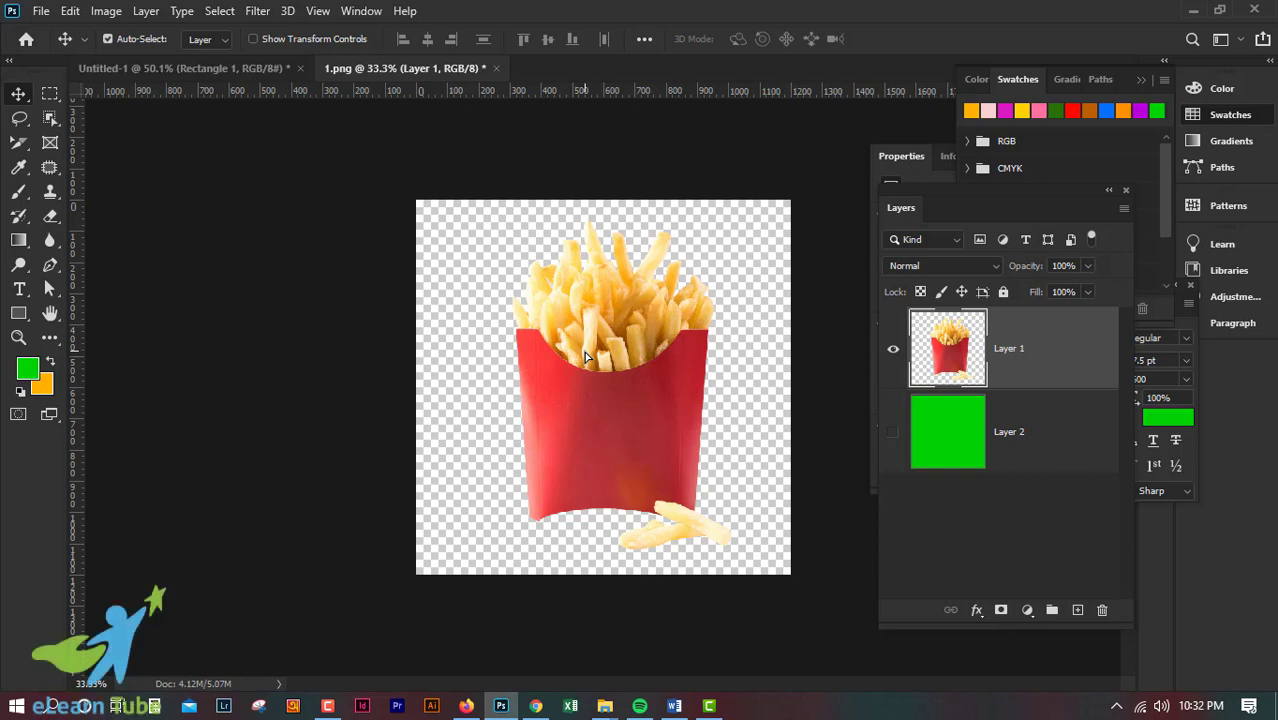
mouse_move(584, 351)
left_mouse_down()
mouse_move(575, 314)
mouse_move(585, 349)
left_mouse_up()
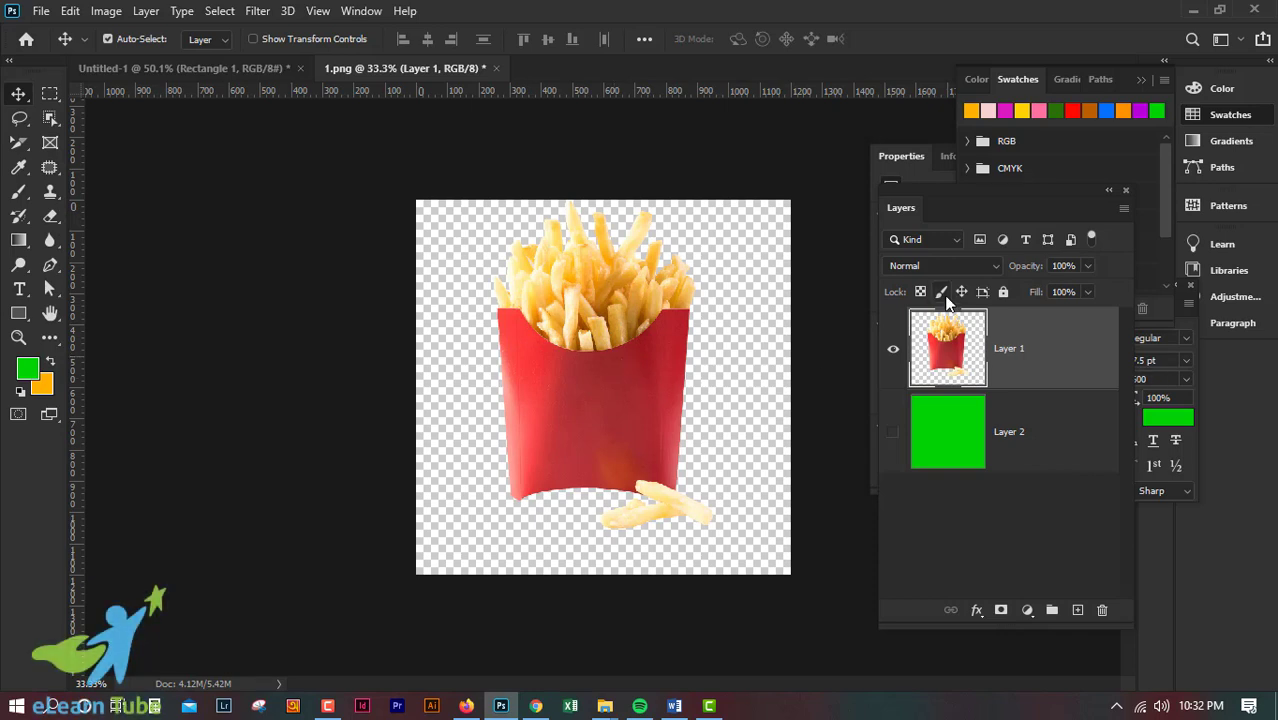
mouse_move(574, 349)
left_mouse_down()
mouse_move(577, 330)
mouse_move(577, 350)
left_mouse_up()
Retouch the orange stain low on the red fries box using the Spot Healing Brush at size 80
left_click(52, 173)
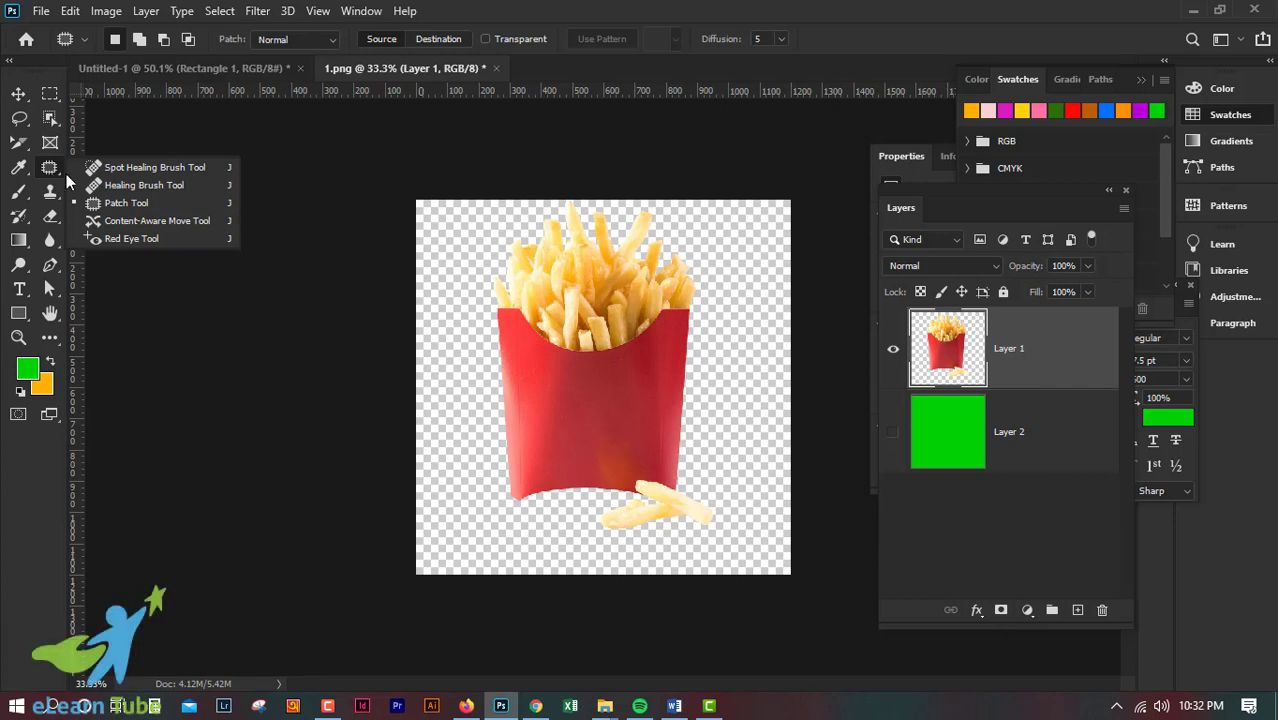
left_click(151, 167)
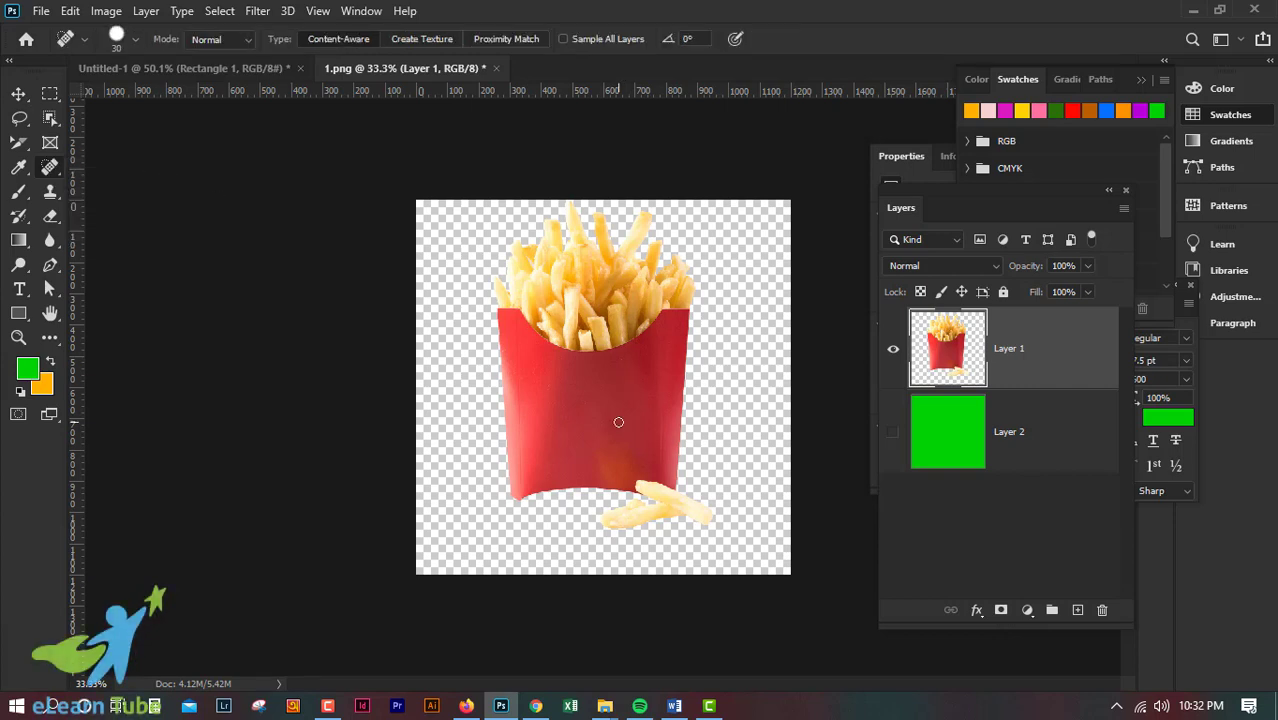
key("bracketright")
key("bracketright")
key("bracketright")
mouse_move(568, 396)
left_mouse_down()
mouse_move(602, 415)
mouse_move(614, 497)
left_mouse_up()
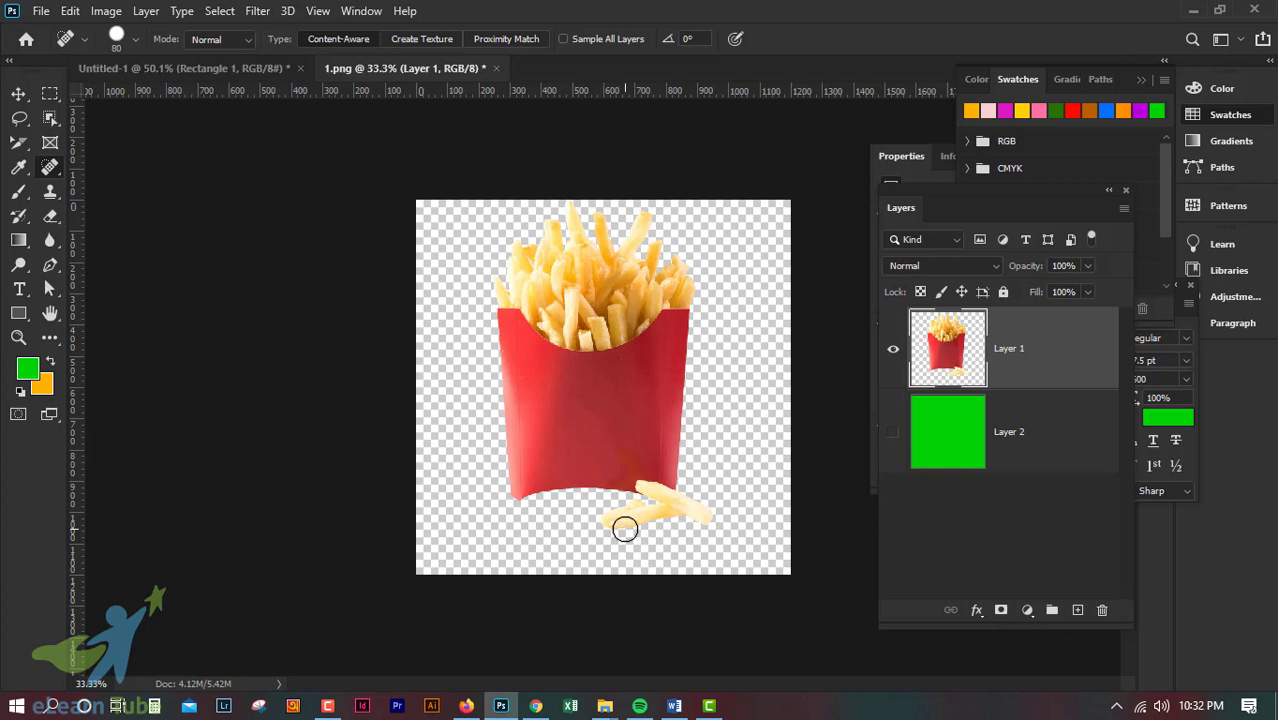
Patch a small spot at the lower right of the red box with the Patch Tool and deselect it
right_click(42, 170)
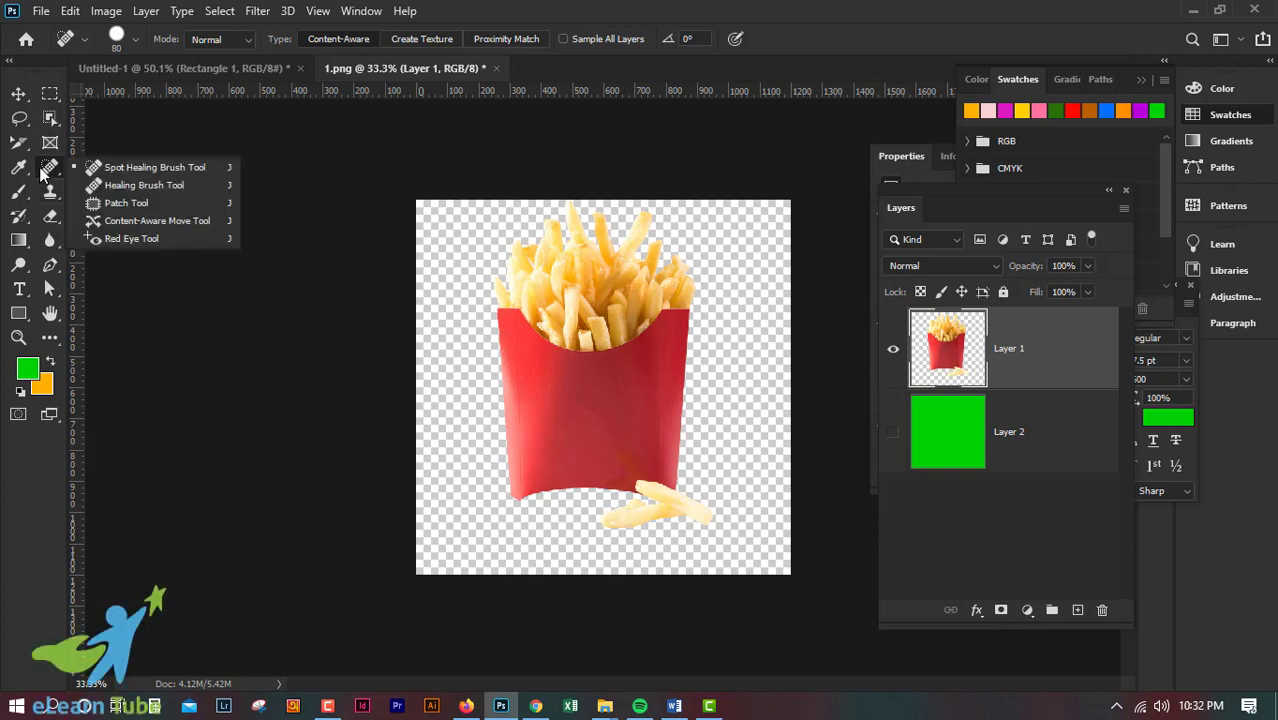
left_click(113, 204)
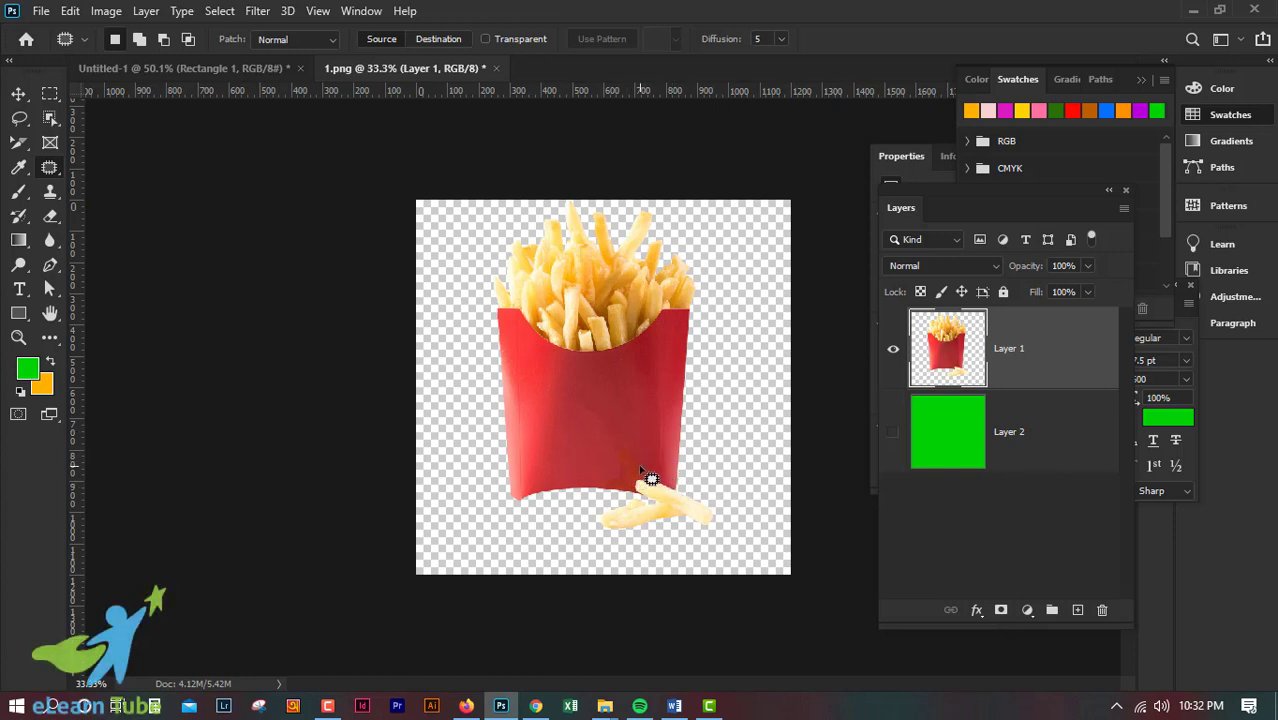
left_click_drag(645, 470, 562, 416)
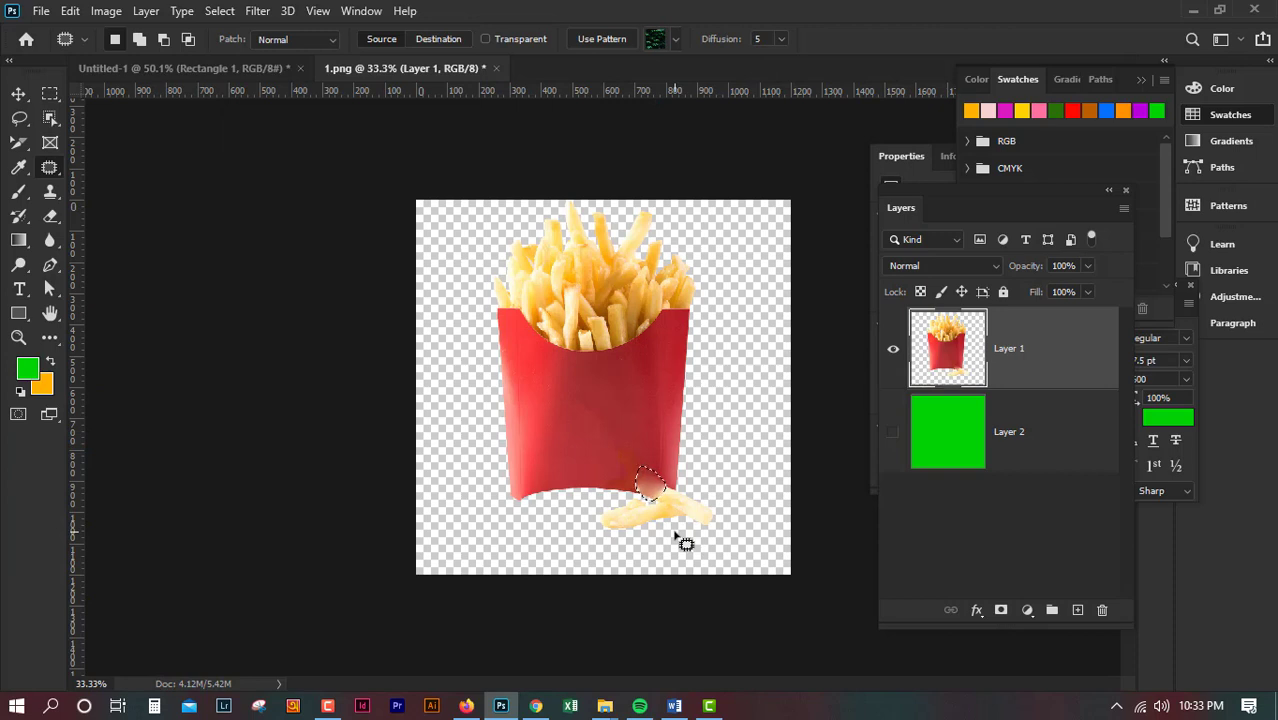
key("ctrl+d")
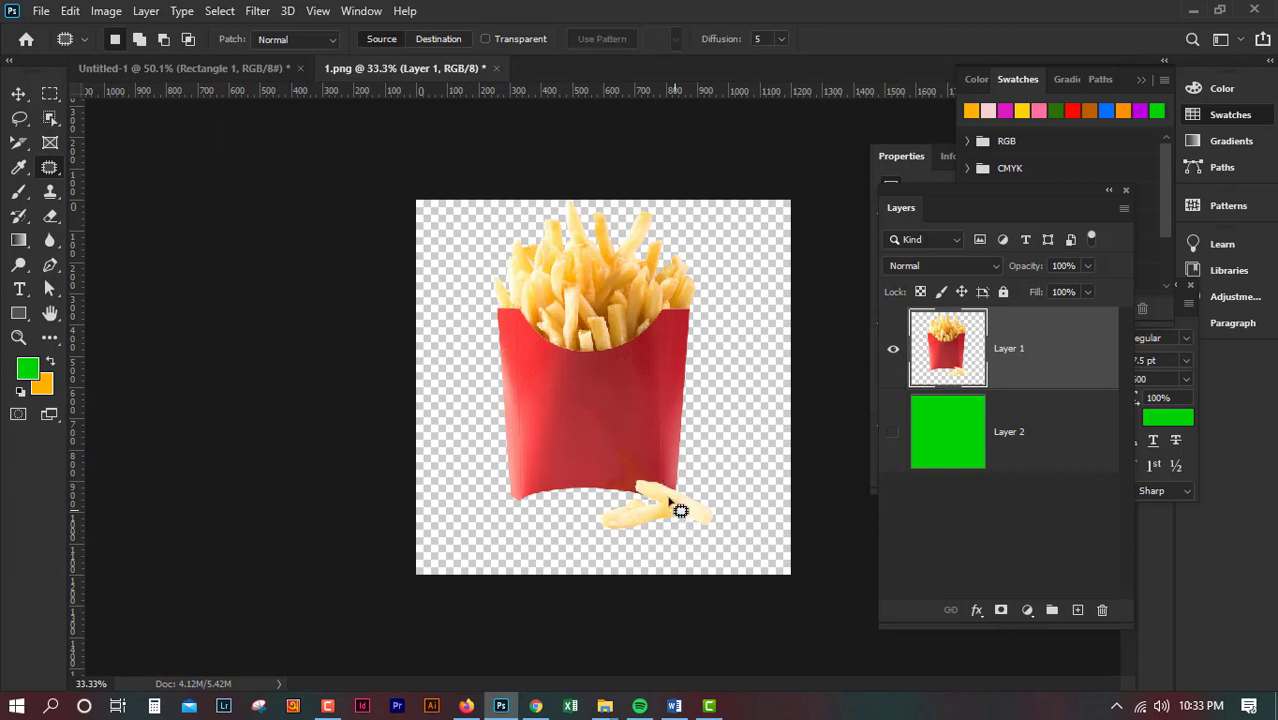
Lock Layer 1's image pixels, try patching the lower part of the red box, and clear the selection
left_click(941, 292)
mouse_move(599, 423)
left_mouse_down()
mouse_move(627, 498)
mouse_move(650, 465)
mouse_move(615, 445)
left_mouse_up()
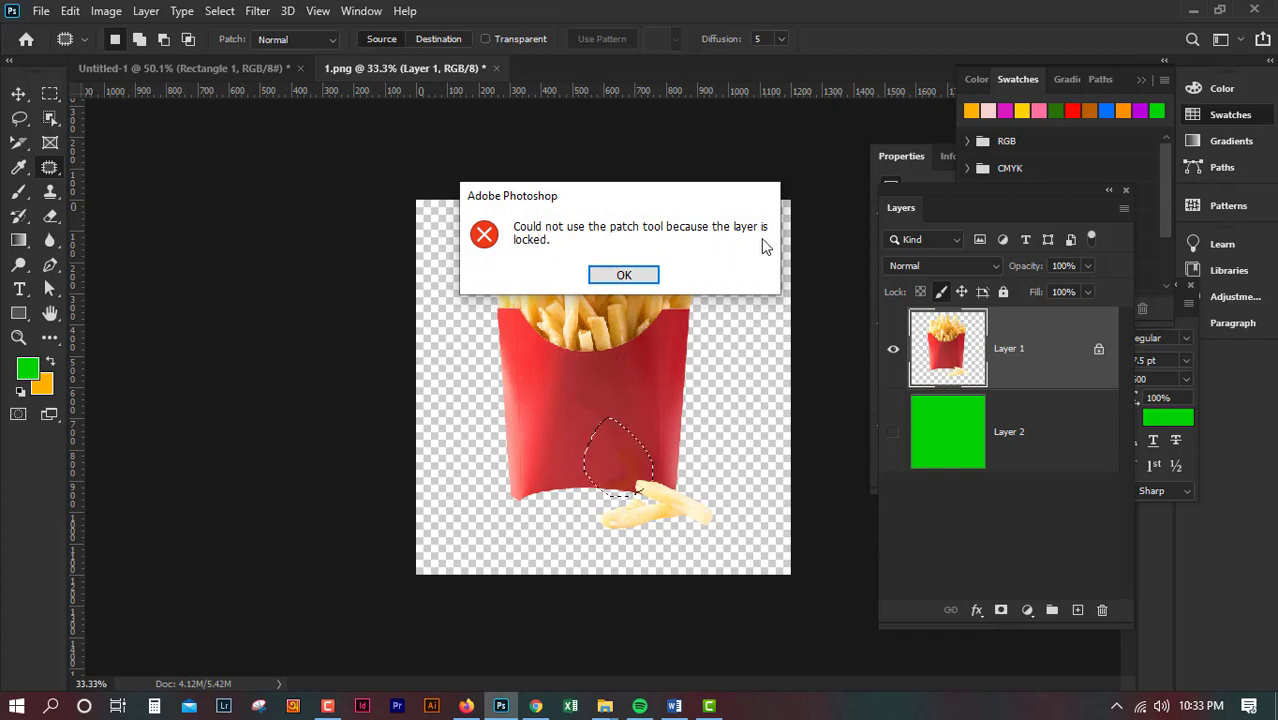
left_click(624, 278)
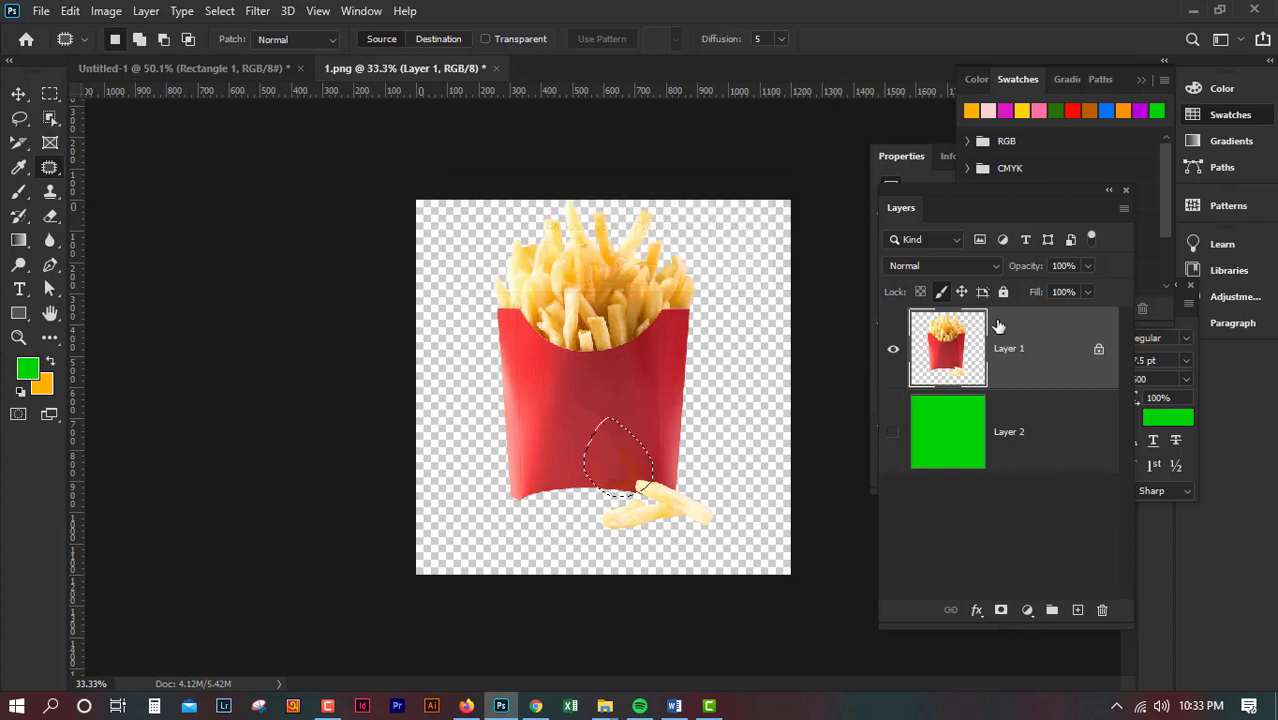
left_click(662, 442)
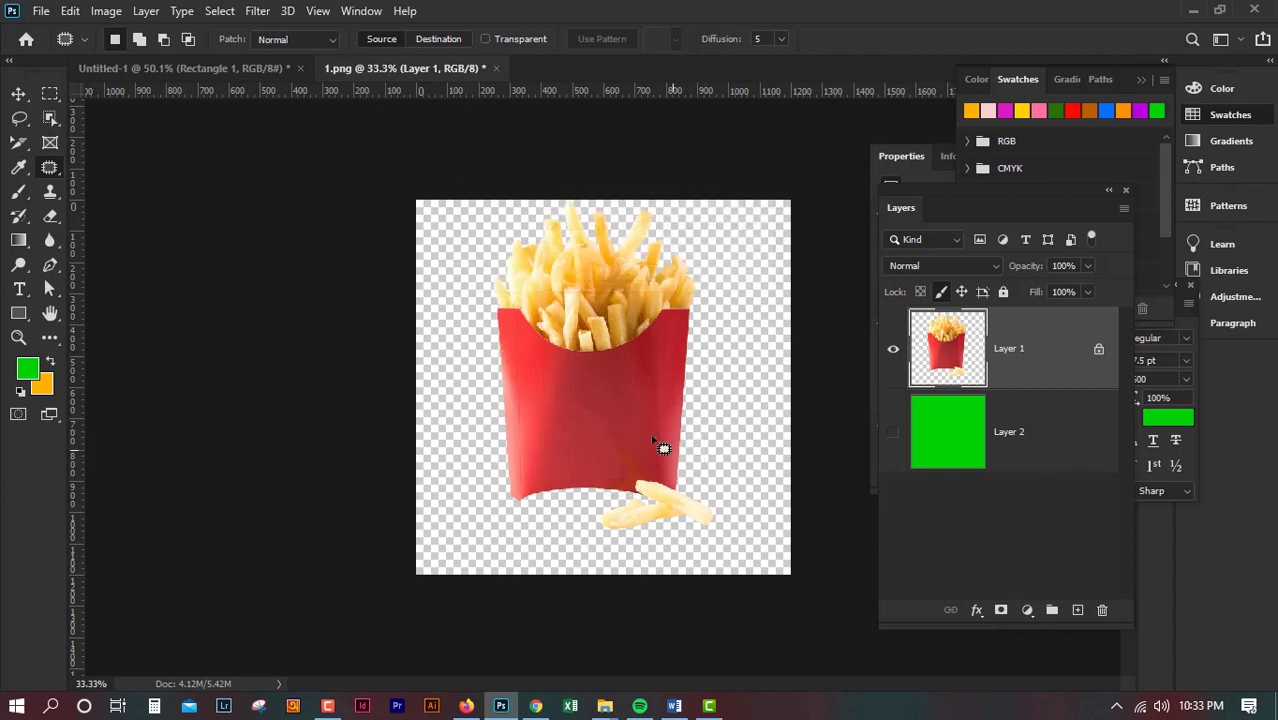
Use the Move tool to shift the pixel-locked fries image slightly down and right
left_click(19, 168)
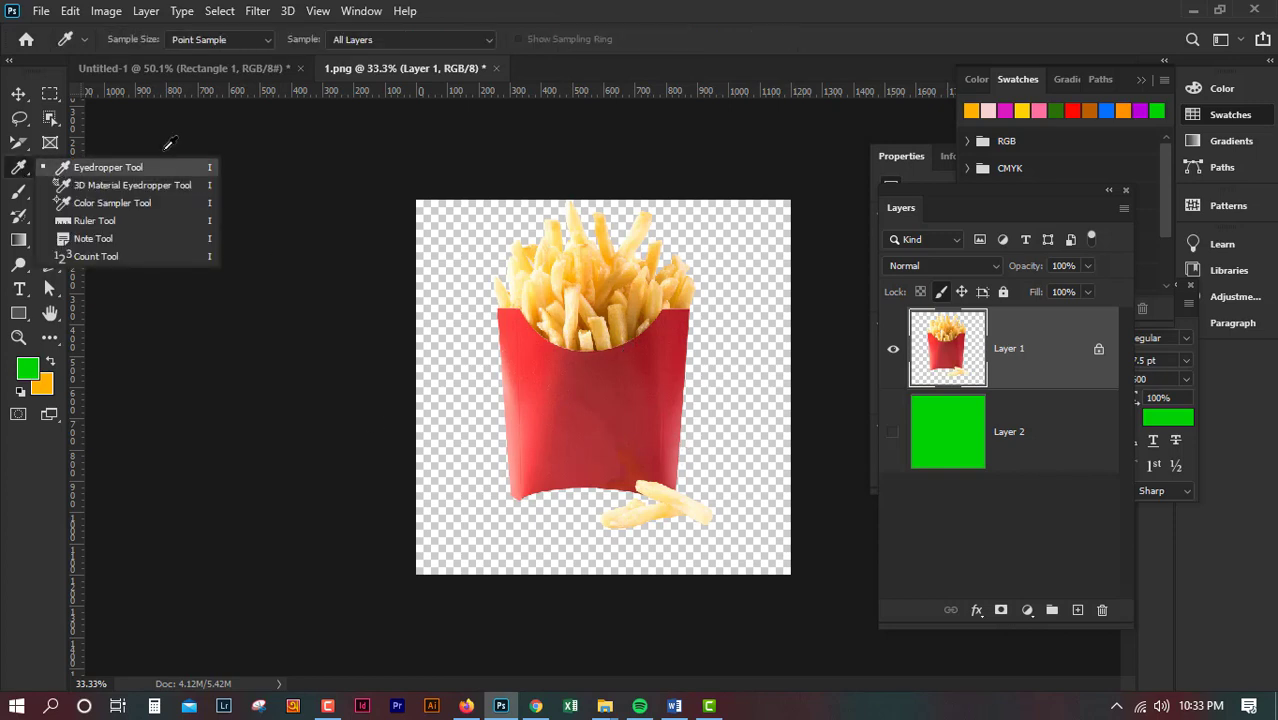
left_click(20, 95)
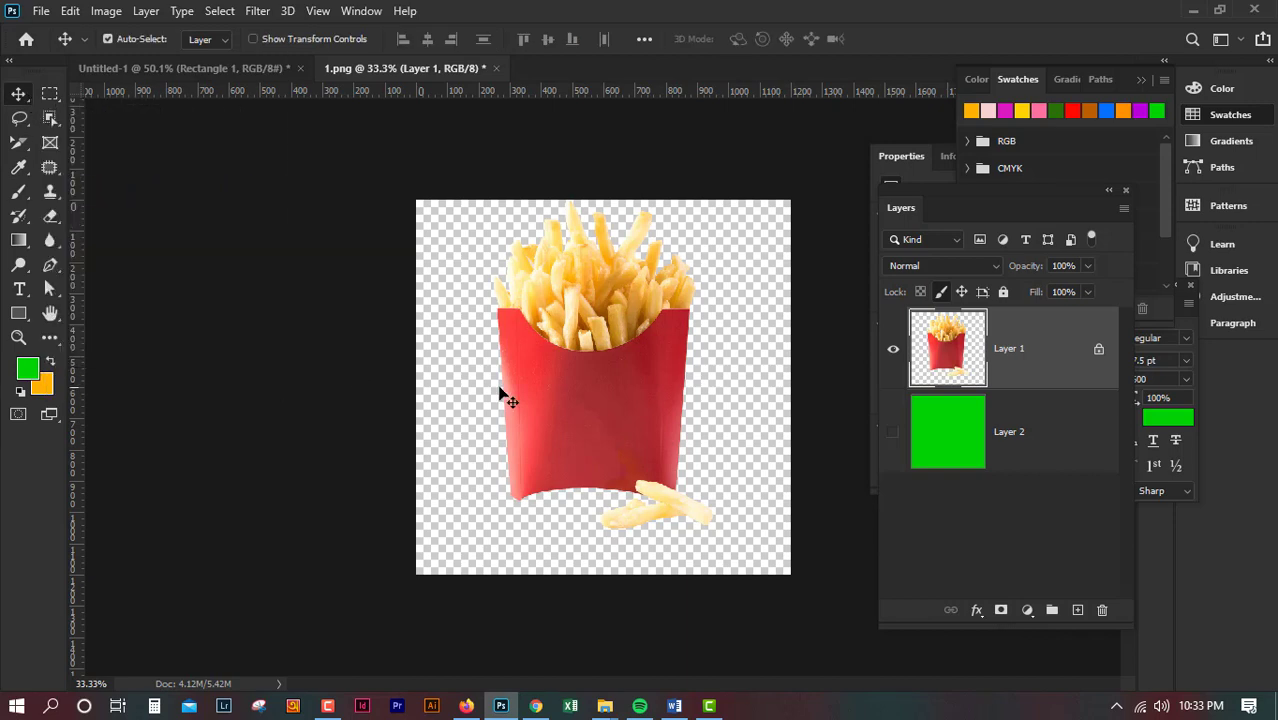
left_click_drag(620, 347, 613, 398)
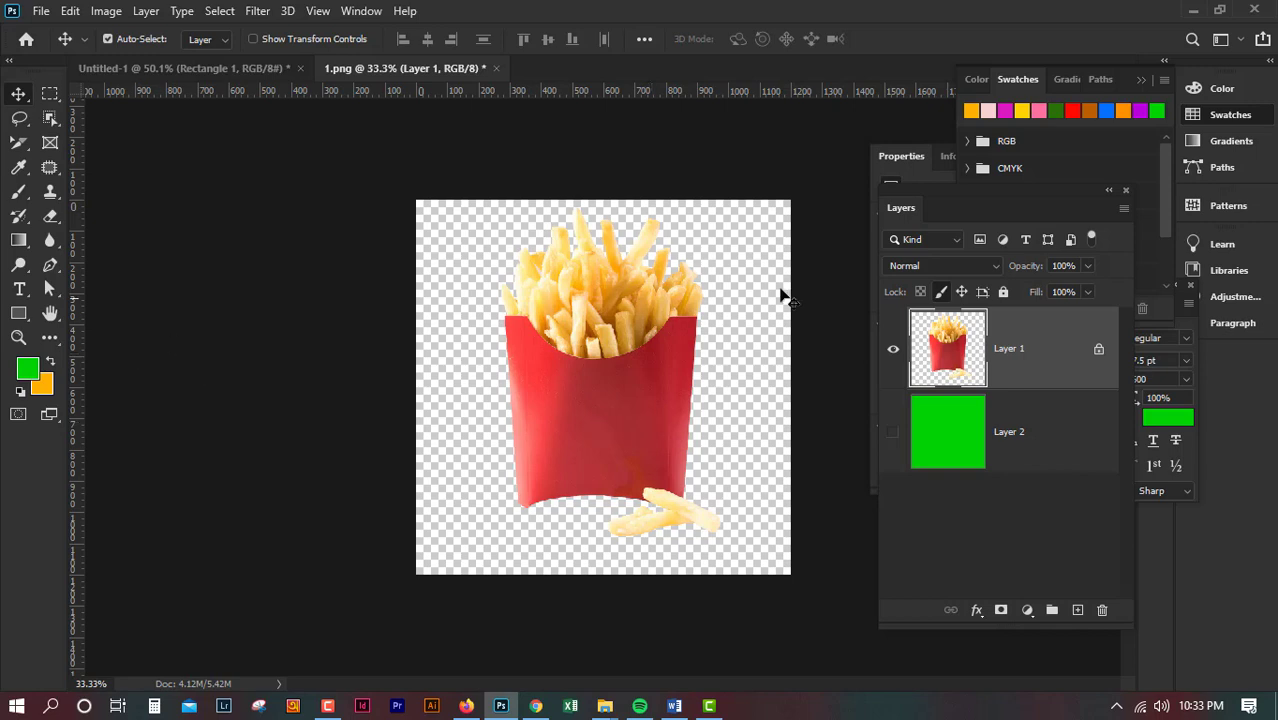
Turn Layer 1's image-pixel lock off and on again, and move the fries image slightly down and left
left_click(941, 292)
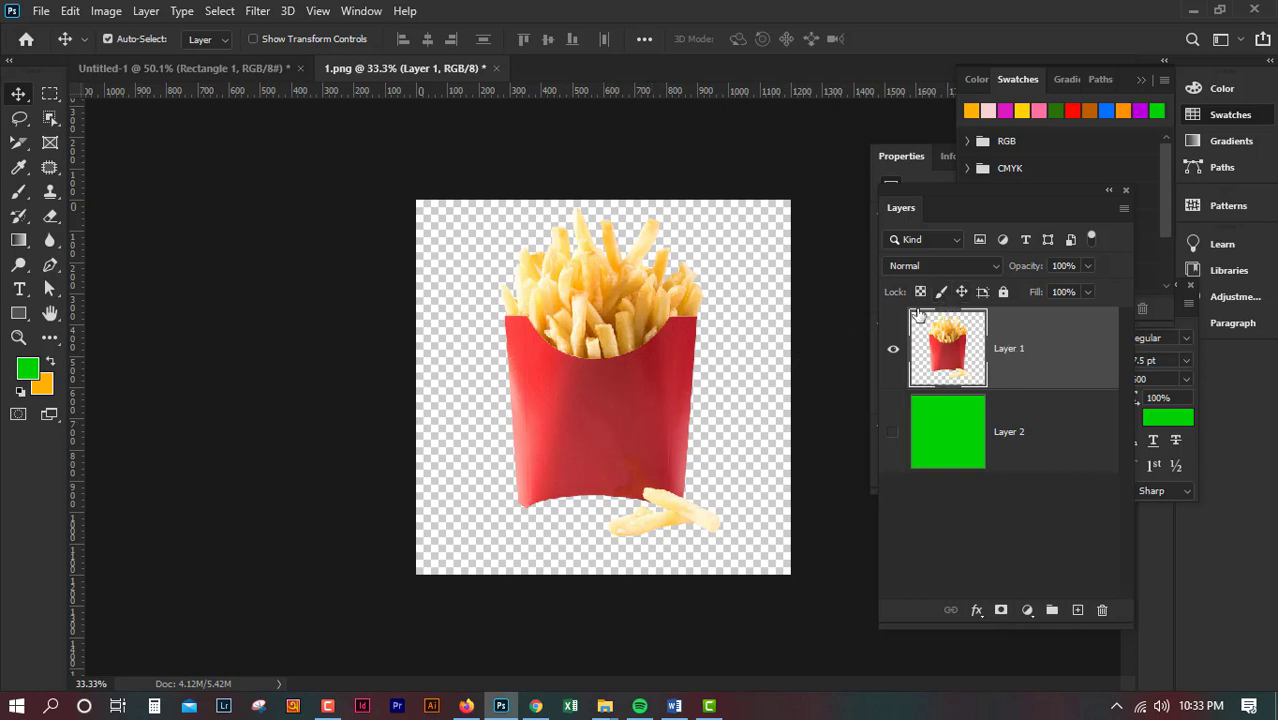
left_click(941, 292)
left_click_drag(573, 379, 588, 403)
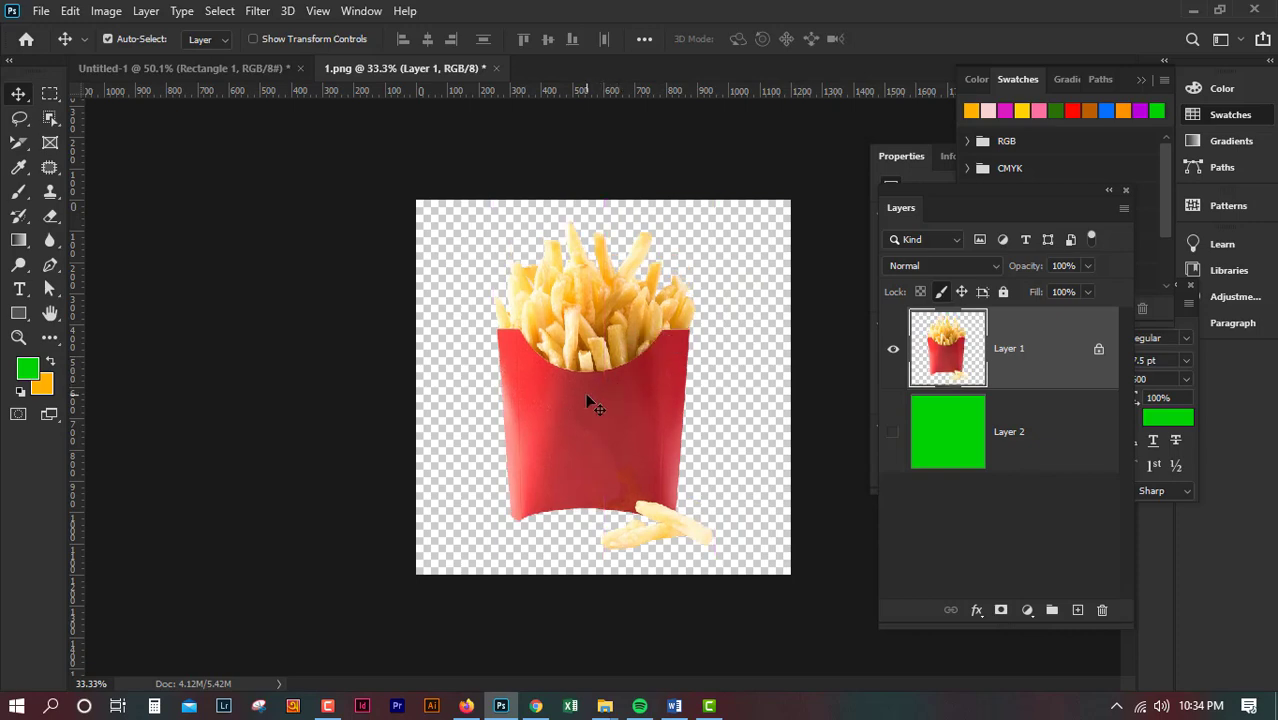
Move the fries image back to the upper part of the canvas and remove Layer 1's image-pixel lock
key("ctrl+plus")
key("ctrl+plus")
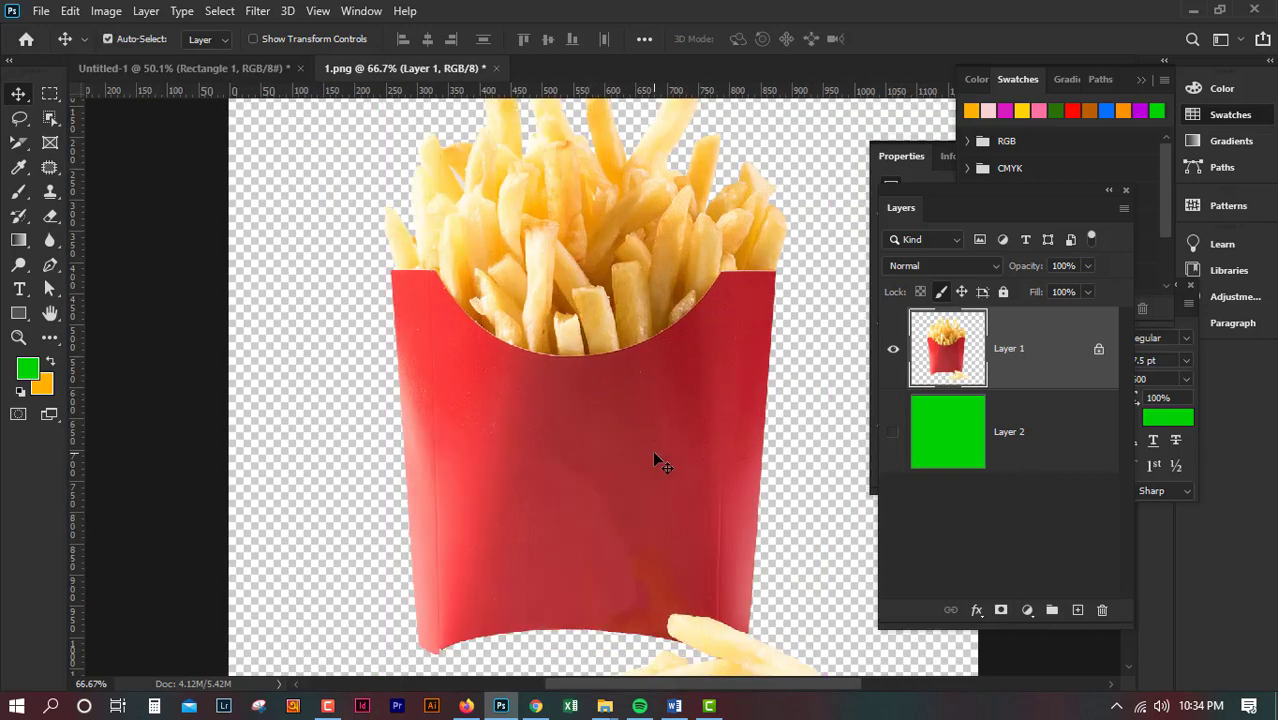
key("ctrl+minus")
key("ctrl+minus")
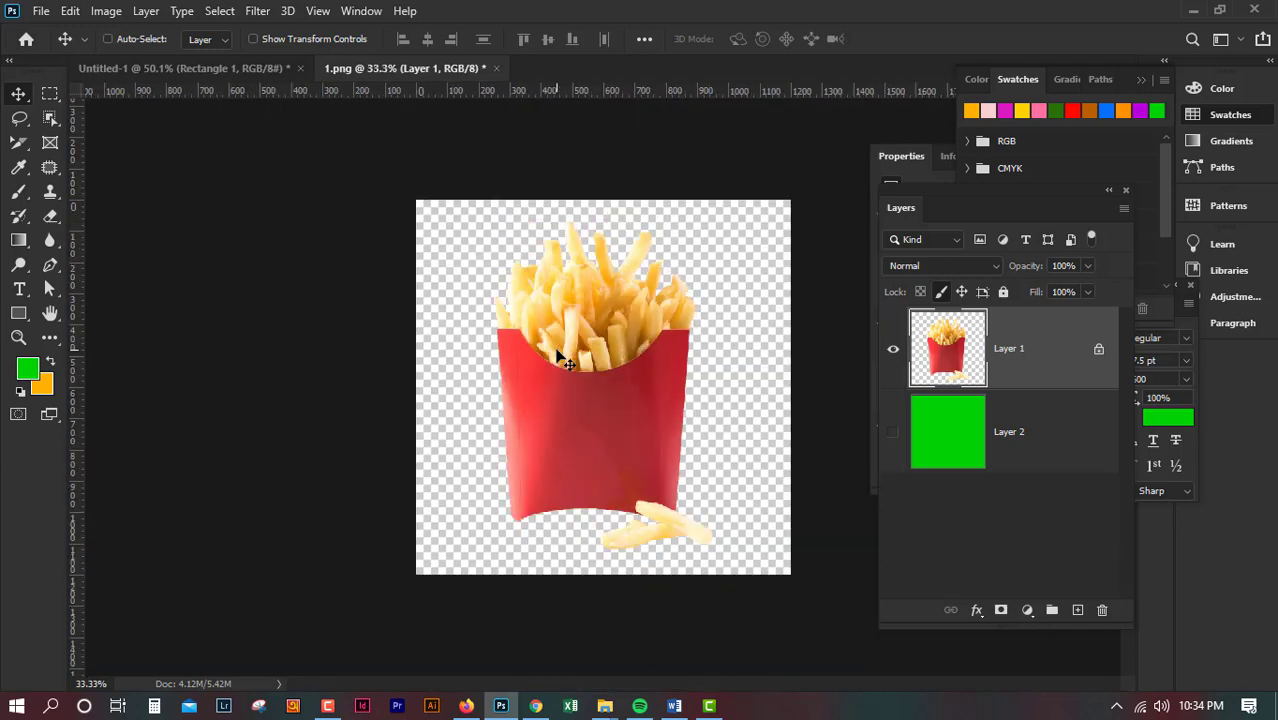
left_click_drag(560, 360, 602, 358)
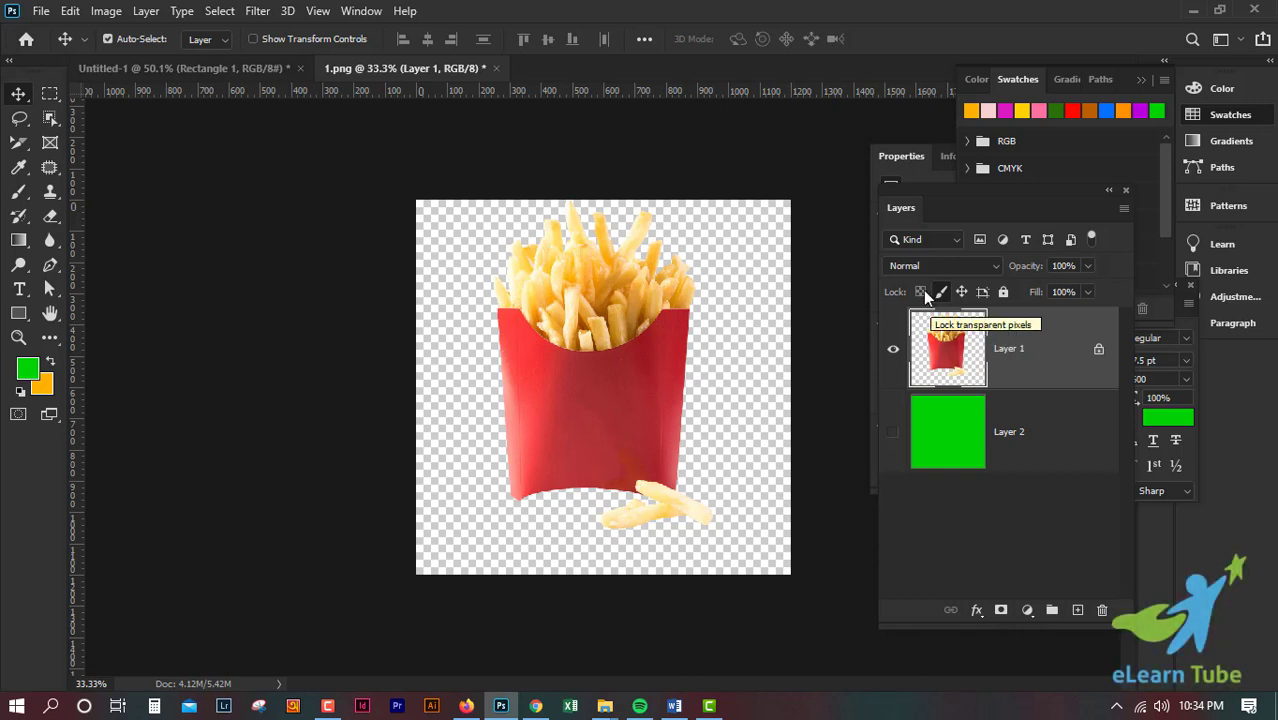
left_click(1099, 354)
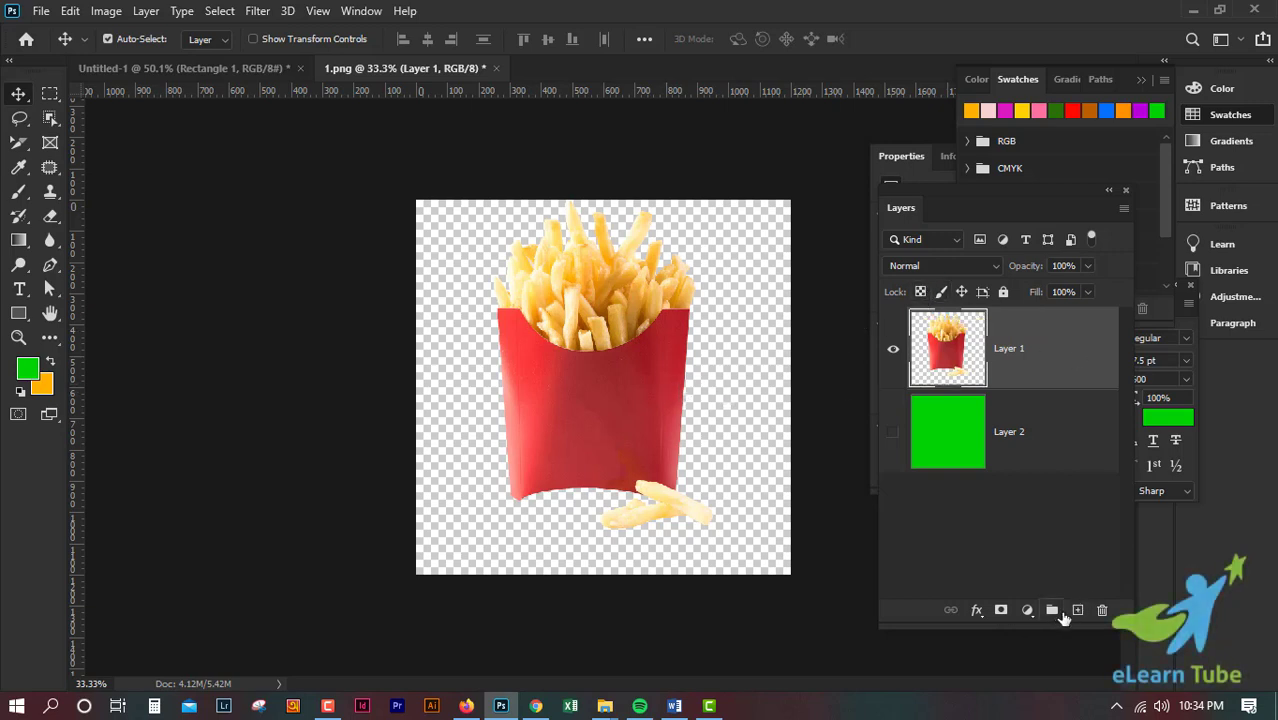
On a new layer with Layer 1 hidden, draw a rectangle about 432 by 342 px left of the canvas centre and fill it with foreground green
left_click(1078, 612)
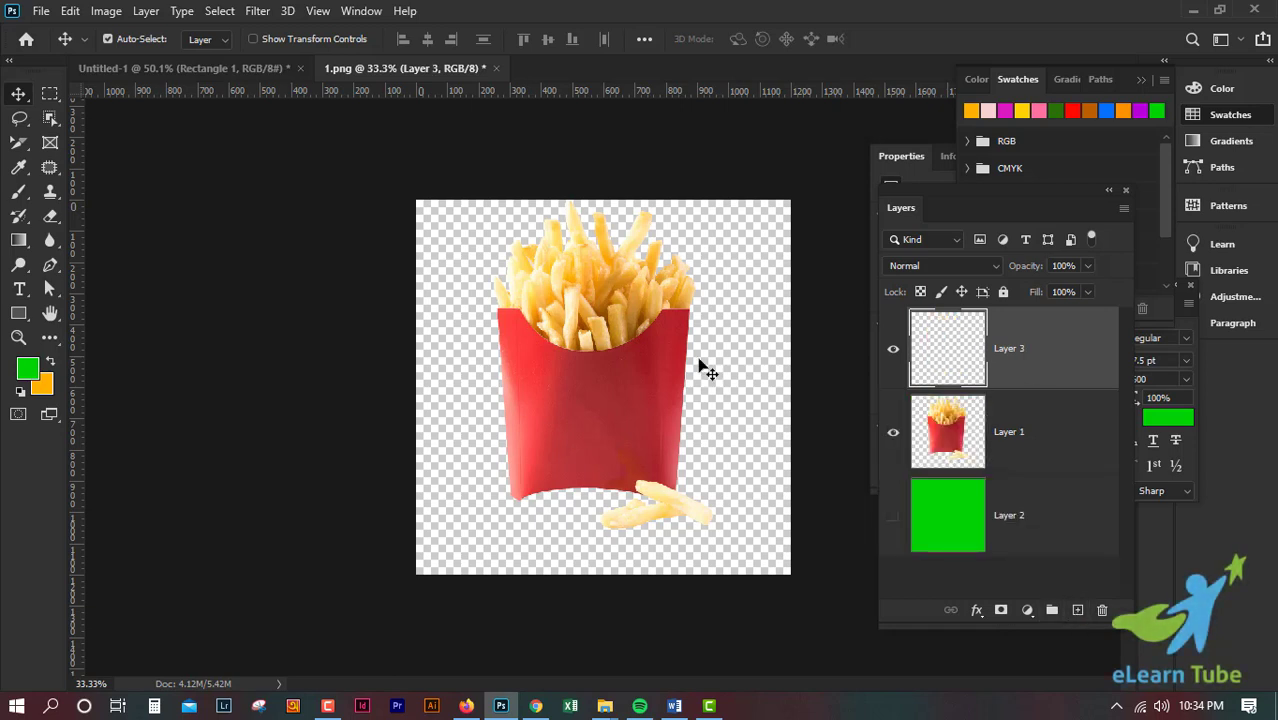
left_click(893, 435)
left_click(18, 313)
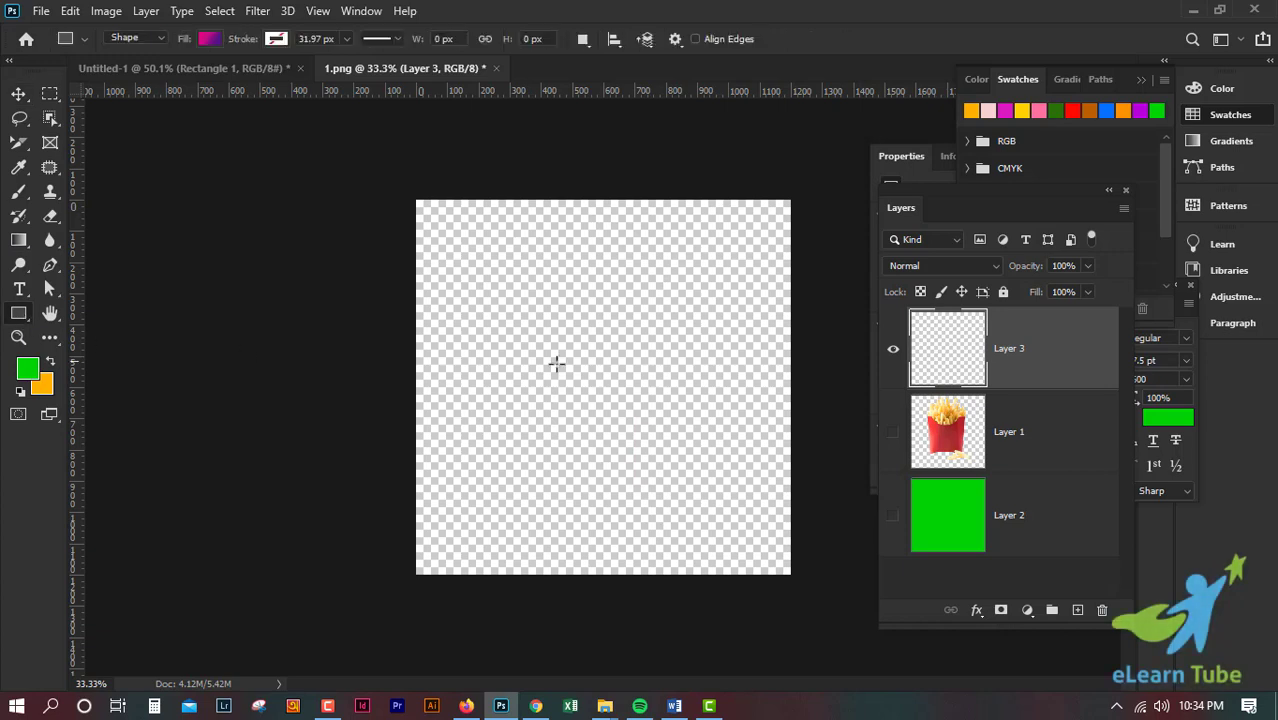
left_click_drag(548, 360, 615, 413)
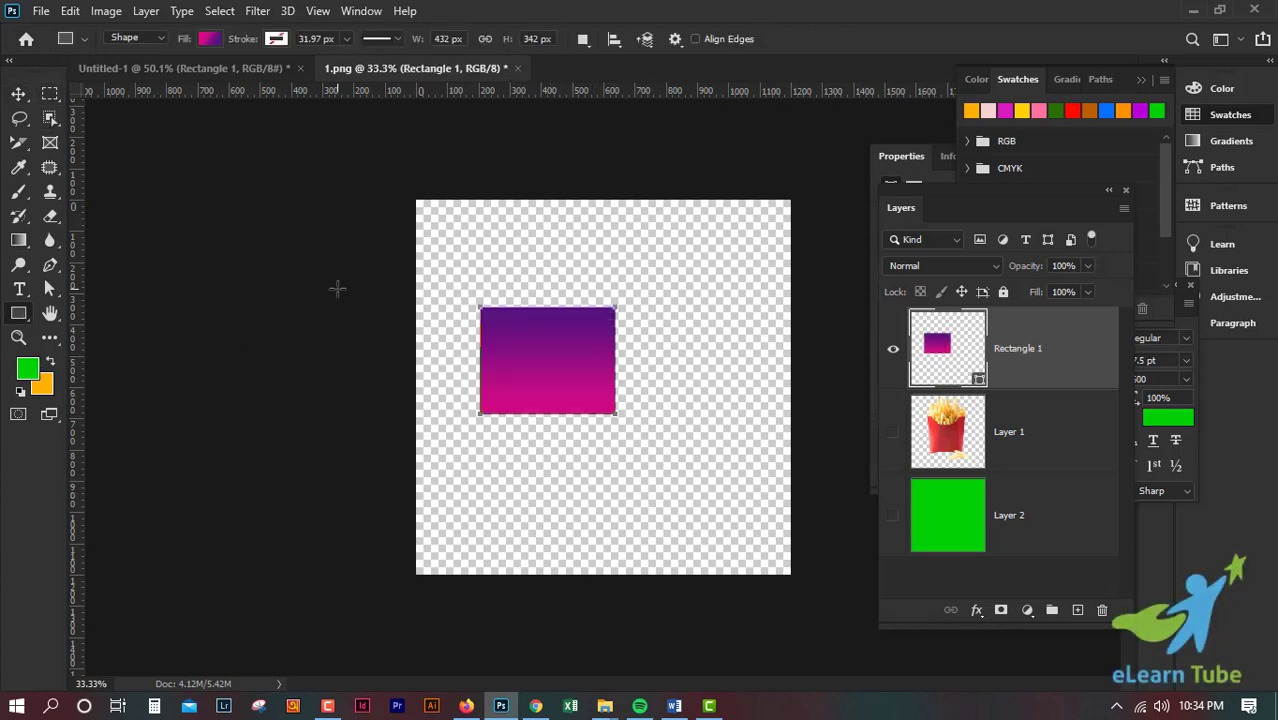
key("alt+BackSpace")
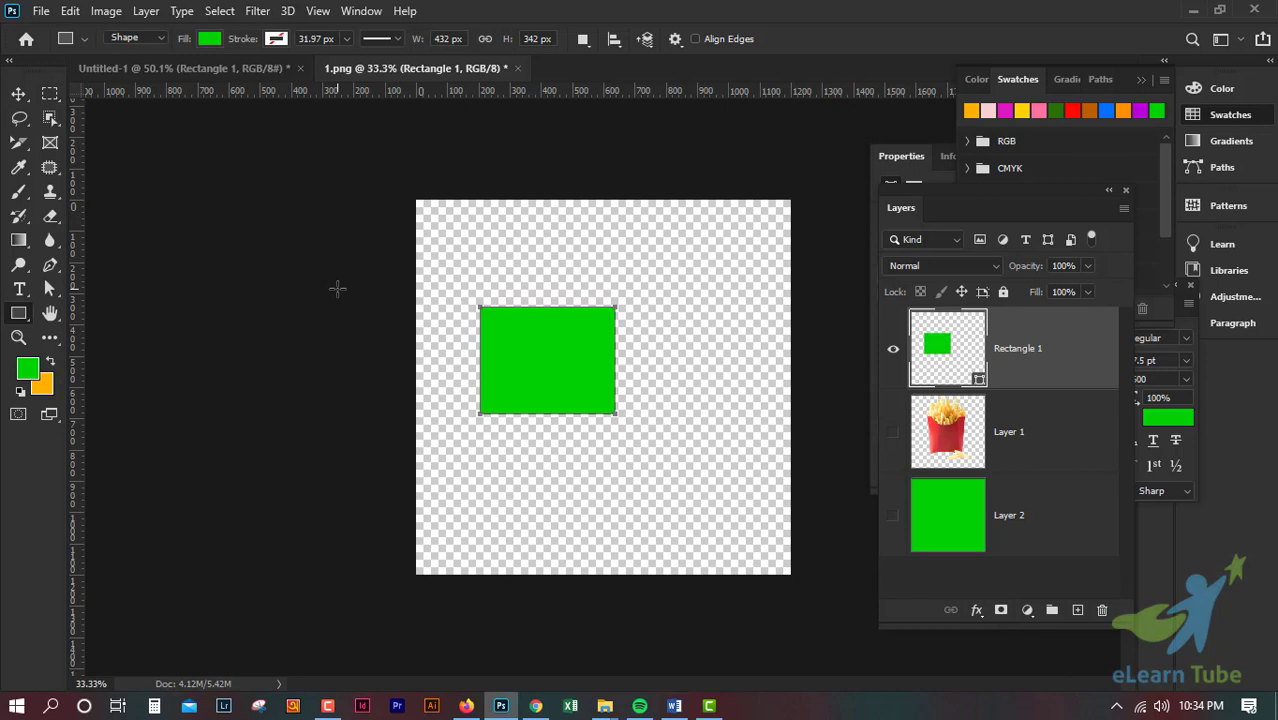
Move the green rectangle to about the canvas centre and show Layer 1 again beneath it
left_click(18, 93)
left_click_drag(606, 362, 647, 362)
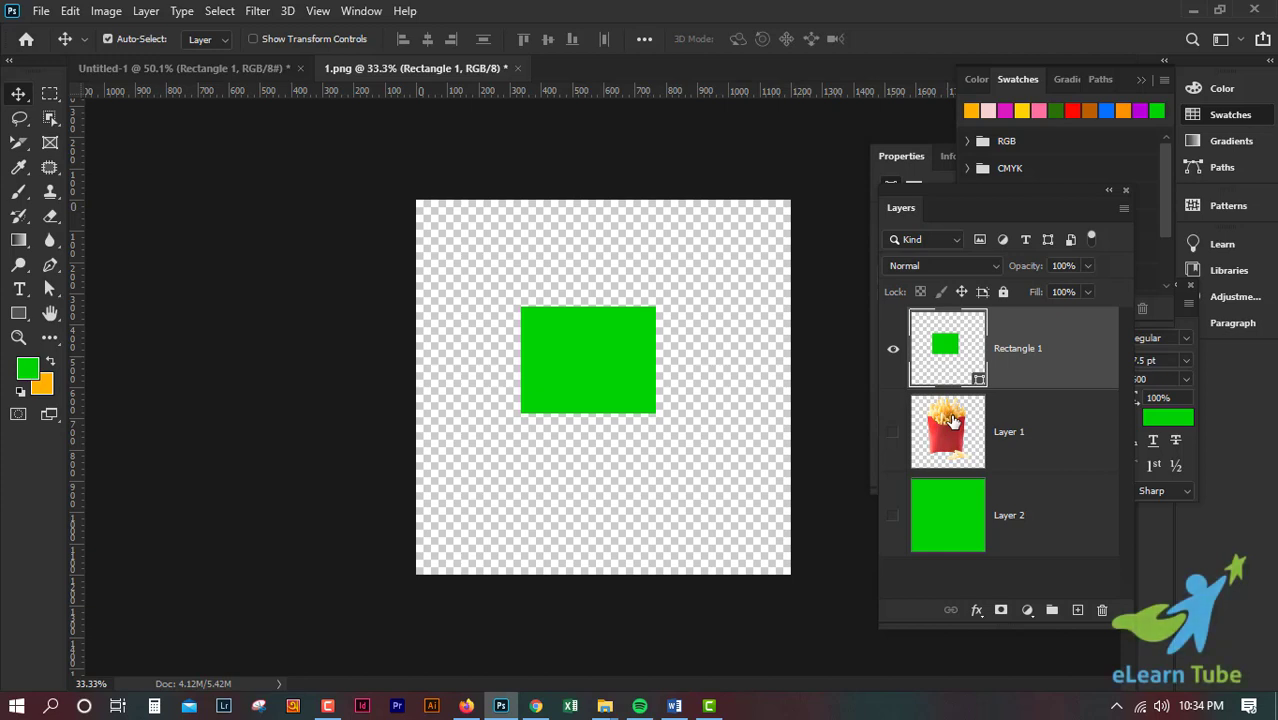
mouse_move(612, 370)
left_mouse_down()
mouse_move(601, 405)
mouse_move(627, 375)
mouse_move(593, 362)
left_mouse_up()
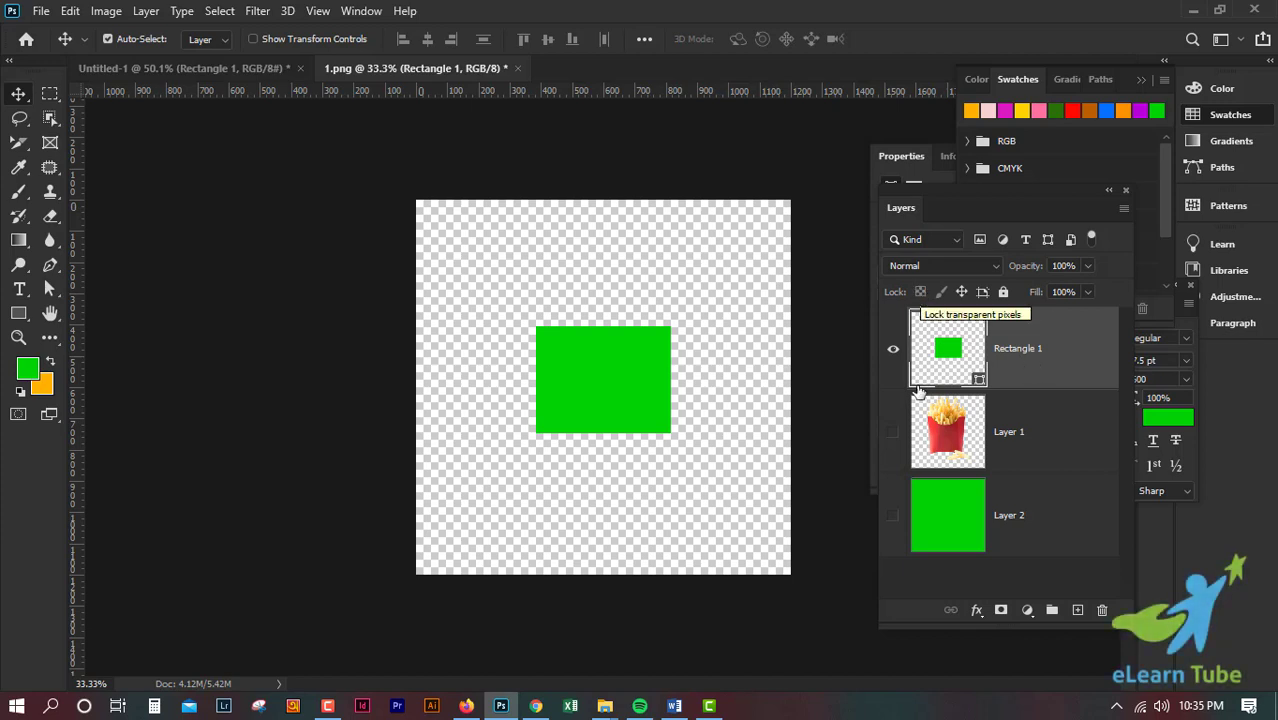
left_click(893, 434)
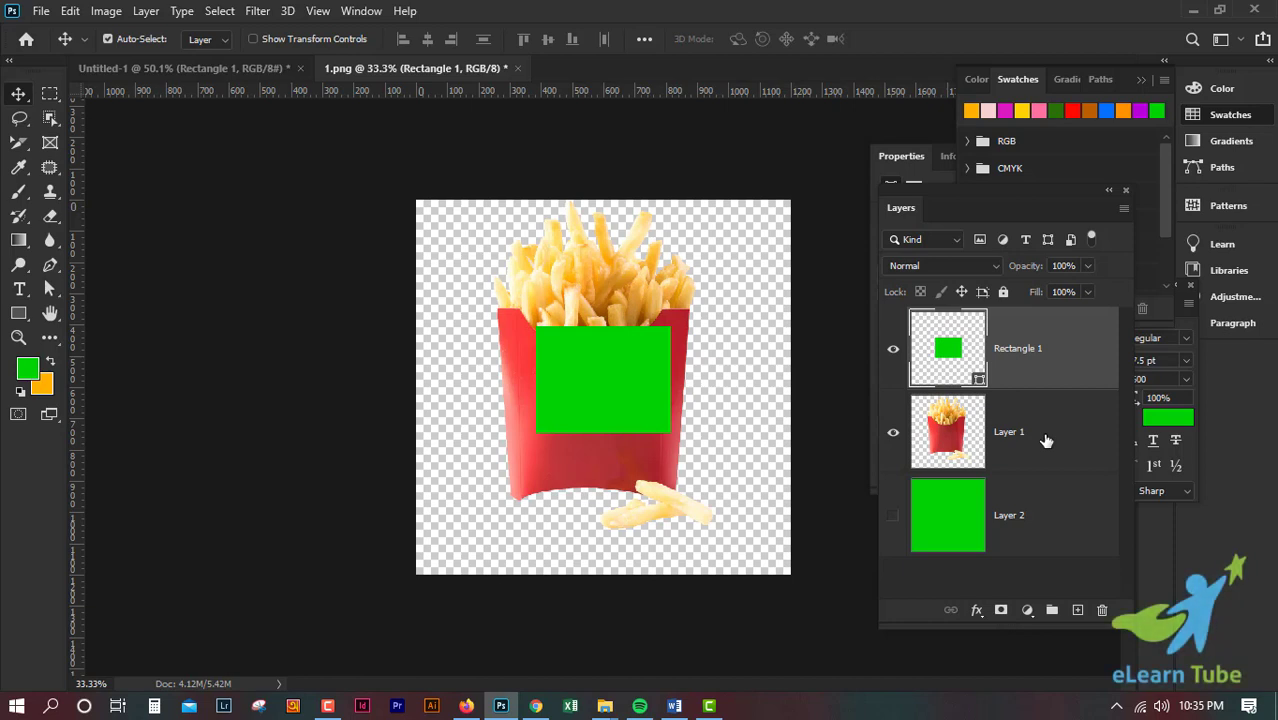
Hide Layer 1 and move the green Rectangle 1 shape up and left, and back to the canvas centre
left_click(1045, 441)
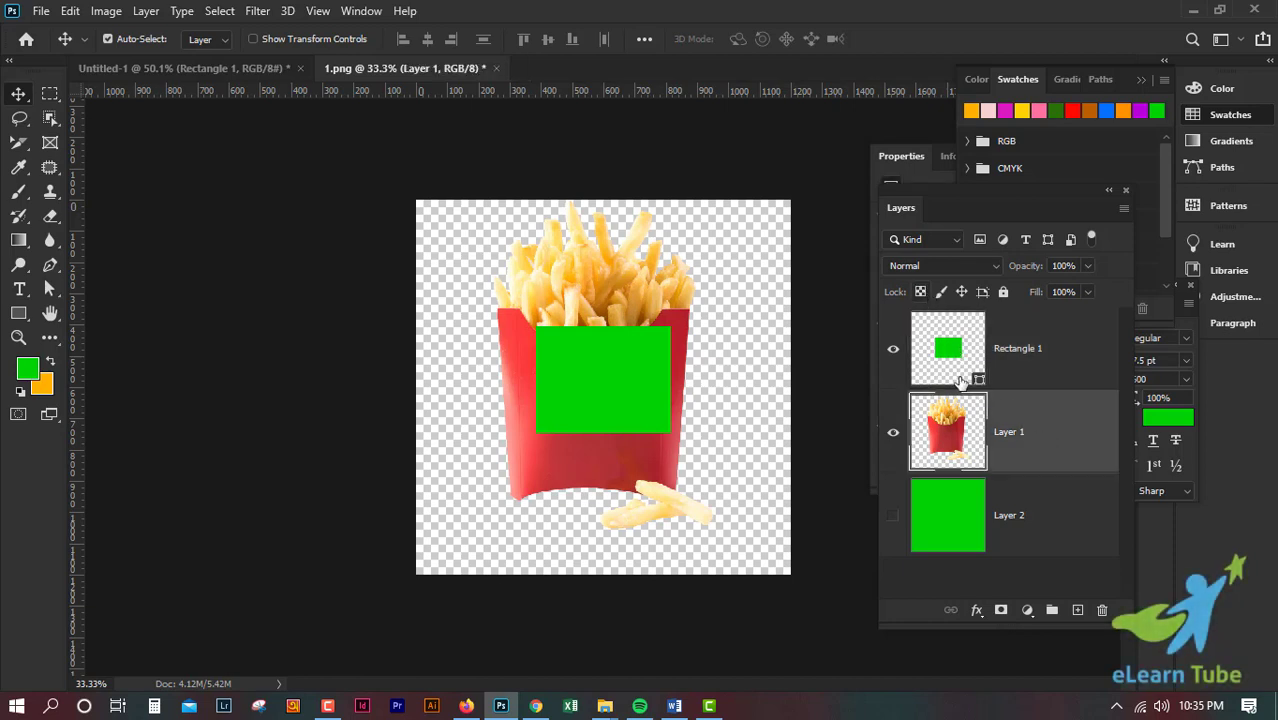
left_click(1020, 372)
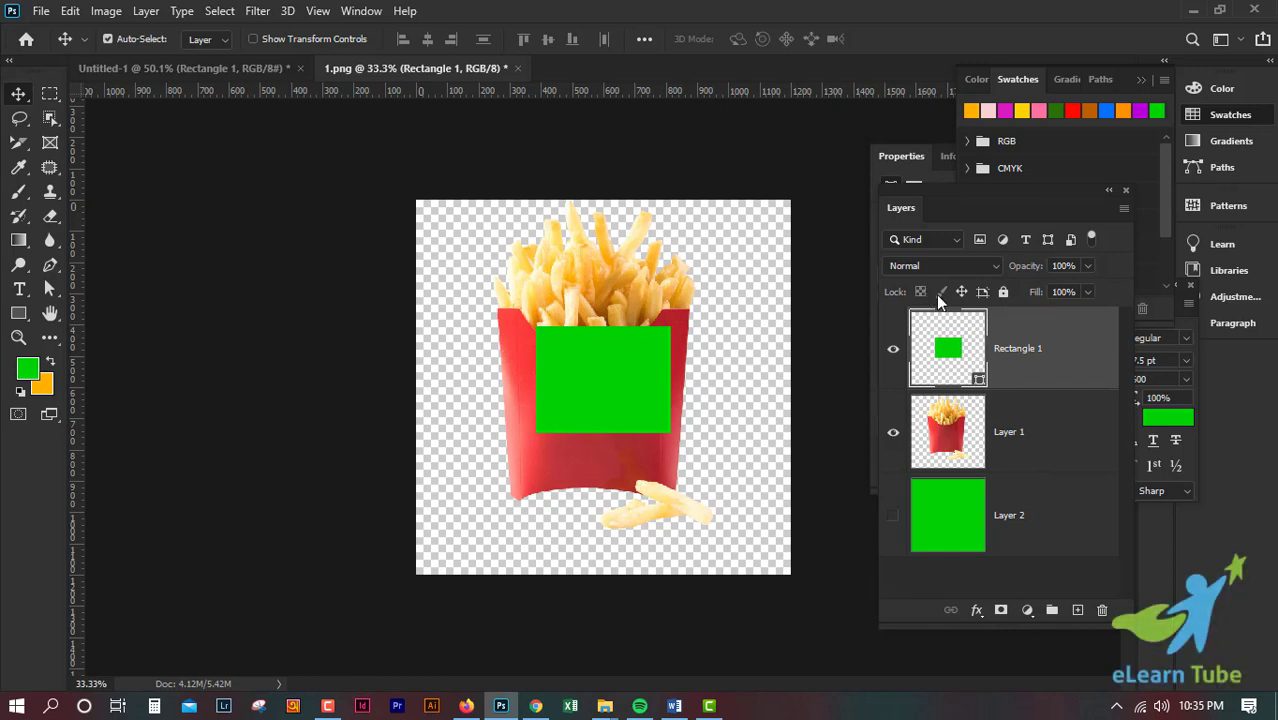
left_click(893, 432)
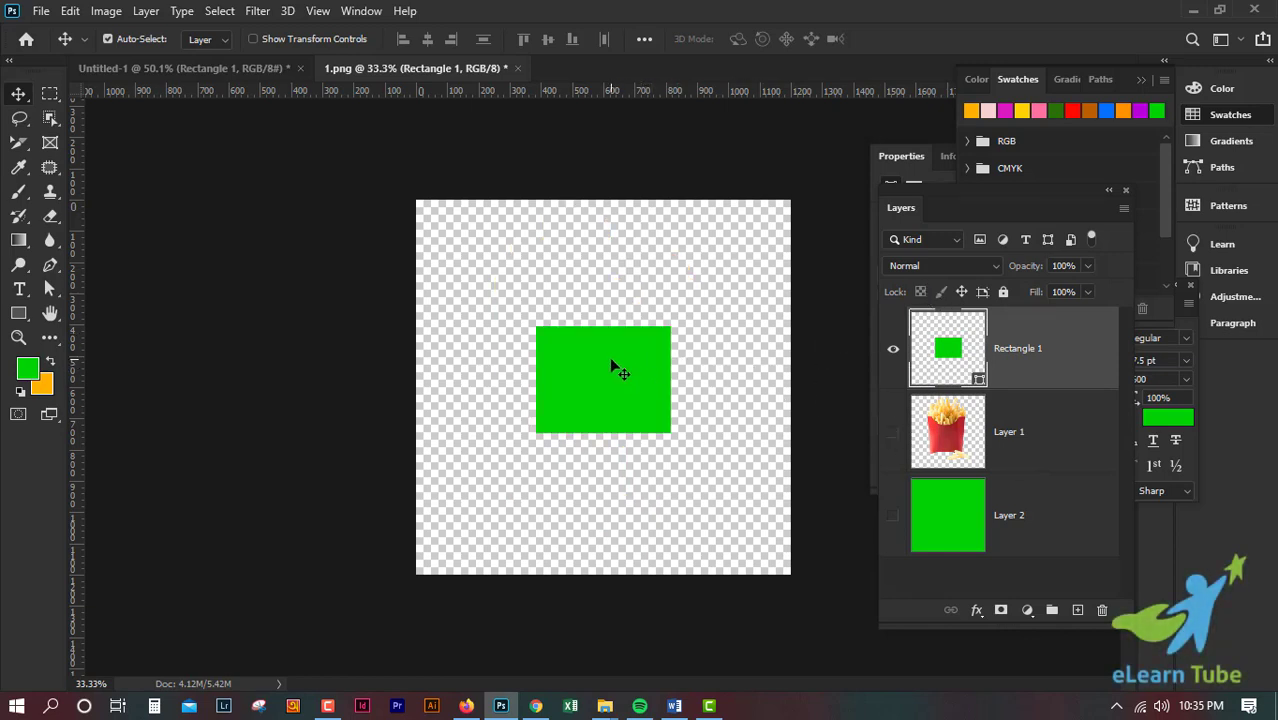
mouse_move(612, 366)
left_mouse_down()
mouse_move(622, 323)
mouse_move(559, 329)
mouse_move(584, 341)
mouse_move(590, 368)
left_mouse_up()
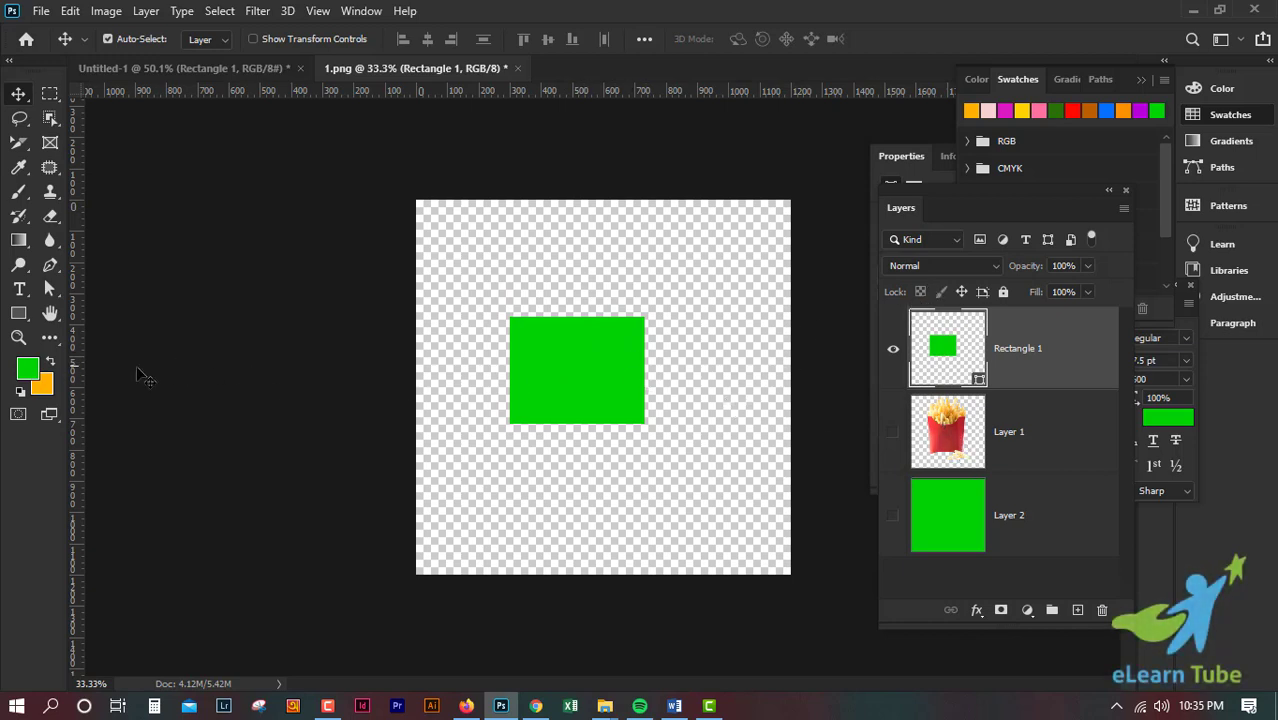
left_click_drag(595, 380, 624, 376)
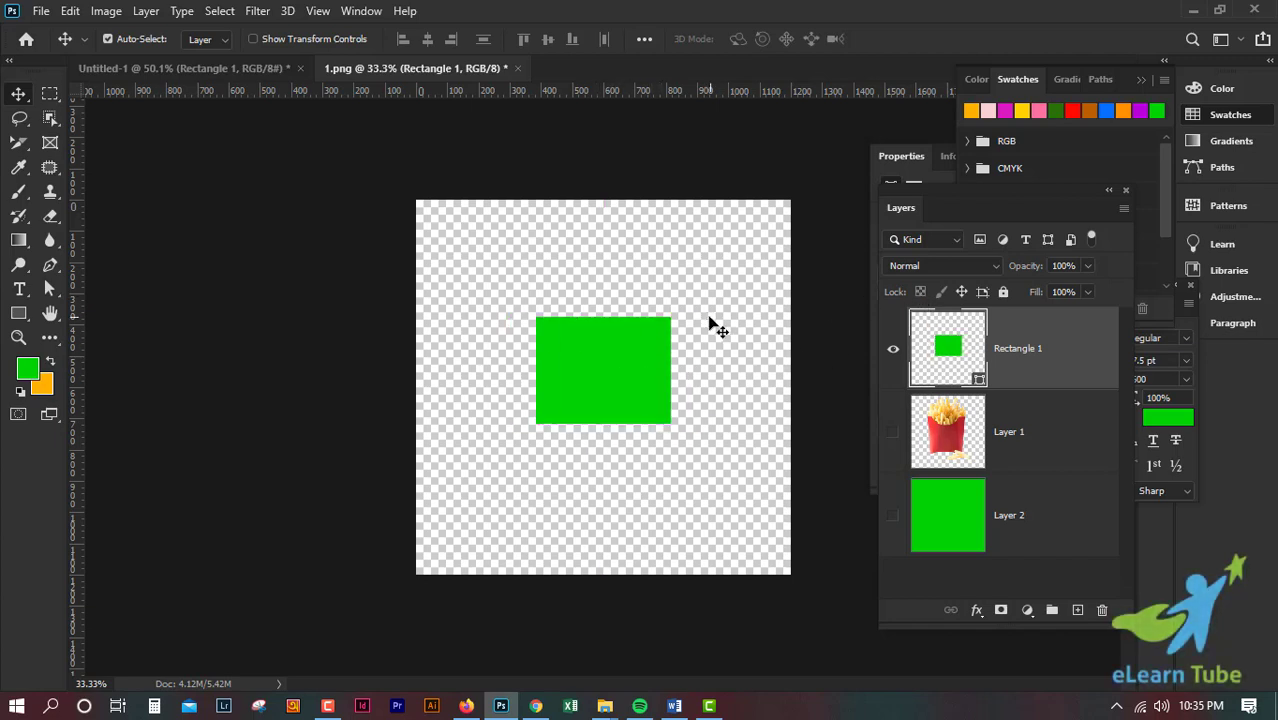
Recolour the green rectangle red and move it slightly up and left
left_click(1073, 110)
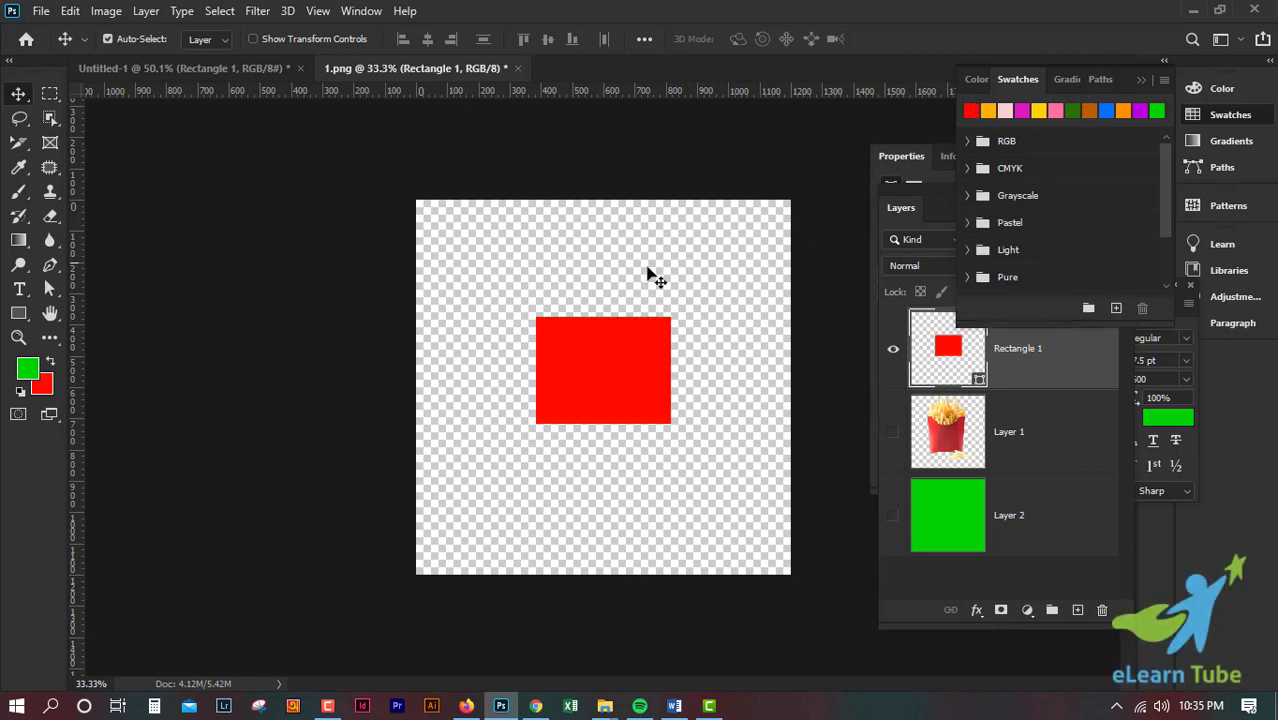
mouse_move(592, 345)
left_mouse_down()
mouse_move(629, 322)
mouse_move(580, 357)
left_mouse_up()
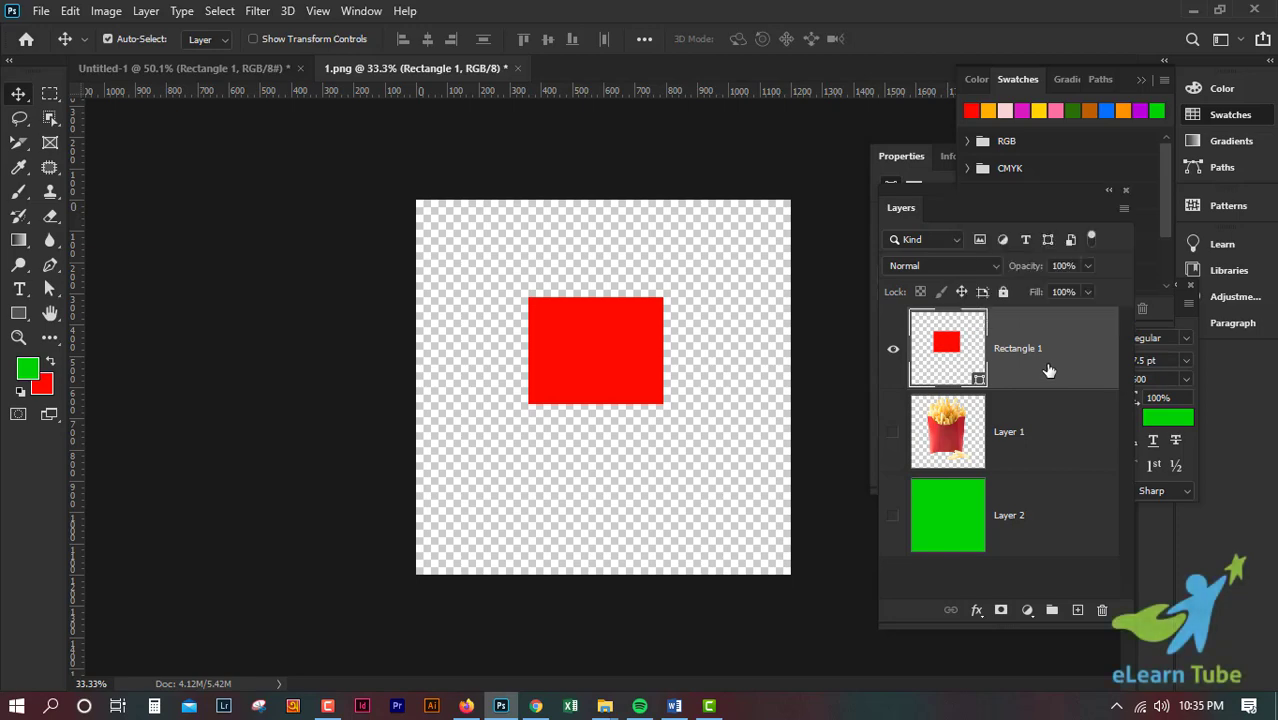
Rasterize the Rectangle 1 layer and move the red rectangle slightly down and right
right_click(1047, 370)
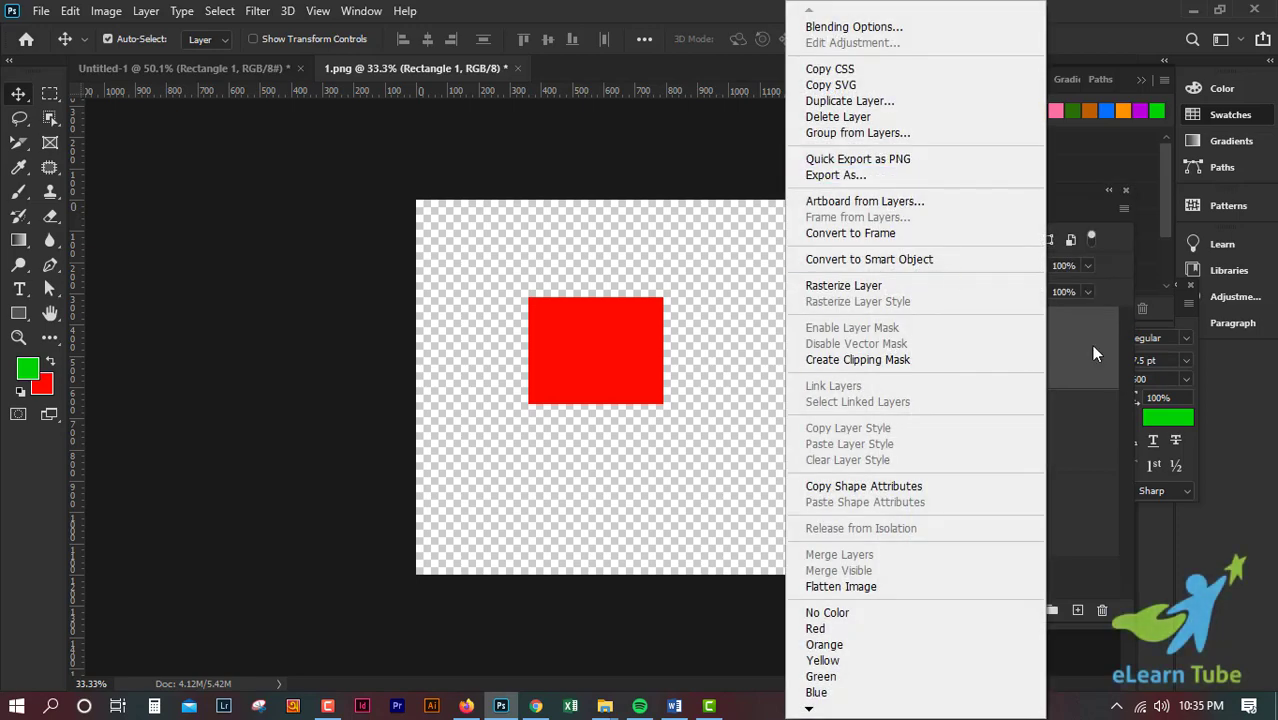
right_click(1090, 344)
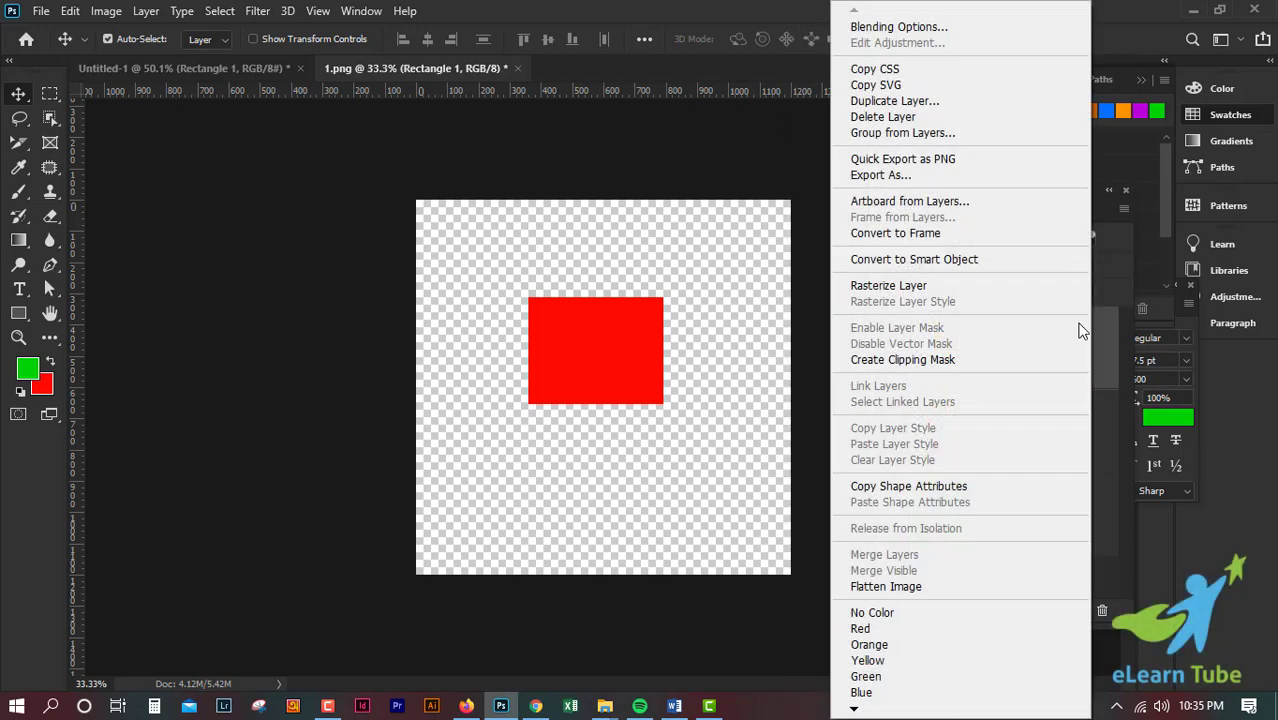
left_click(930, 286)
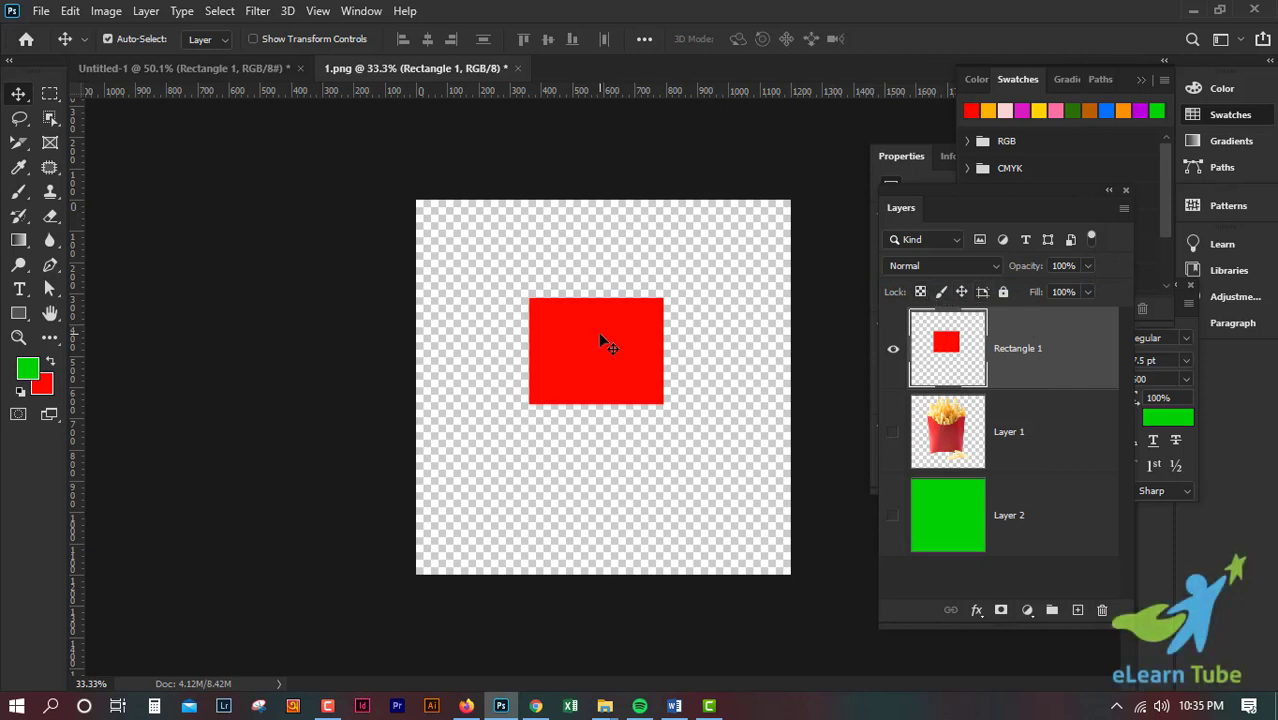
mouse_move(595, 342)
left_mouse_down()
mouse_move(639, 364)
mouse_move(612, 357)
left_mouse_up()
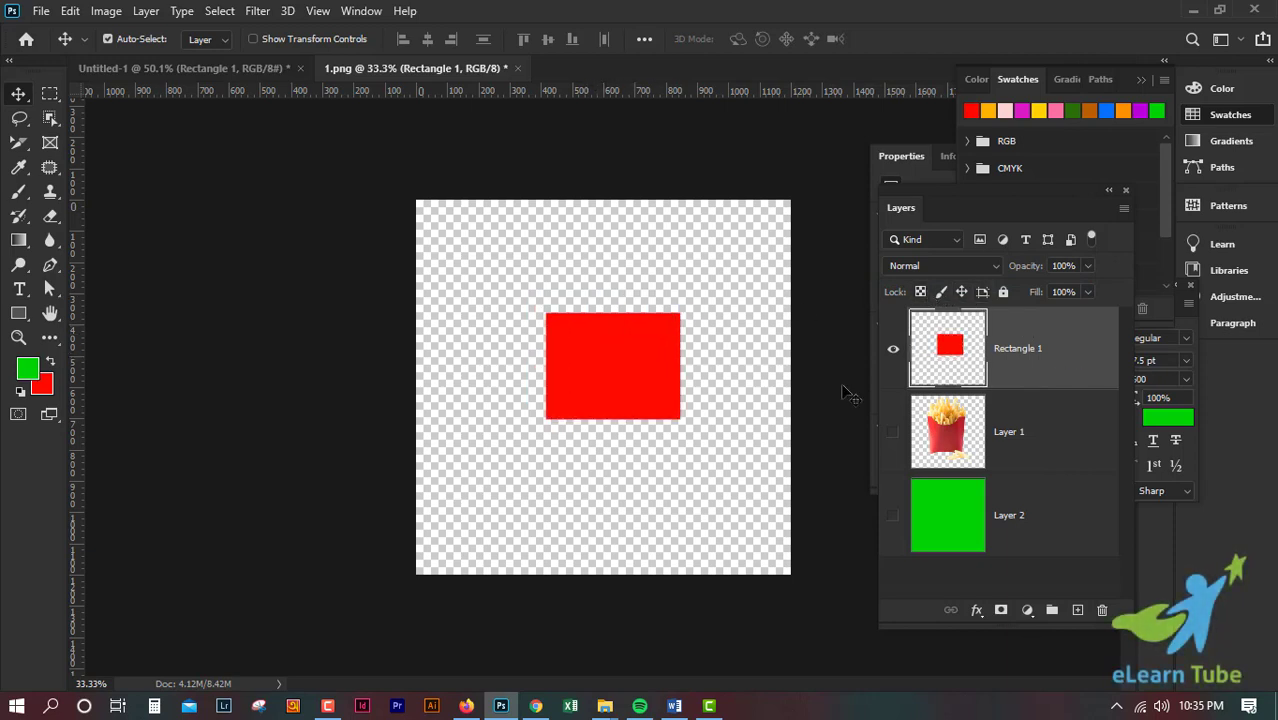
Set the background colour to dark green, and try filling the rasterized Rectangle 1 layer with foreground green before undoing the fill
left_click(1055, 110, "ctrl")
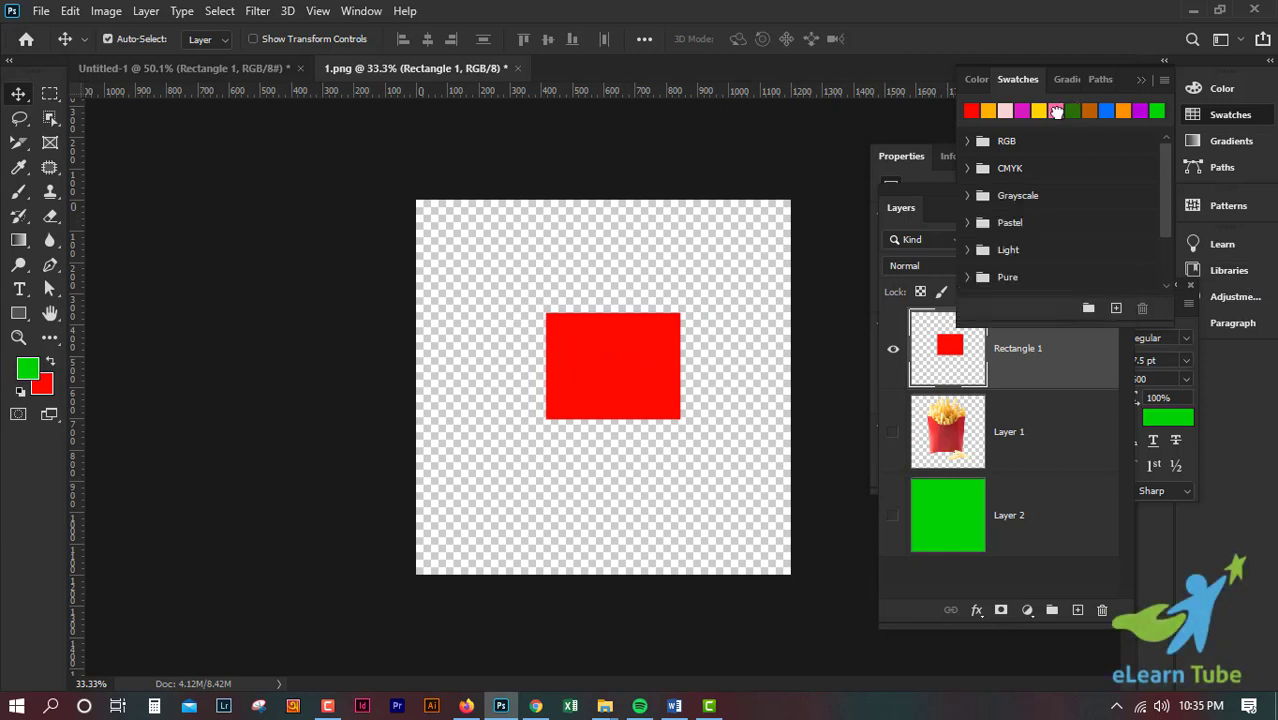
left_click(1074, 110, "ctrl")
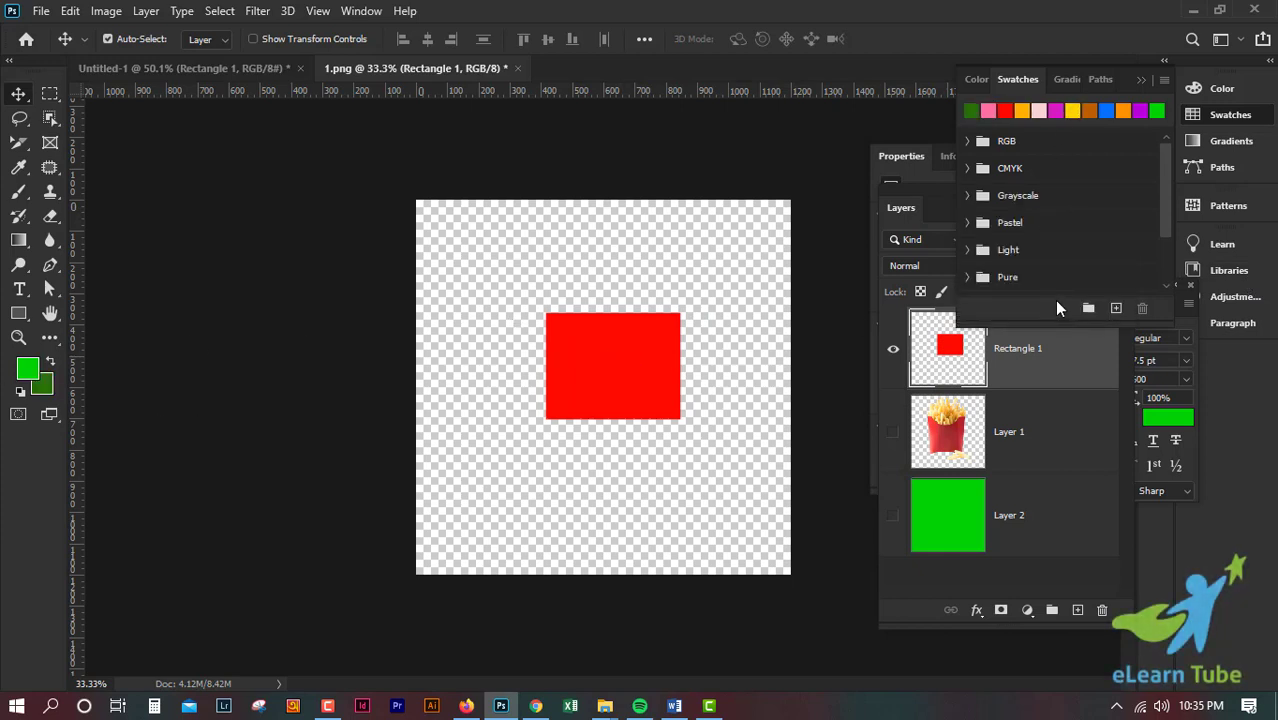
left_click(1053, 358)
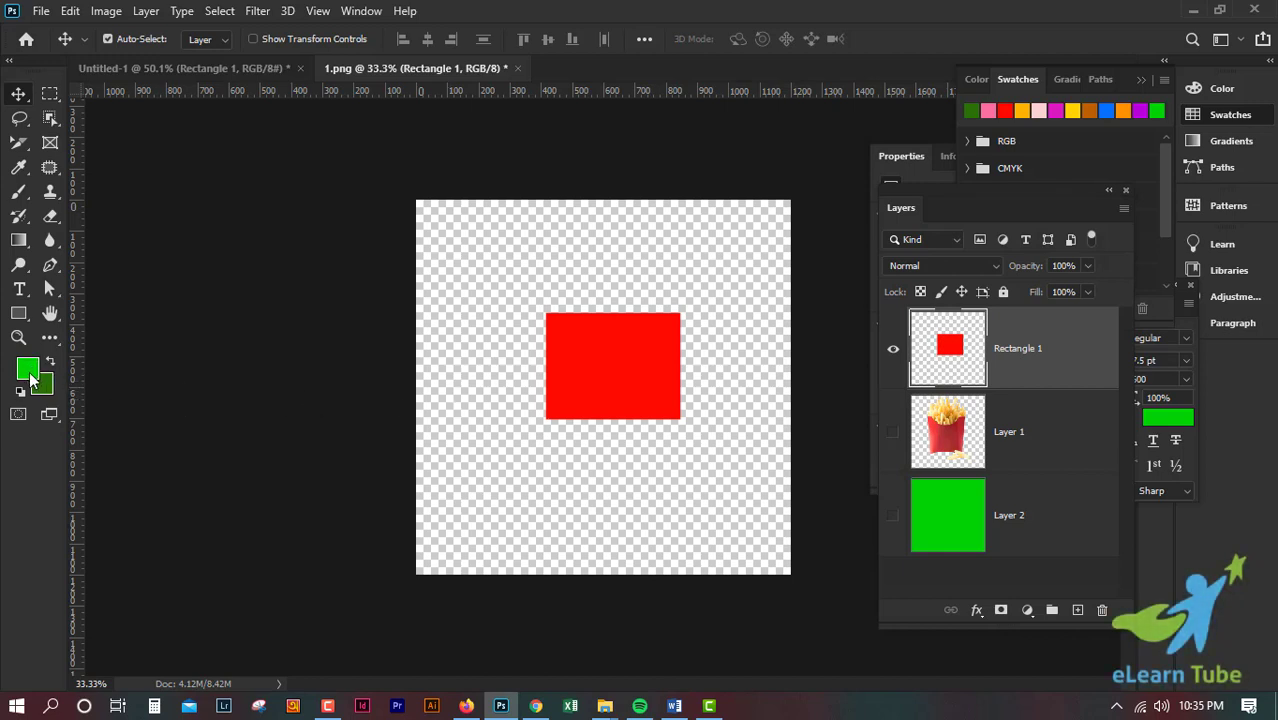
key("alt+BackSpace")
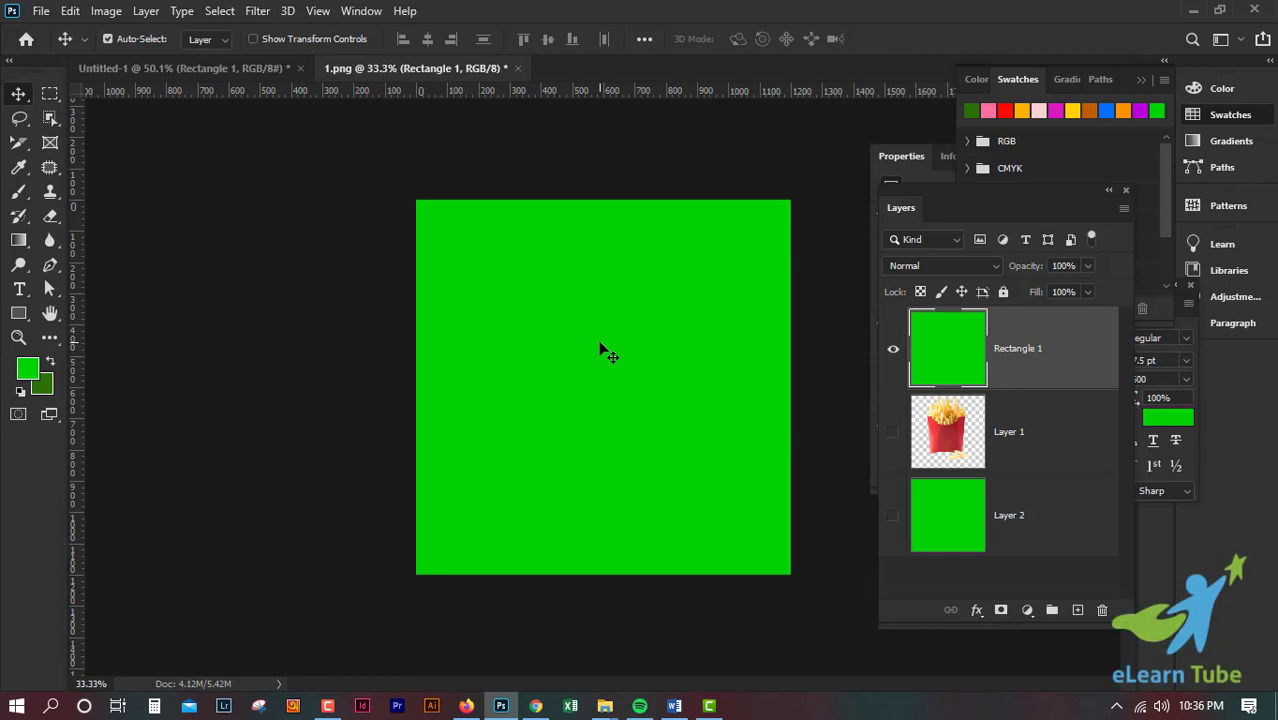
key("ctrl+z")
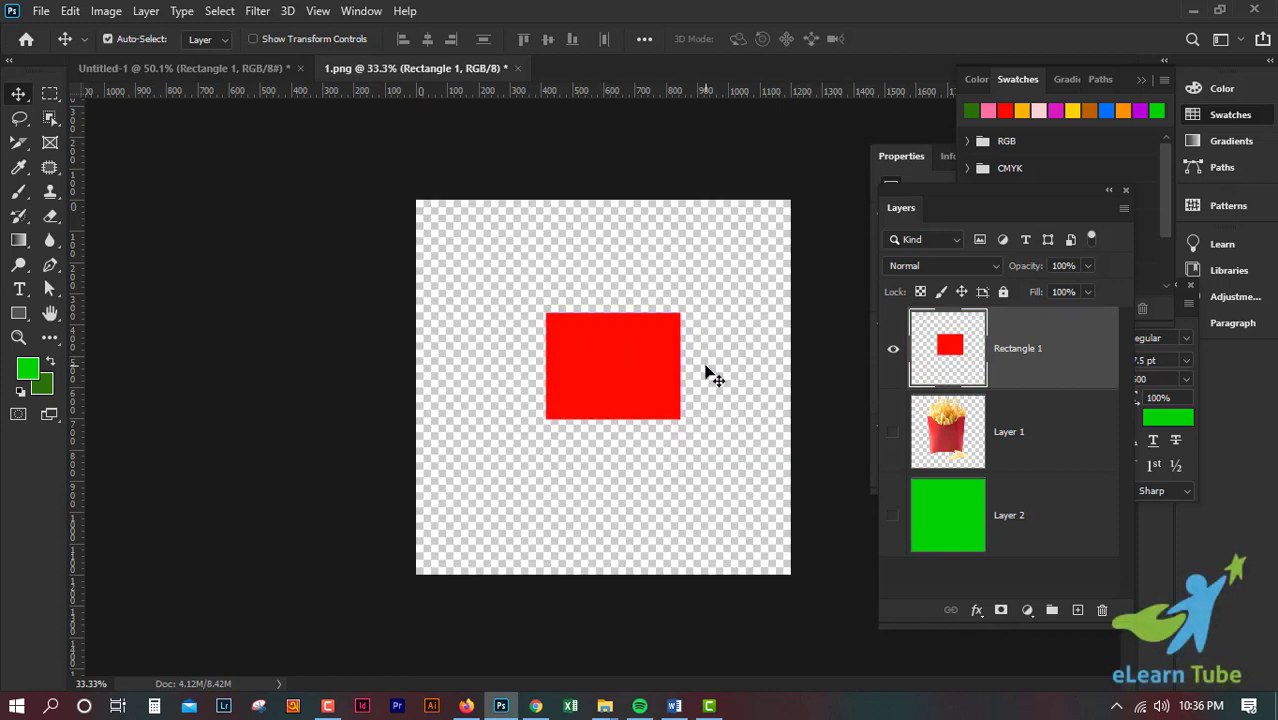
Move the red rectangle slightly up and delete the rasterized Rectangle 1 layer
left_click_drag(625, 345, 583, 340)
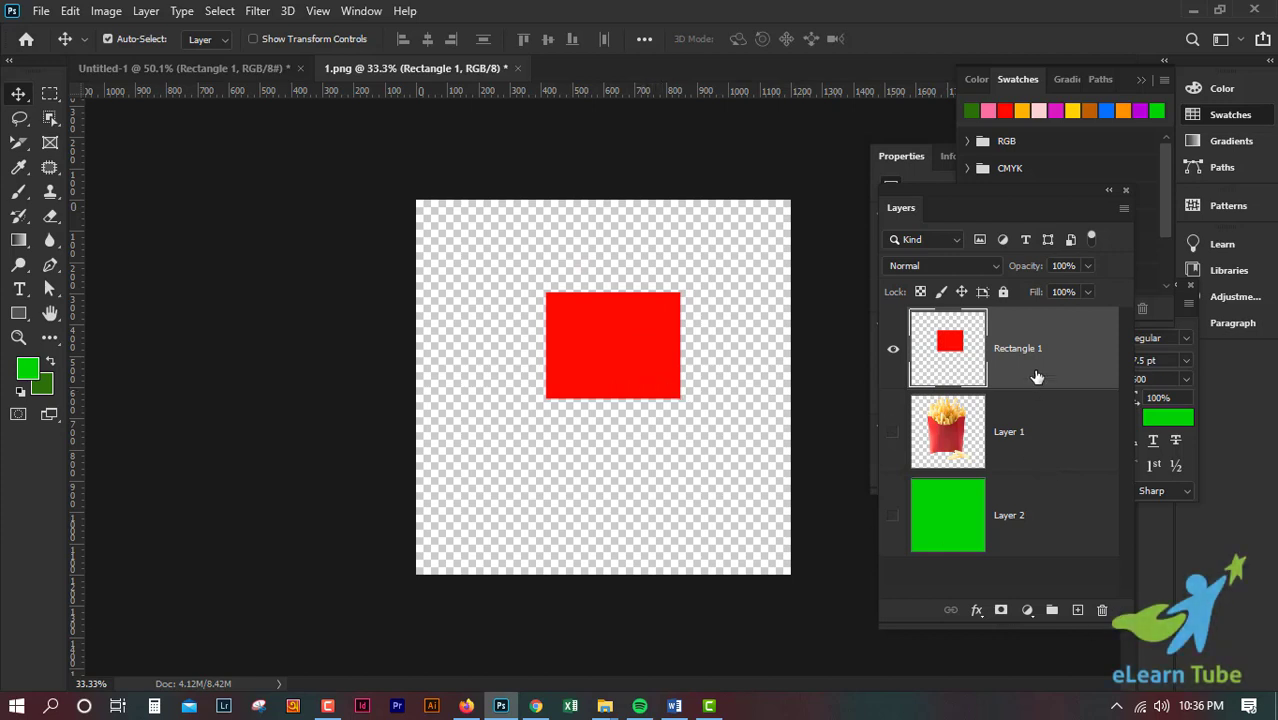
left_click_drag(1030, 362, 1102, 610)
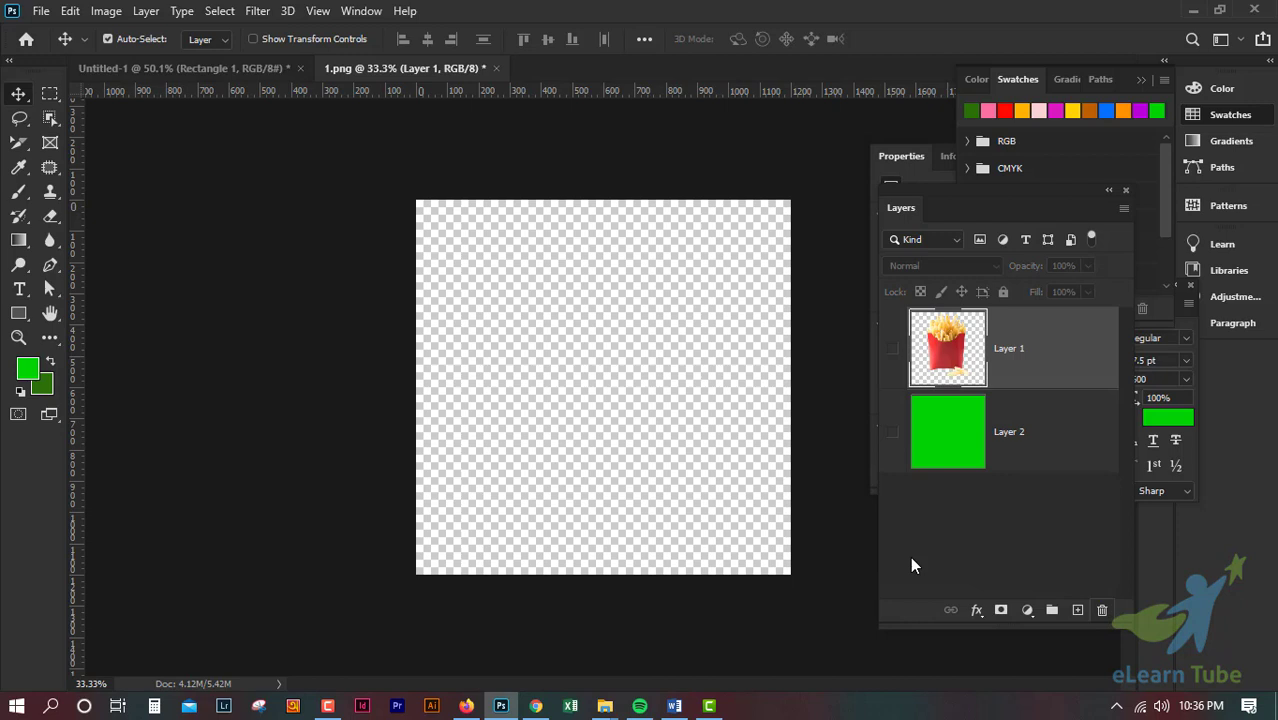
Draw a wide purple-to-pink gradient rectangle, move it near the canvas centre and fill it with foreground green
left_click(14, 316)
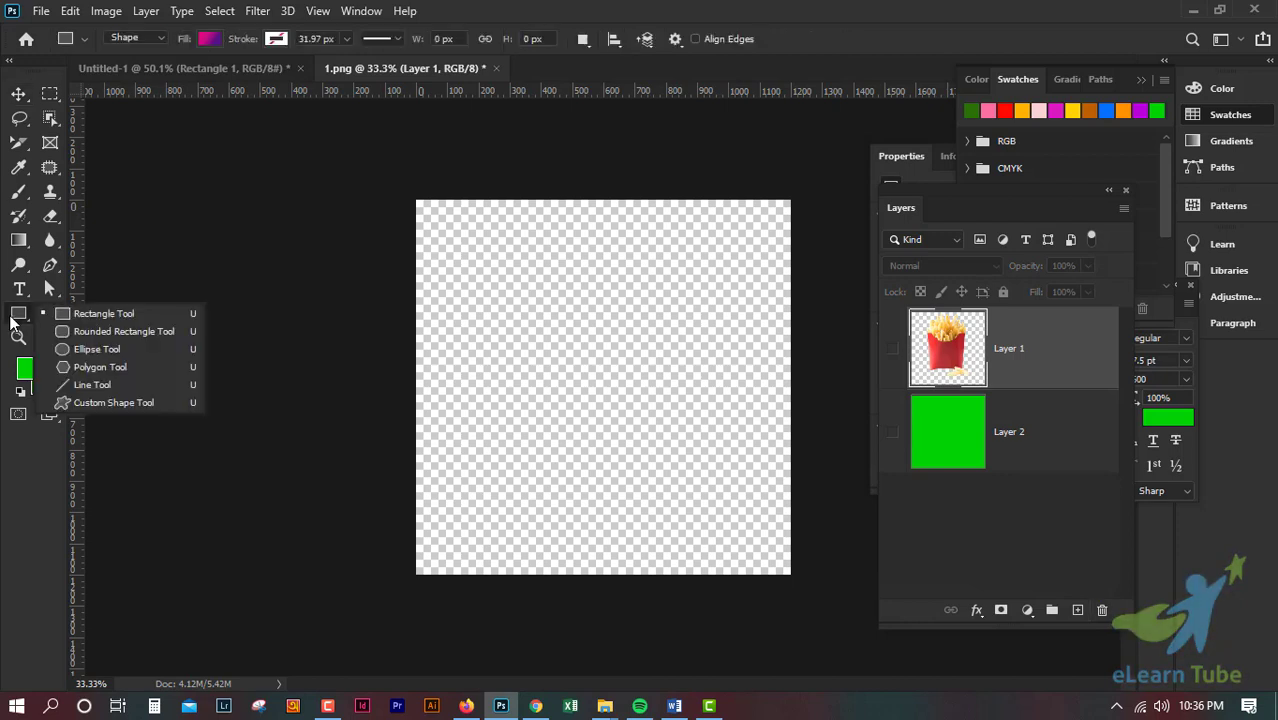
left_click(100, 313)
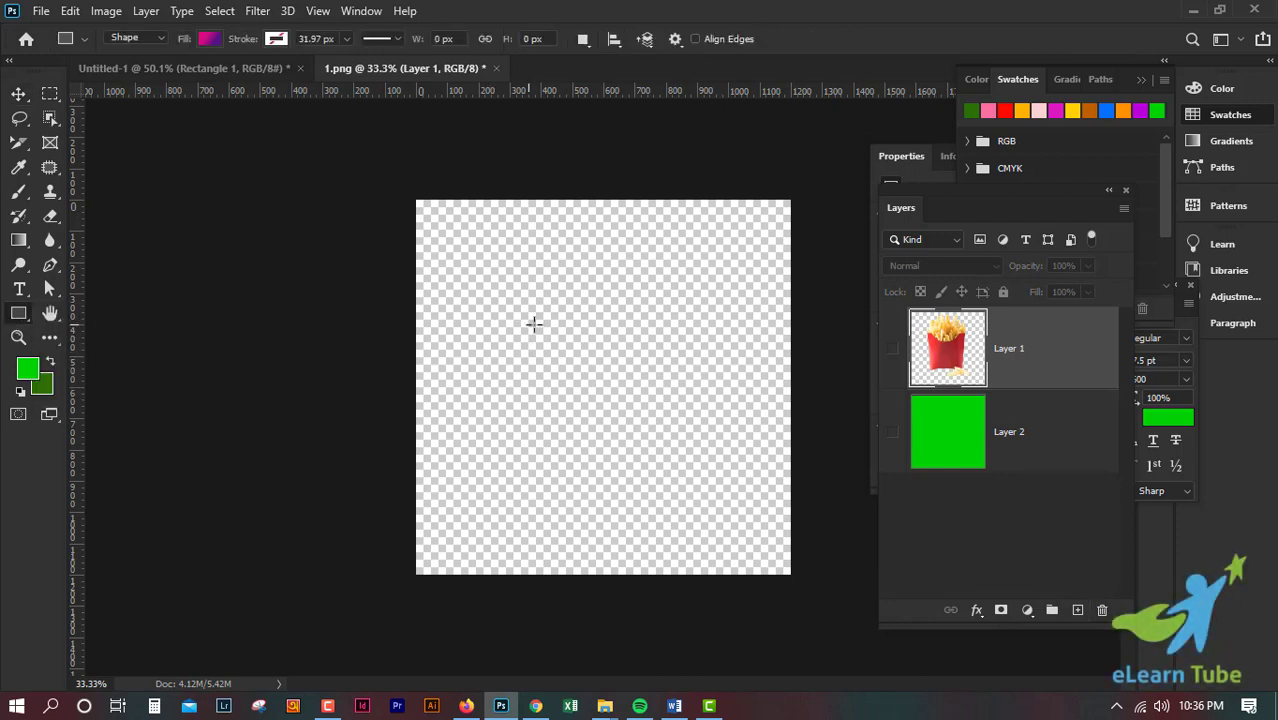
left_click_drag(420, 253, 673, 408)
key("v")
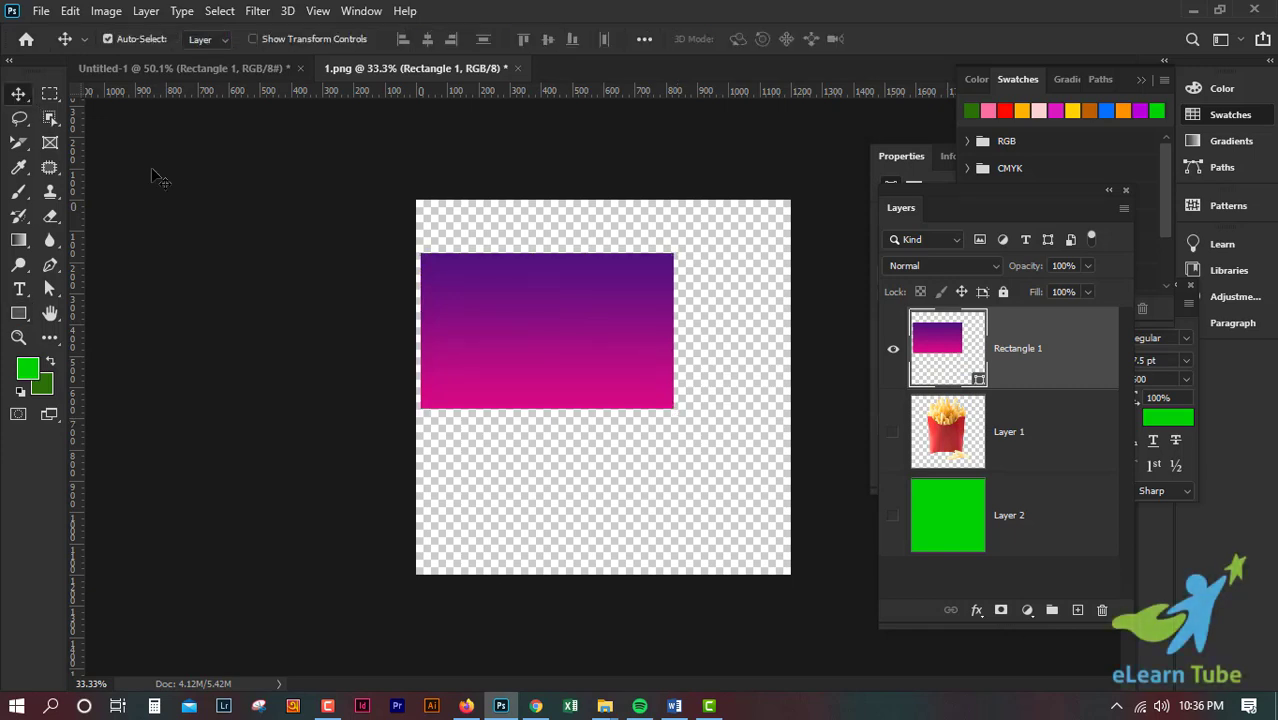
left_click_drag(510, 301, 559, 331)
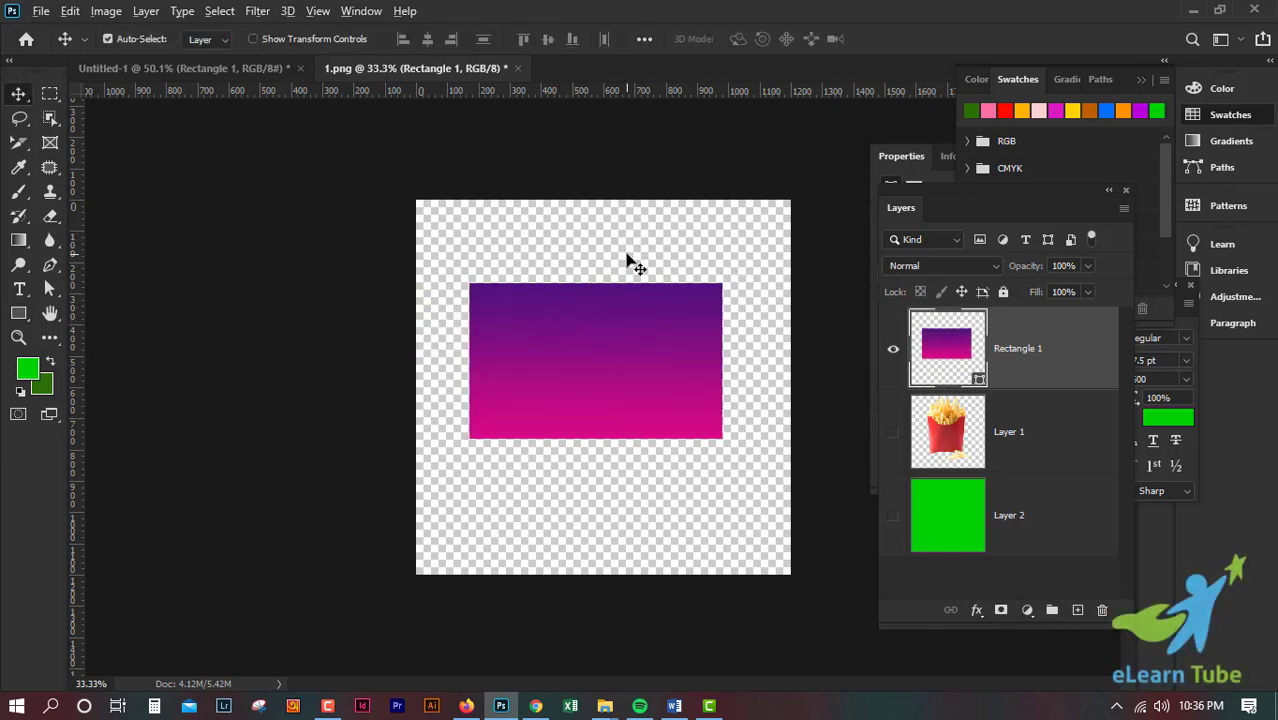
key("alt+BackSpace")
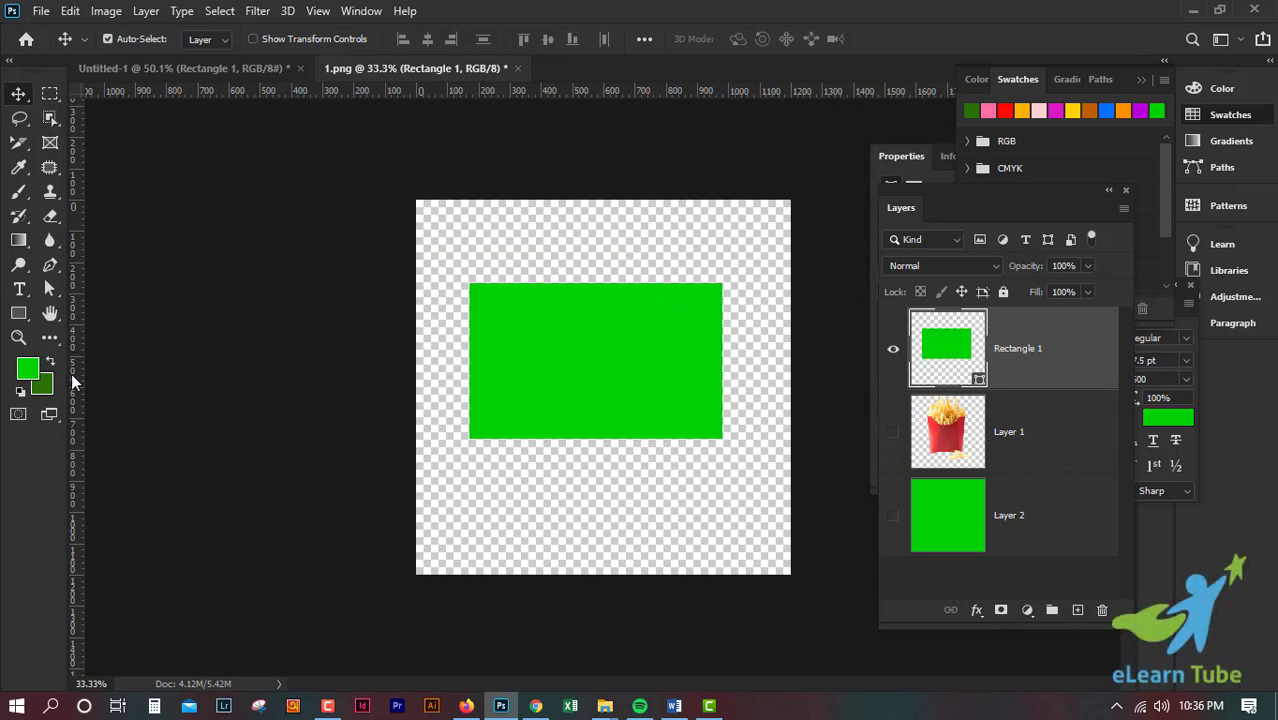
Move the wide green rectangle to the horizontal centre of the canvas and delete its layer
mouse_move(651, 351)
left_mouse_down()
mouse_move(686, 356)
mouse_move(671, 351)
left_mouse_up()
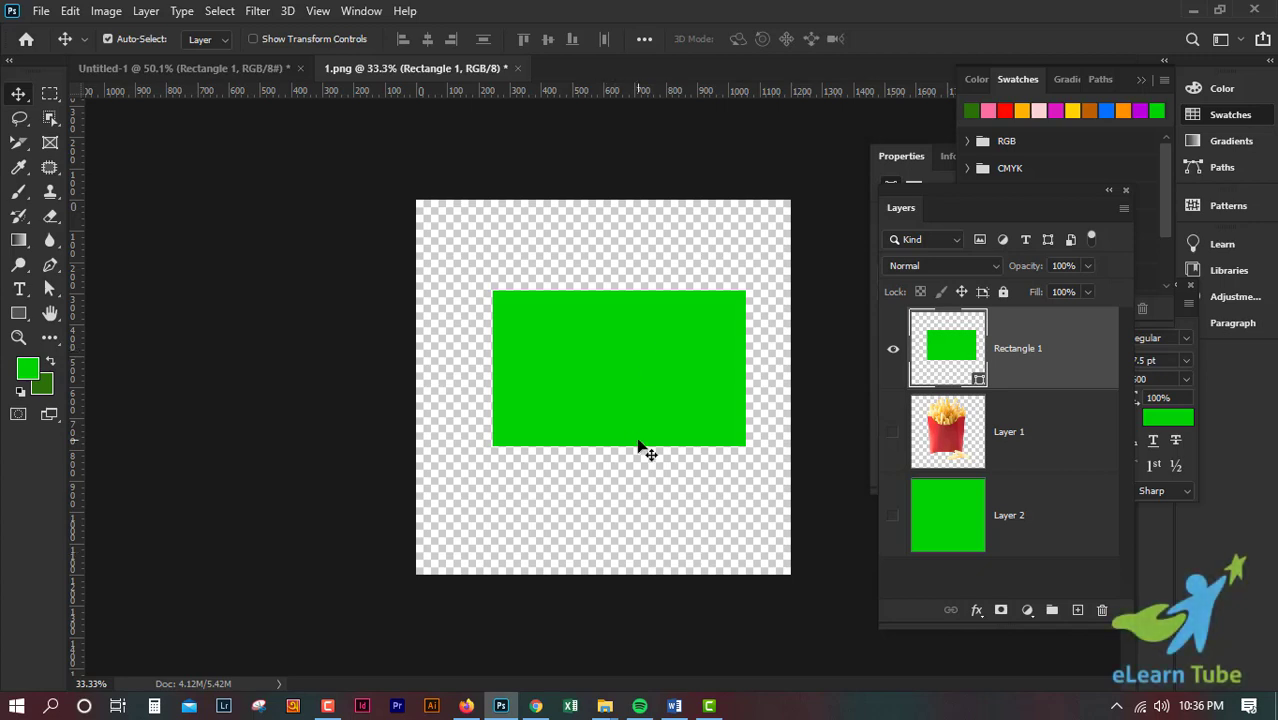
left_click_drag(639, 437, 576, 388)
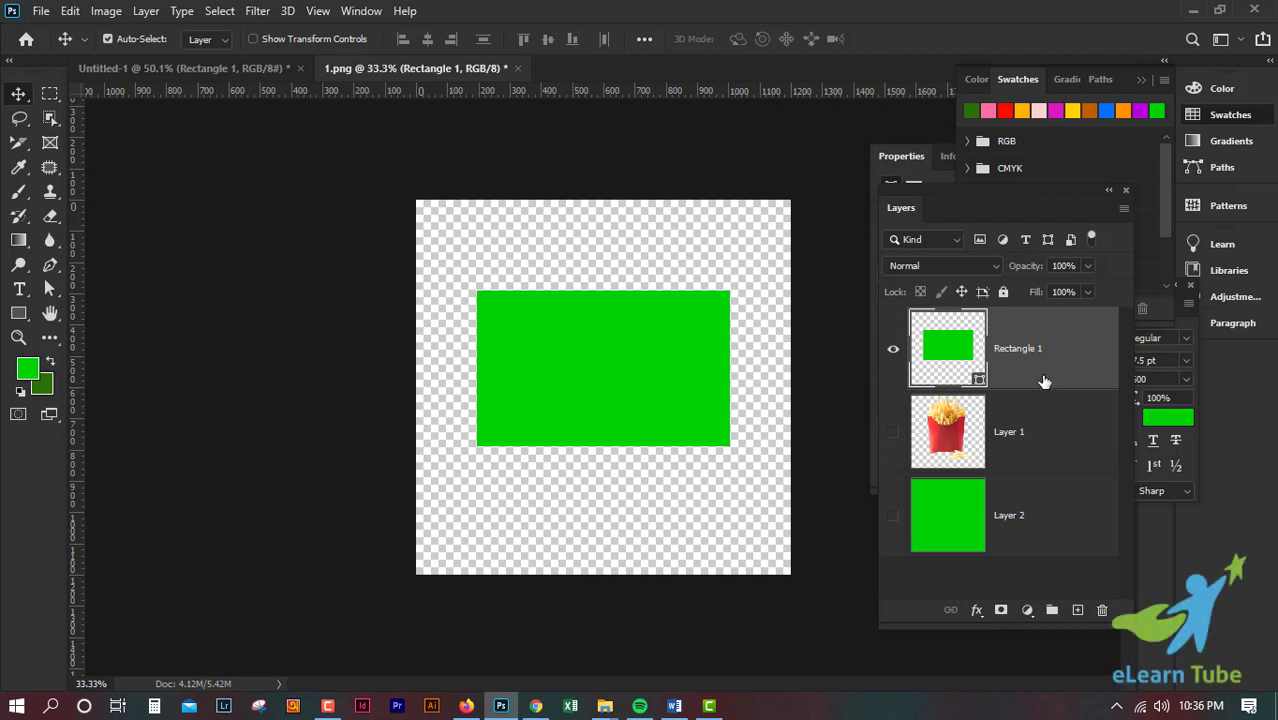
key("Delete")
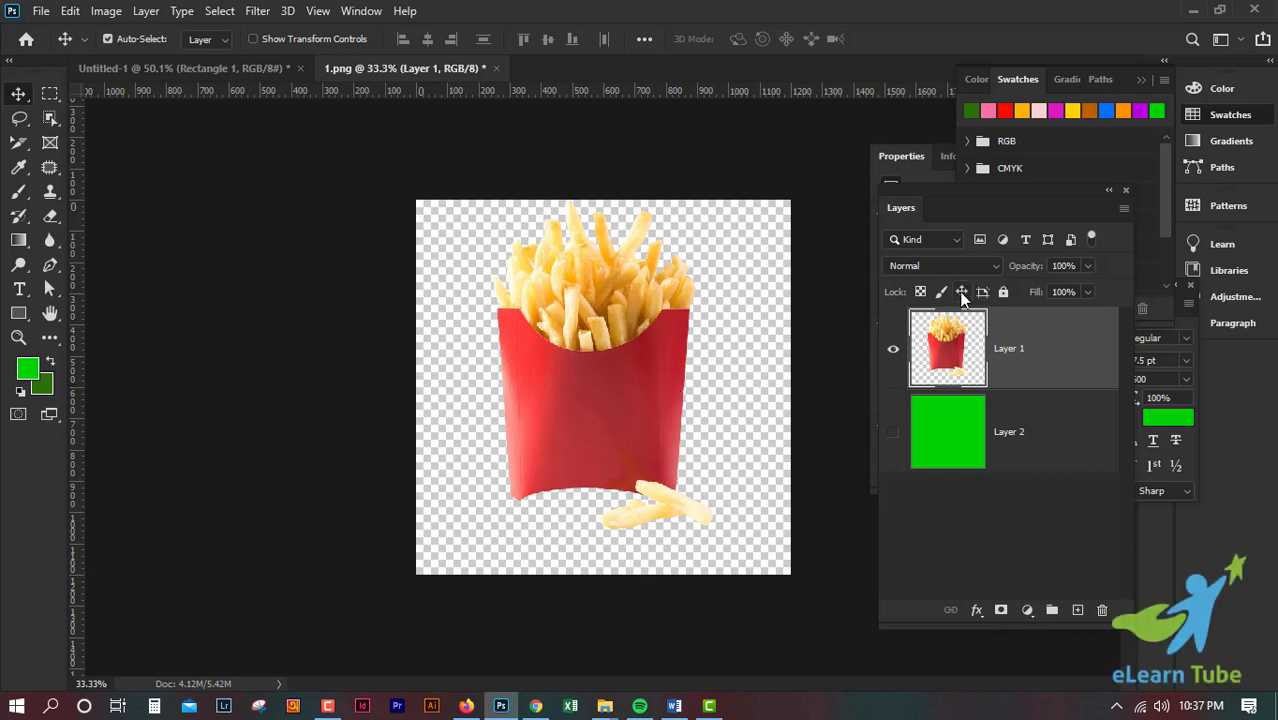
Turn on Layer 1's position lock and try to move the fries image around the canvas
left_click(962, 293)
left_click_drag(624, 382, 620, 398)
left_click_drag(590, 385, 562, 355)
left_click_drag(556, 344, 636, 384)
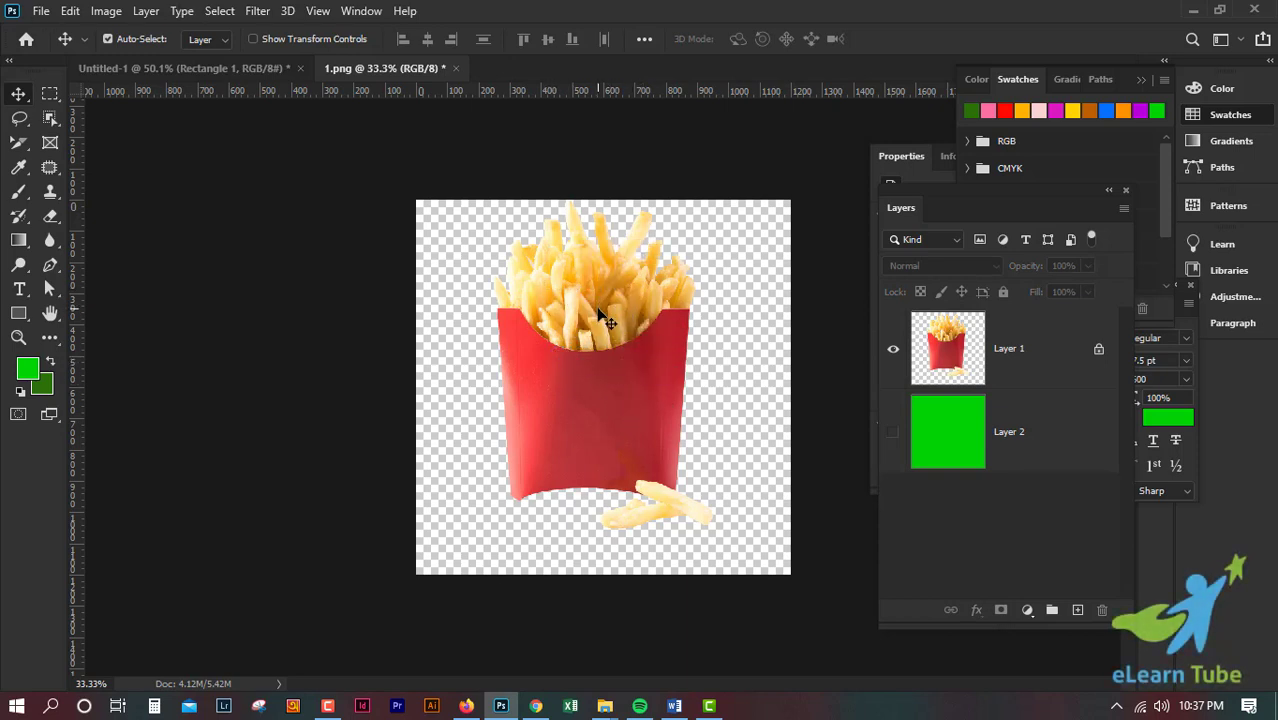
Reselect Layer 1 and try again to move the position-locked fries image in several directions
left_click(1015, 376)
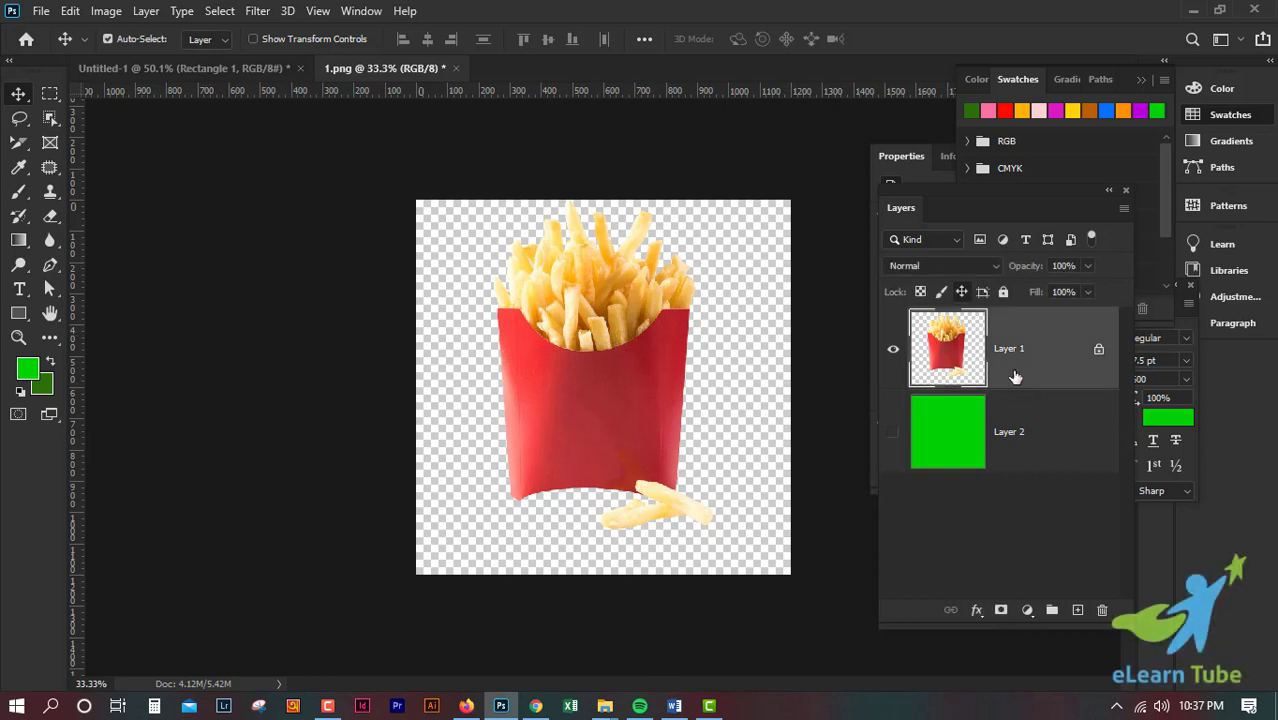
left_click(640, 350)
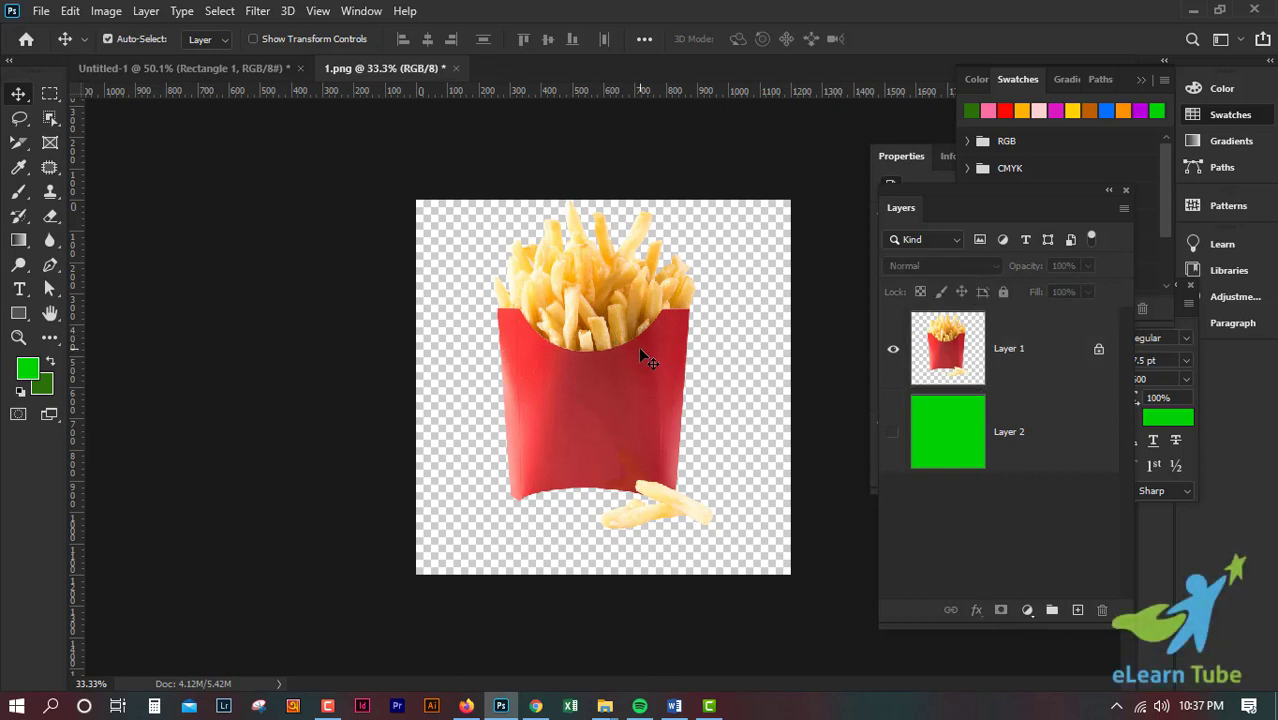
left_click(1014, 368)
left_click_drag(662, 347, 576, 371)
left_click_drag(573, 368, 690, 316)
left_click_drag(607, 351, 638, 341)
left_click(990, 348)
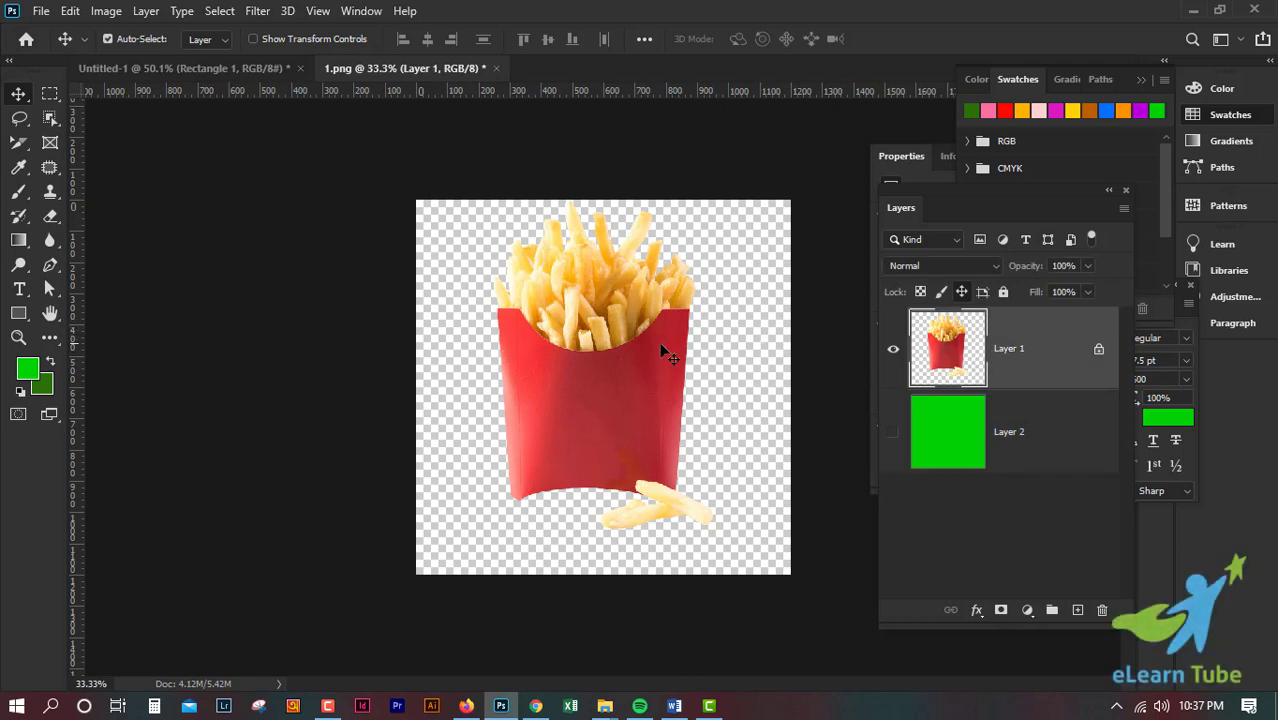
left_click(576, 365)
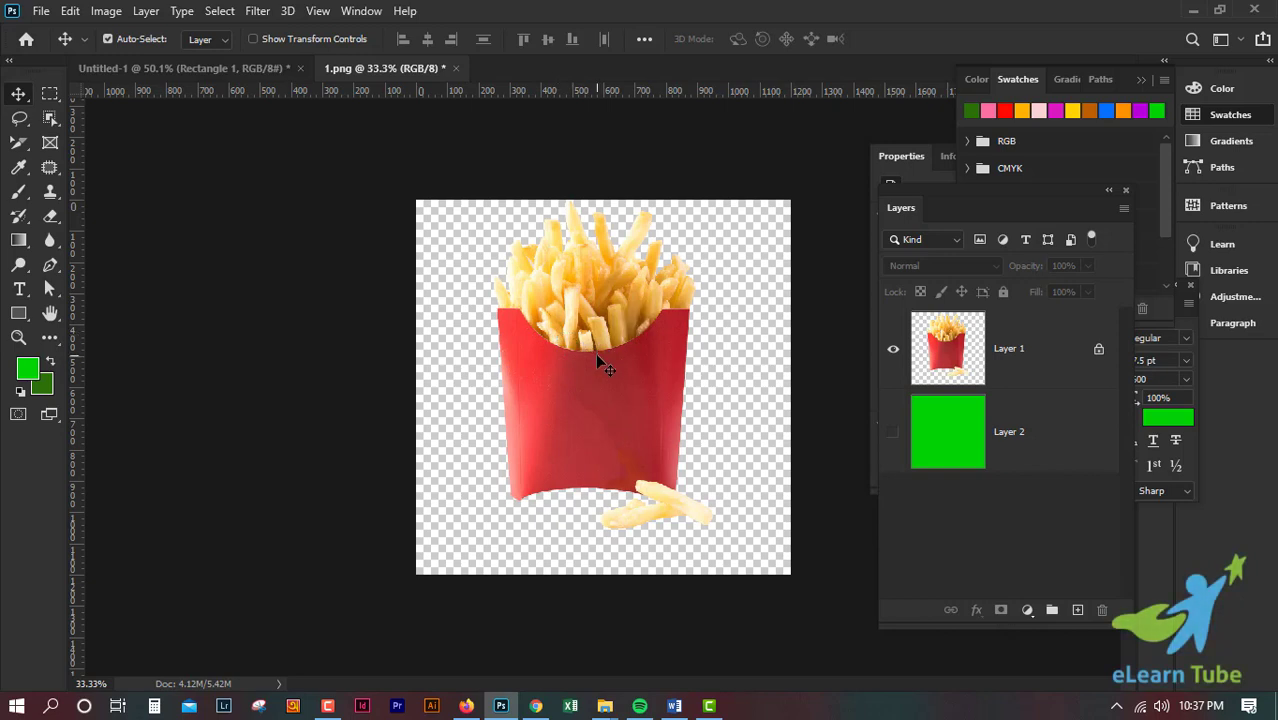
Replace Layer 1's position lock with the lock-all option and try to grab the fries image on the canvas
left_click(1099, 350)
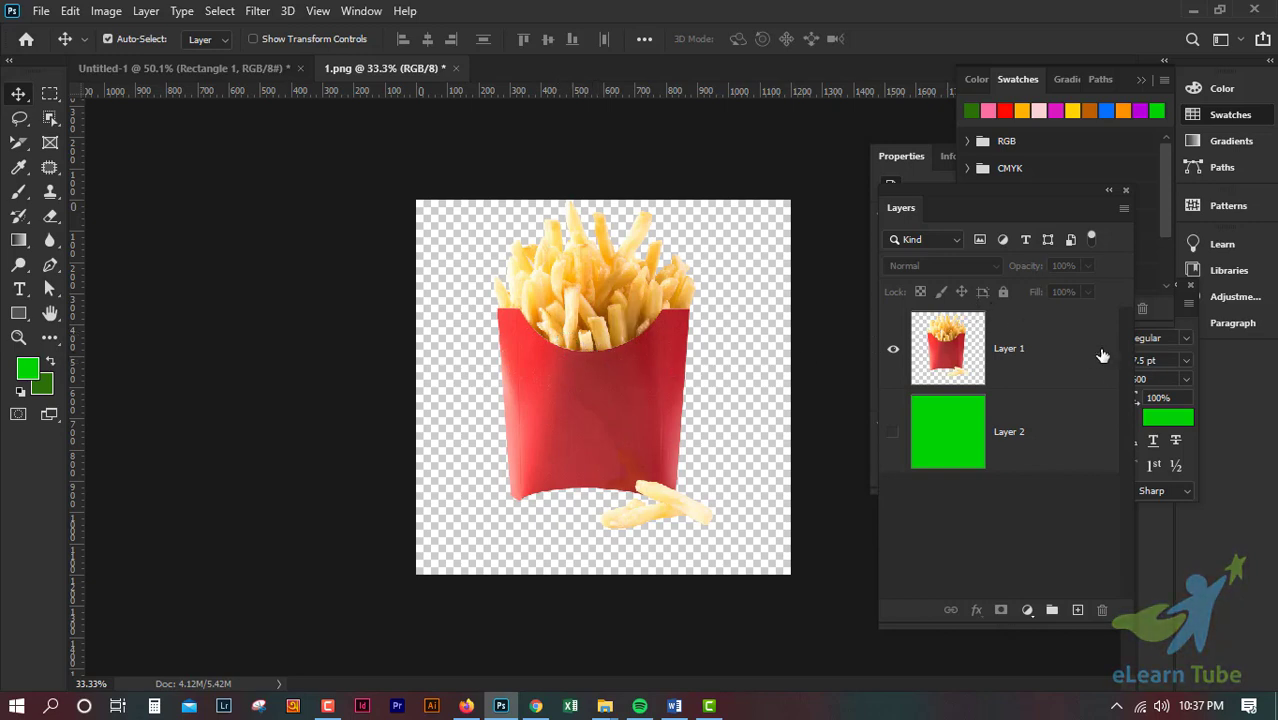
left_click(604, 373)
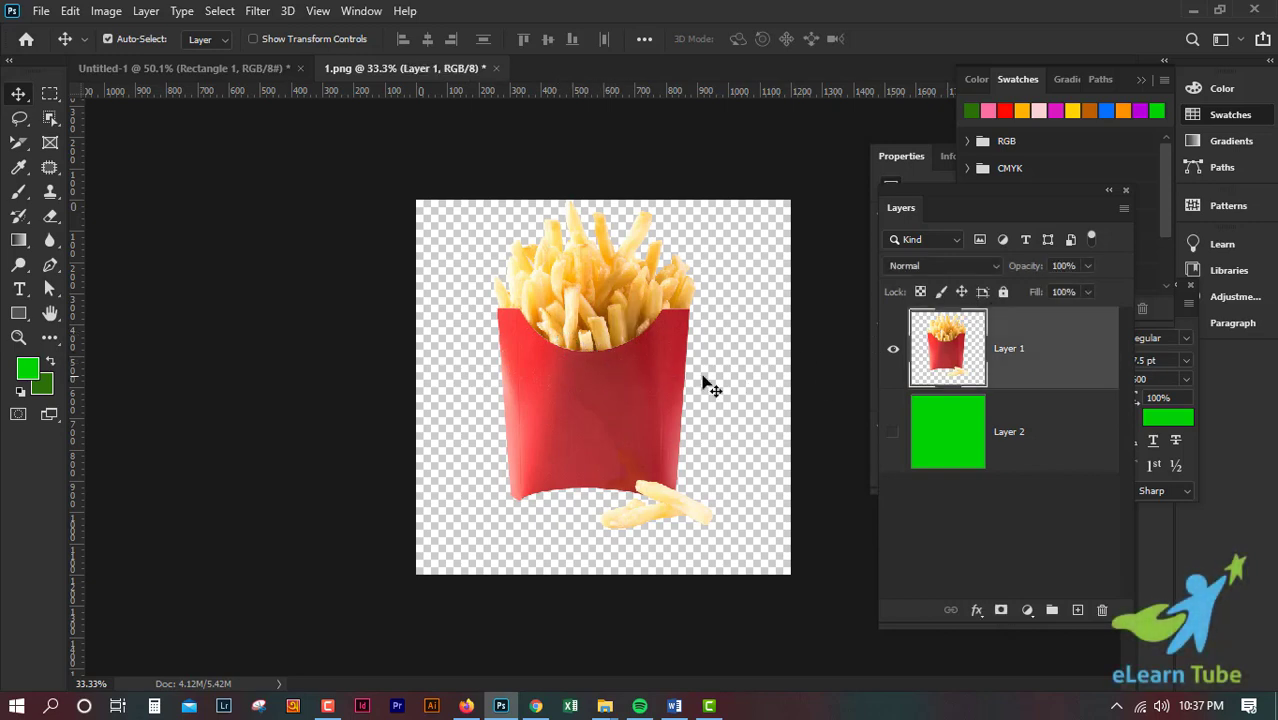
left_click(1004, 293)
left_click(603, 373)
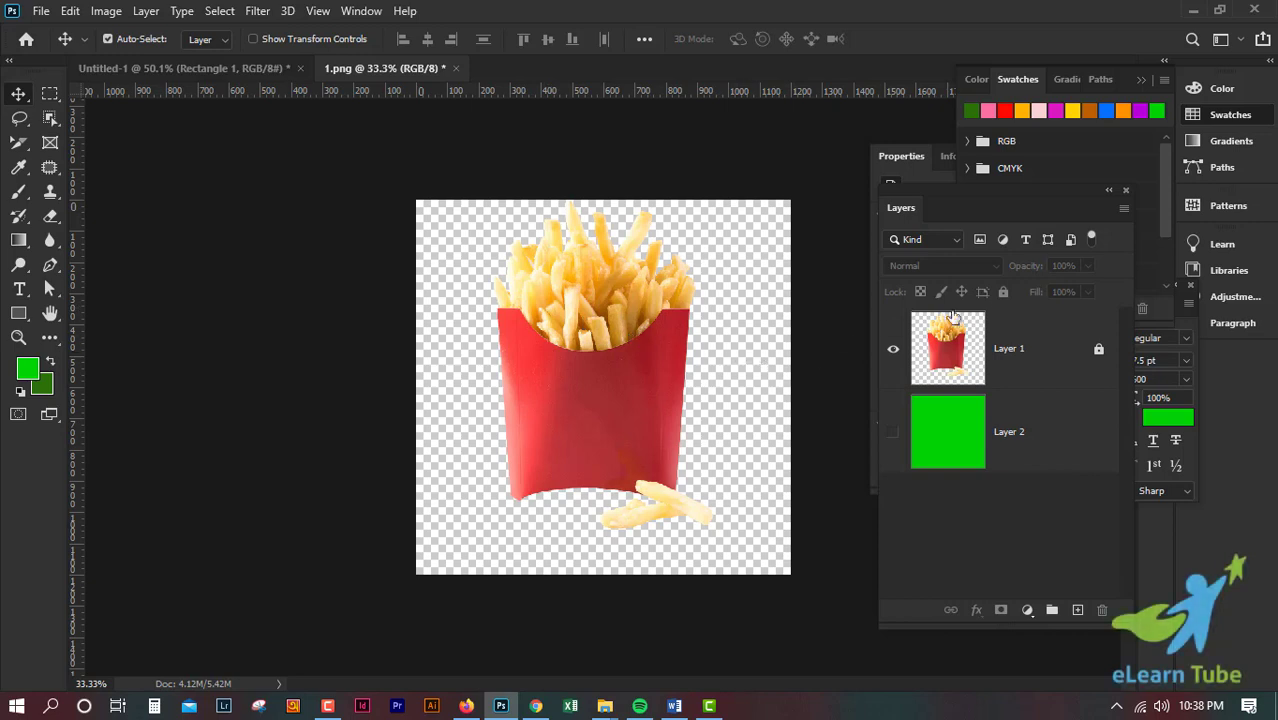
Turn Layer 1's lock-all option off and on again, and remove the lock with Layer 1 left selected
left_click(1040, 368)
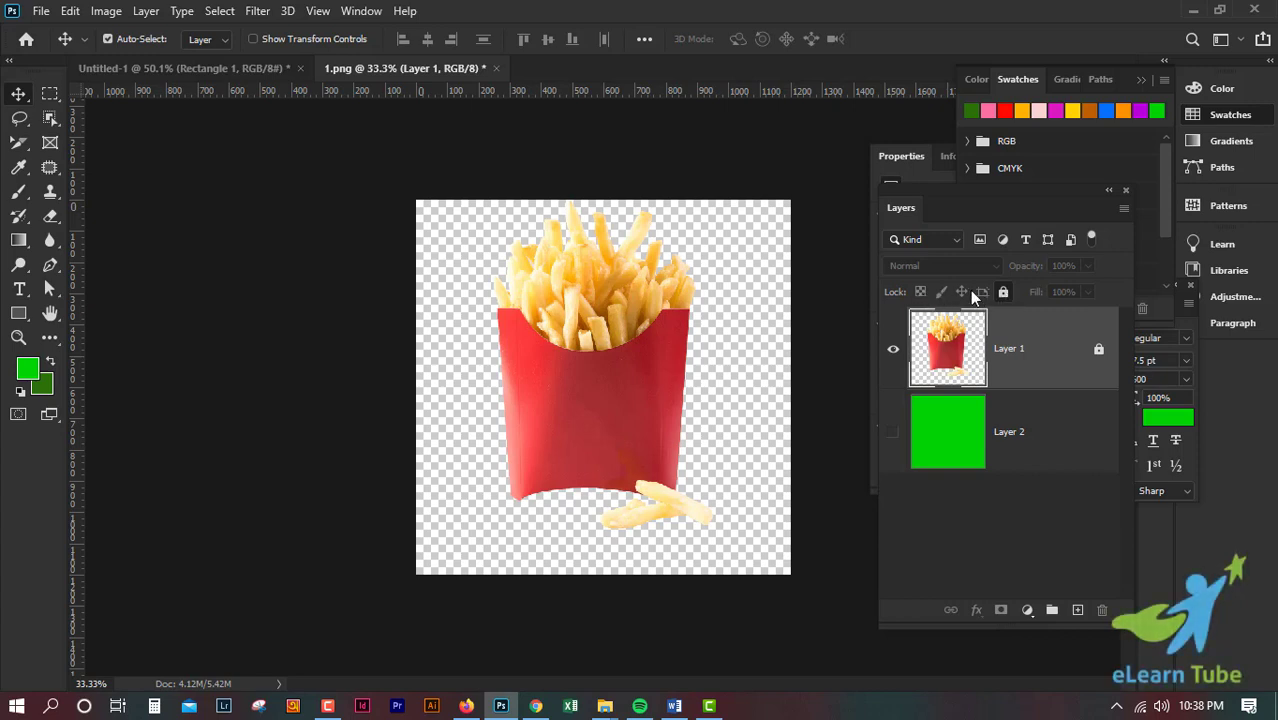
left_click(1008, 293)
left_click(1008, 293)
left_click(625, 297)
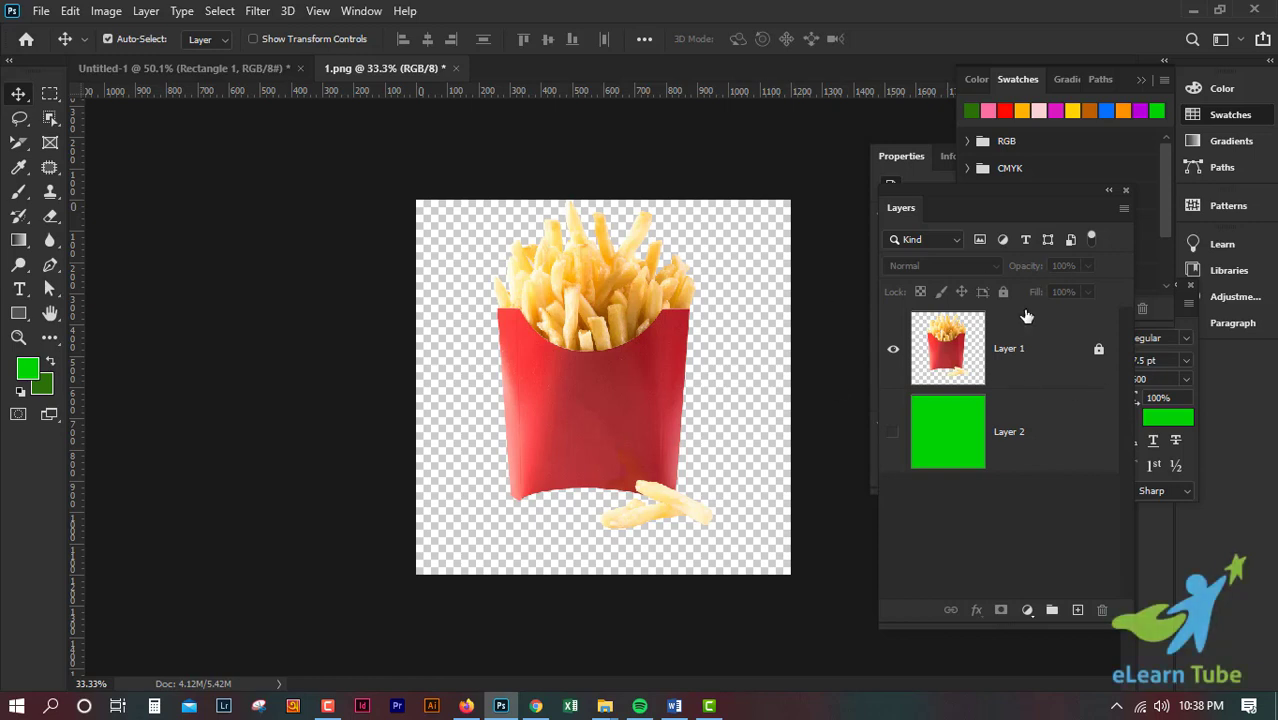
left_click(1099, 352)
left_click(1068, 351)
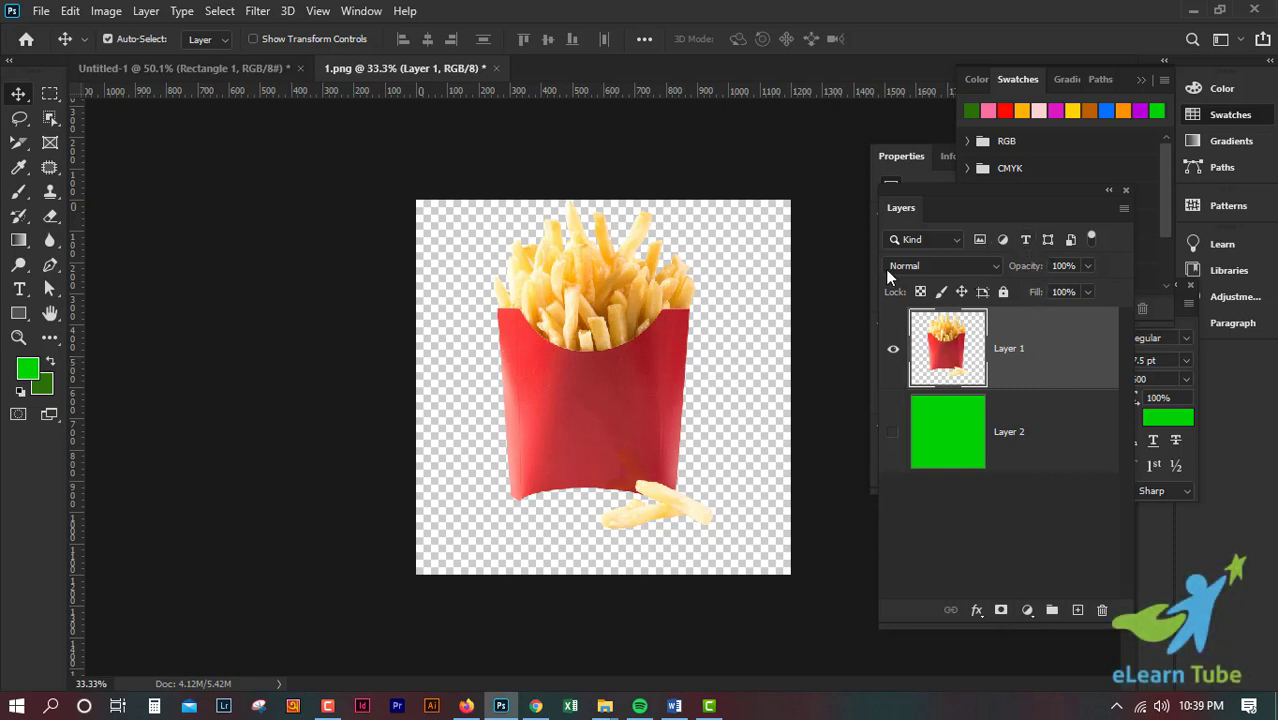
Examine the blend modes available for Layer 1 without choosing one
left_click(997, 267)
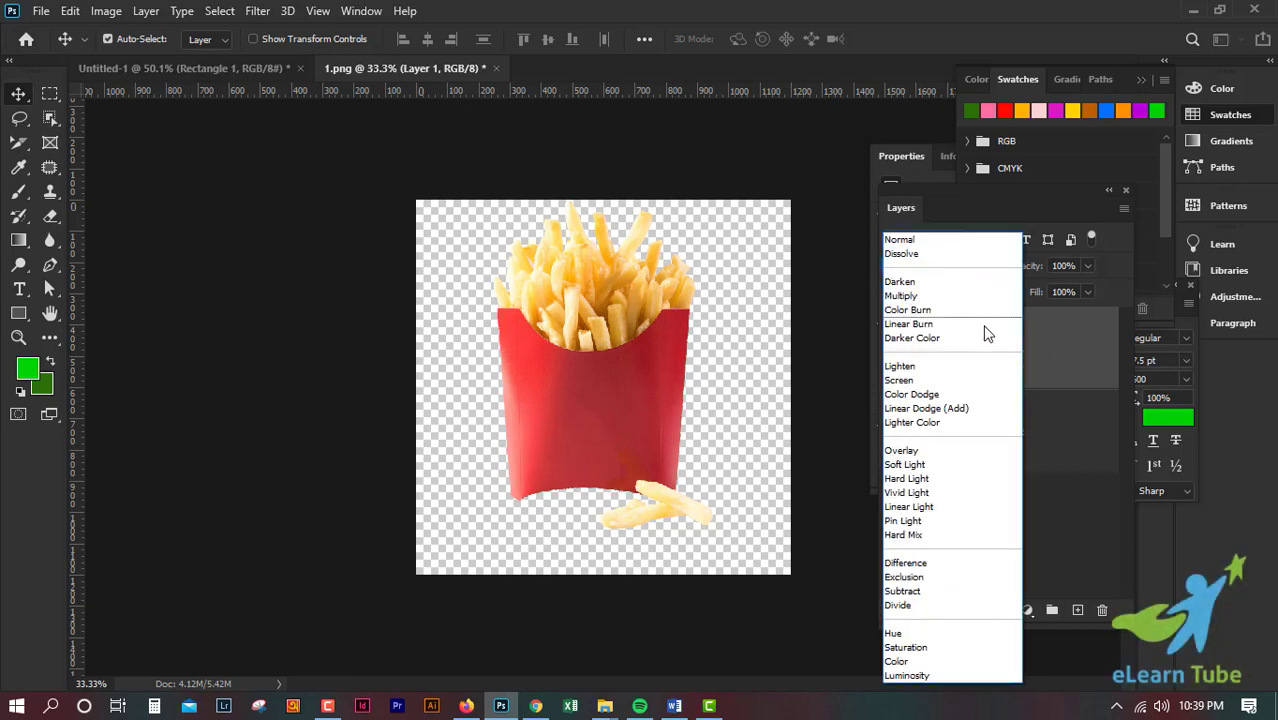
left_click(1059, 368)
left_click(988, 268)
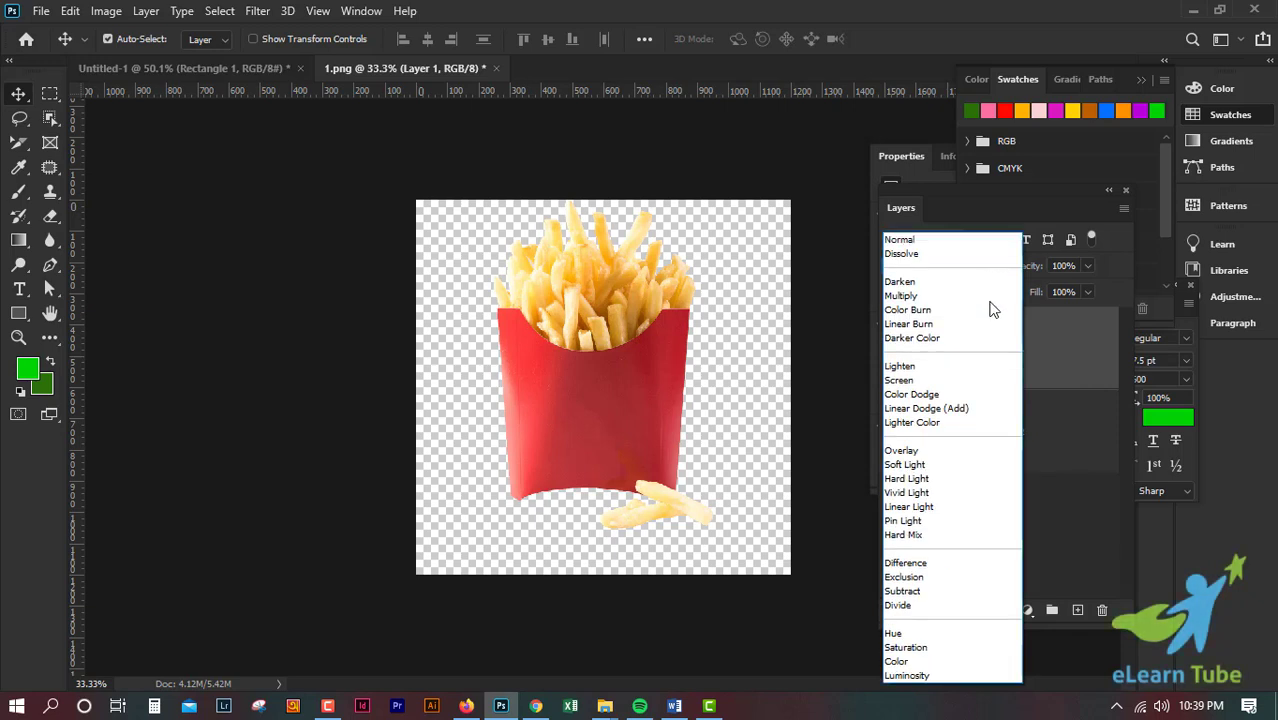
left_click(1080, 427)
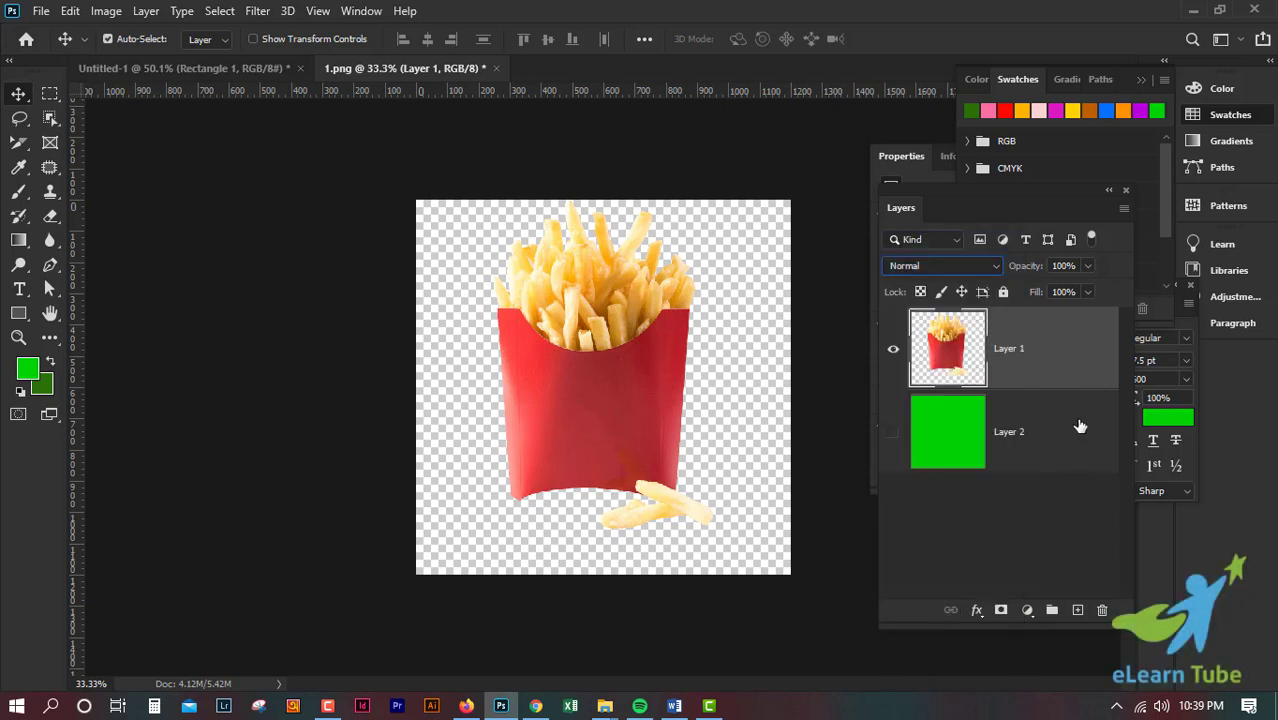